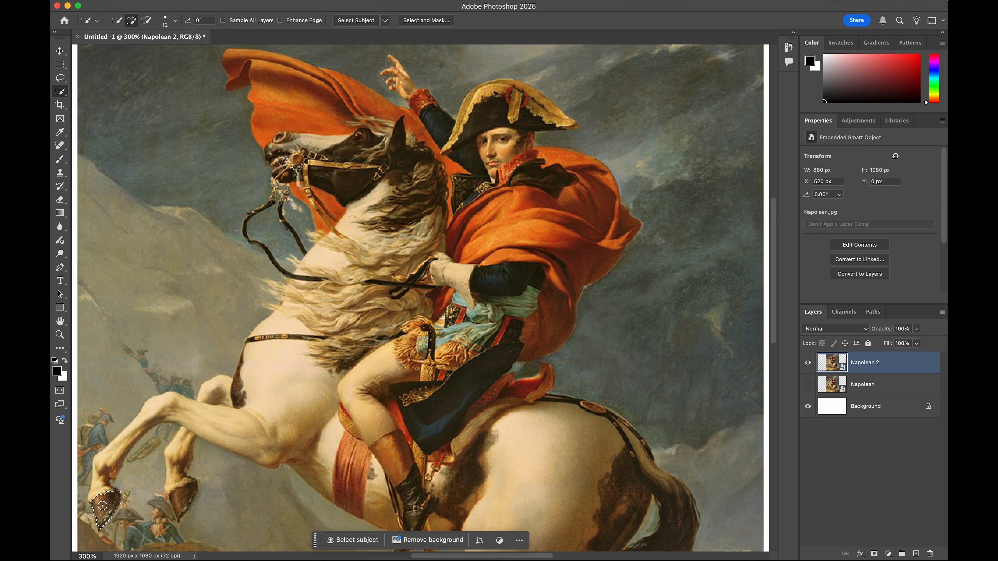
Extend the quick selection across the horse's front legs, body, neck, head and reins.
{"action": "mouse_move", "coordinate": [102, 506]}
{"action": "left_mouse_down"}
{"action": "mouse_move", "coordinate": [103, 462]}
{"action": "mouse_move", "coordinate": [165, 403]}
{"action": "mouse_move", "coordinate": [152, 432]}
{"action": "mouse_move", "coordinate": [194, 412]}
{"action": "mouse_move", "coordinate": [423, 480]}
{"action": "left_mouse_up"}
{"action": "key", "text": "super+minus"}
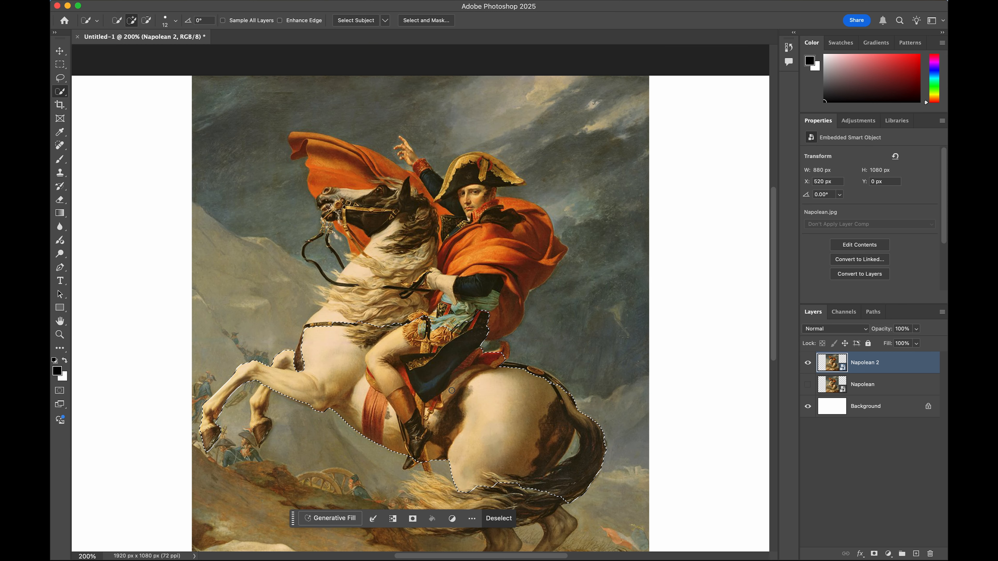
{"action": "mouse_move", "coordinate": [452, 390]}
{"action": "left_mouse_down"}
{"action": "mouse_move", "coordinate": [425, 331]}
{"action": "mouse_move", "coordinate": [420, 290]}
{"action": "mouse_move", "coordinate": [363, 271]}
{"action": "mouse_move", "coordinate": [392, 246]}
{"action": "mouse_move", "coordinate": [354, 220]}
{"action": "left_mouse_up"}
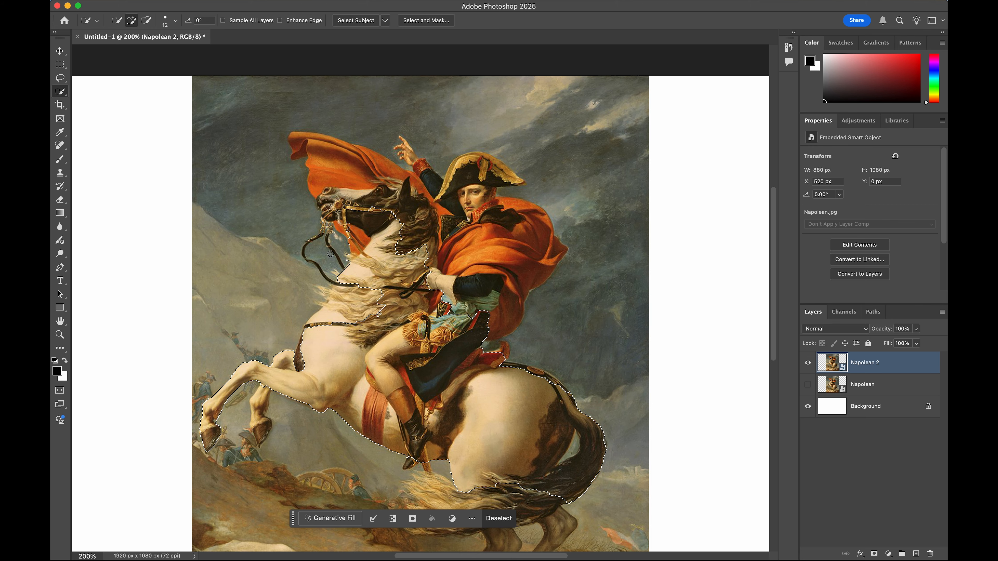
{"action": "left_click_drag", "start_coordinate": [330, 254], "coordinate": [379, 248]}
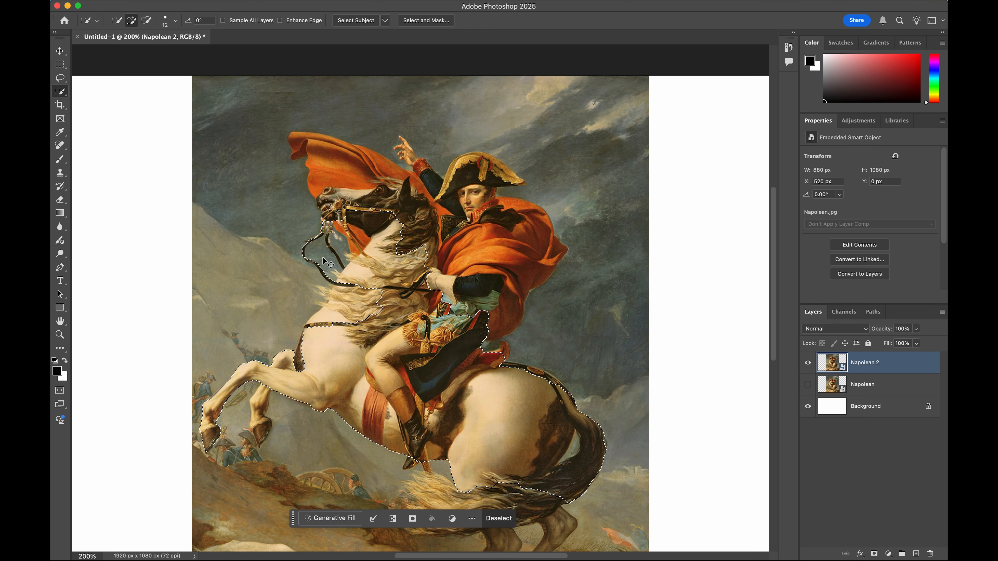
Add the mane's front edge to the selection and subtract the background enclosed between the reins.
{"action": "key", "text": "super+plus"}
{"action": "key", "text": "super+plus"}
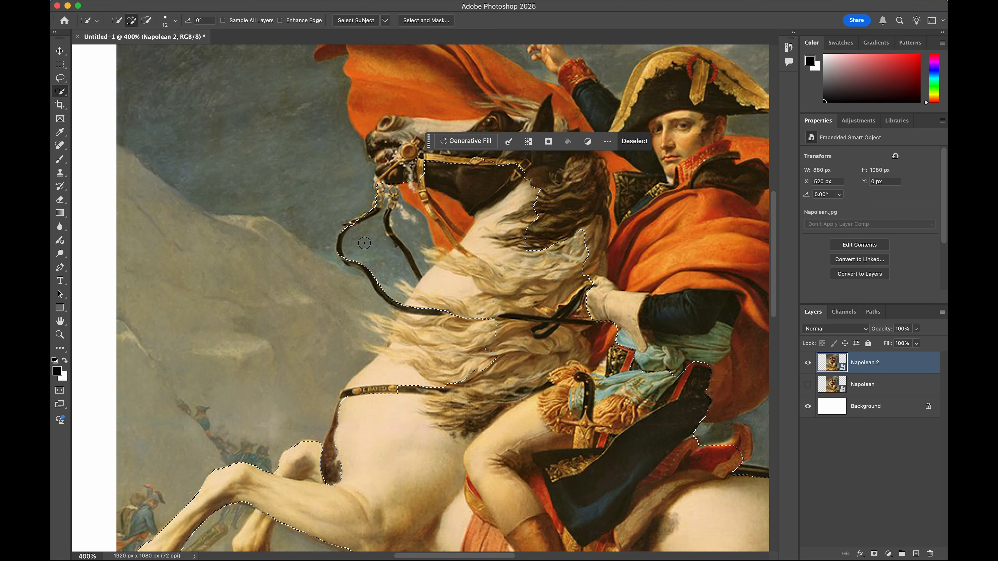
{"action": "left_click_drag", "start_coordinate": [387, 295], "coordinate": [393, 338]}
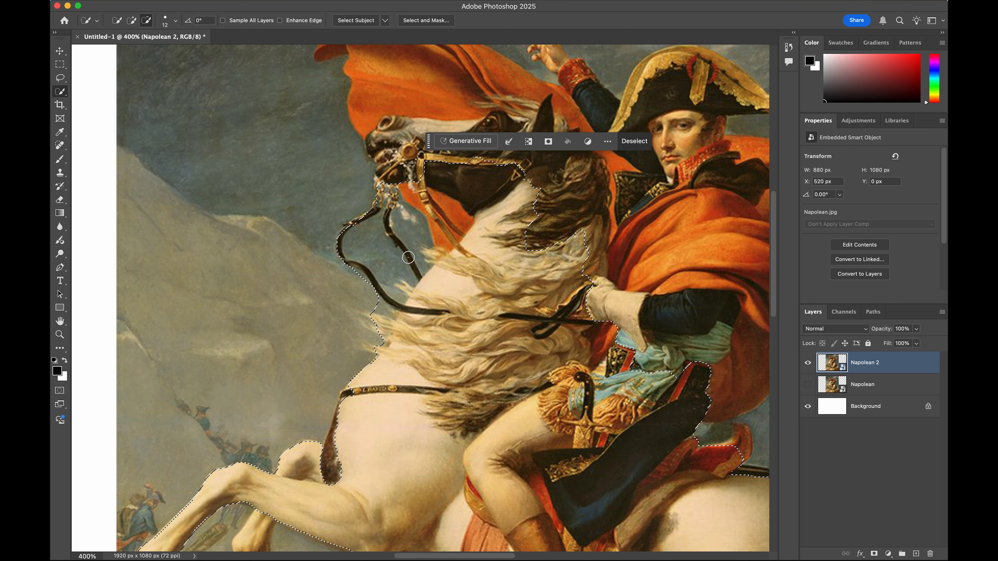
{"action": "mouse_move", "coordinate": [408, 258]}
{"action": "left_mouse_down"}
{"action": "mouse_move", "coordinate": [387, 267]}
{"action": "mouse_move", "coordinate": [397, 288]}
{"action": "mouse_move", "coordinate": [384, 245]}
{"action": "mouse_move", "coordinate": [360, 224]}
{"action": "mouse_move", "coordinate": [357, 248]}
{"action": "left_mouse_up"}
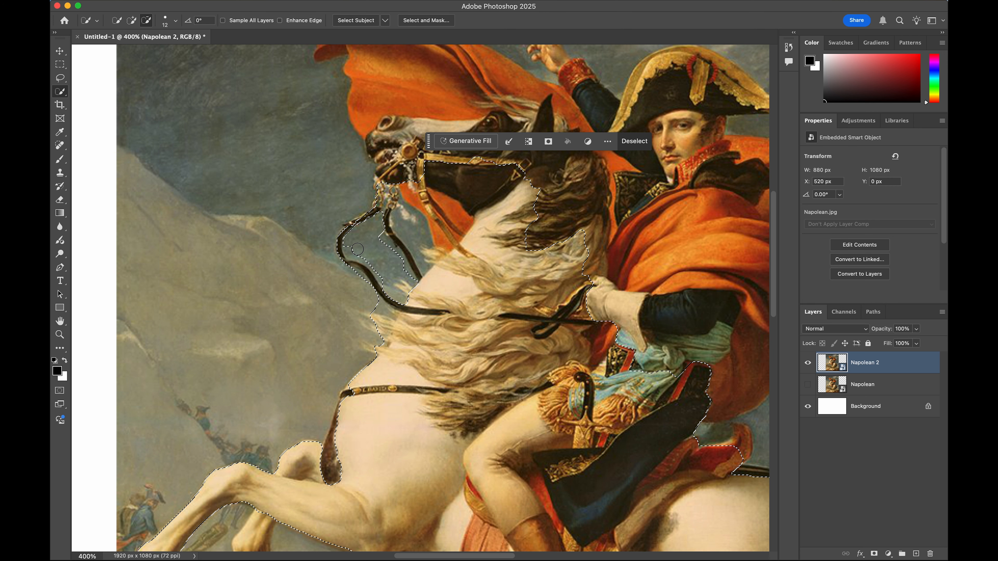
Add the horse's tail and hind legs to the selection and subtract the rocky ground around them.
{"action": "scroll", "coordinate": [329, 189], "scroll_direction": "down", "scroll_amount": 1}
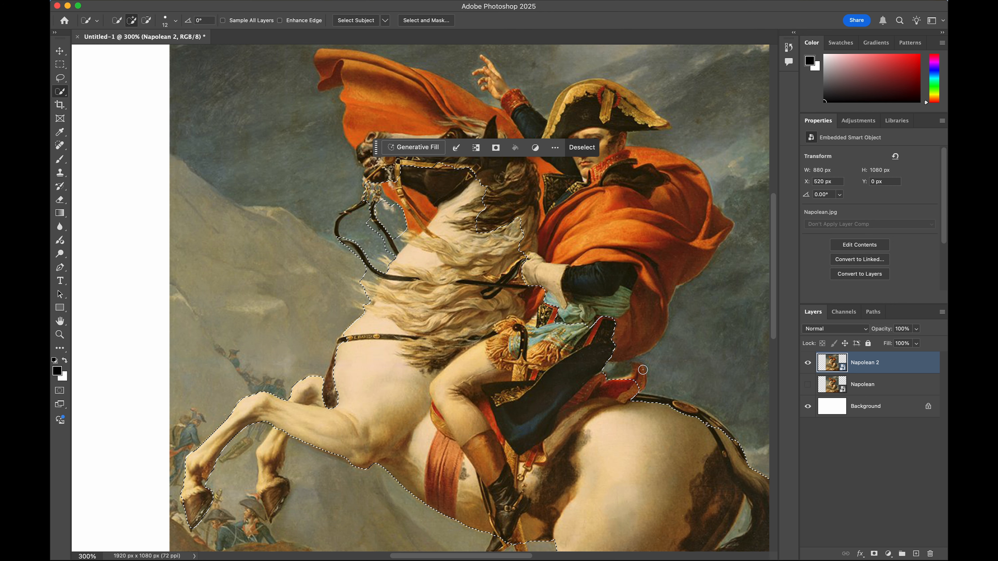
{"action": "scroll", "coordinate": [492, 76], "scroll_direction": "up", "scroll_amount": 3}
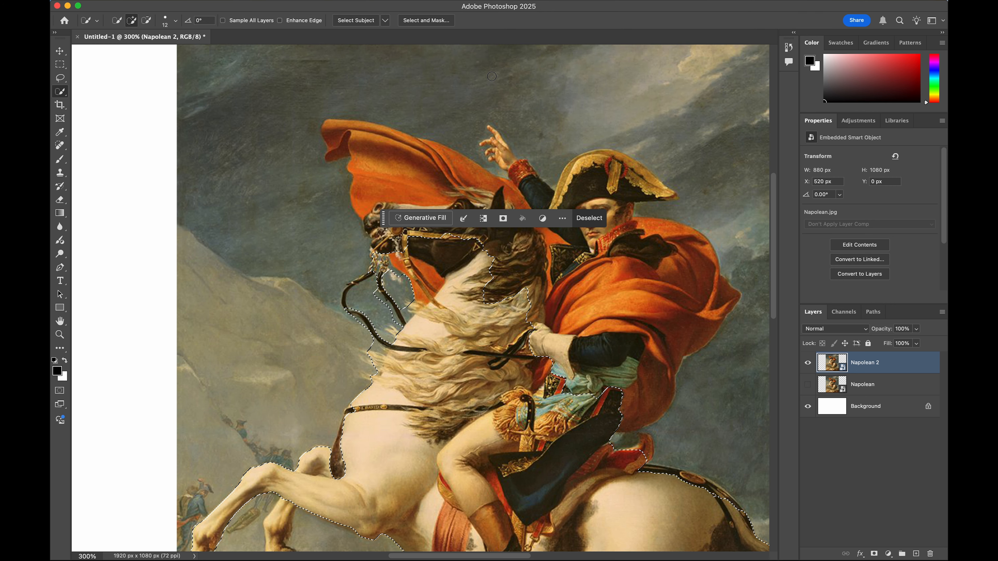
{"action": "scroll", "coordinate": [628, 410], "scroll_direction": "down", "scroll_amount": 6}
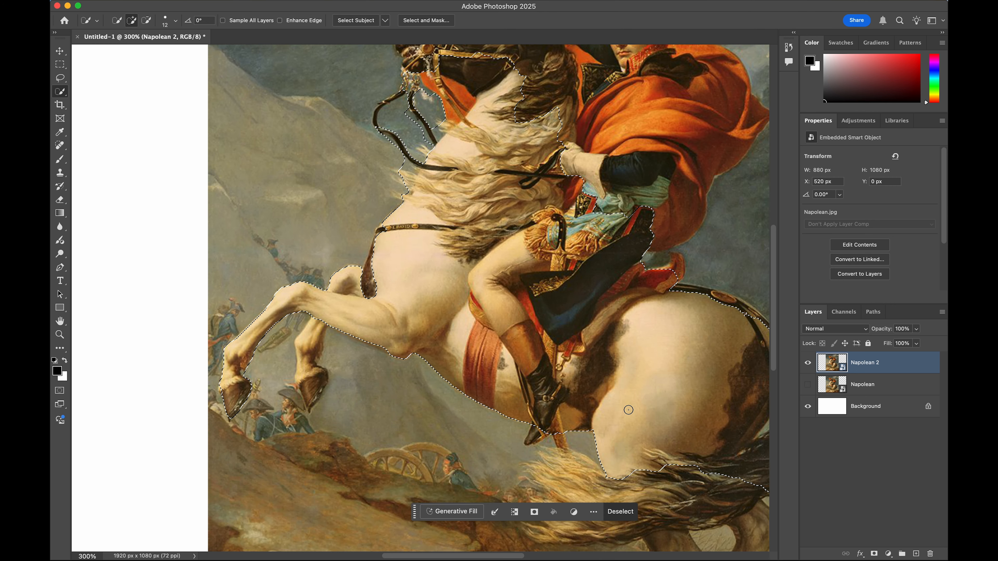
{"action": "scroll", "coordinate": [628, 410], "scroll_direction": "down", "scroll_amount": 2}
{"action": "scroll", "coordinate": [629, 411], "scroll_direction": "right", "scroll_amount": 3}
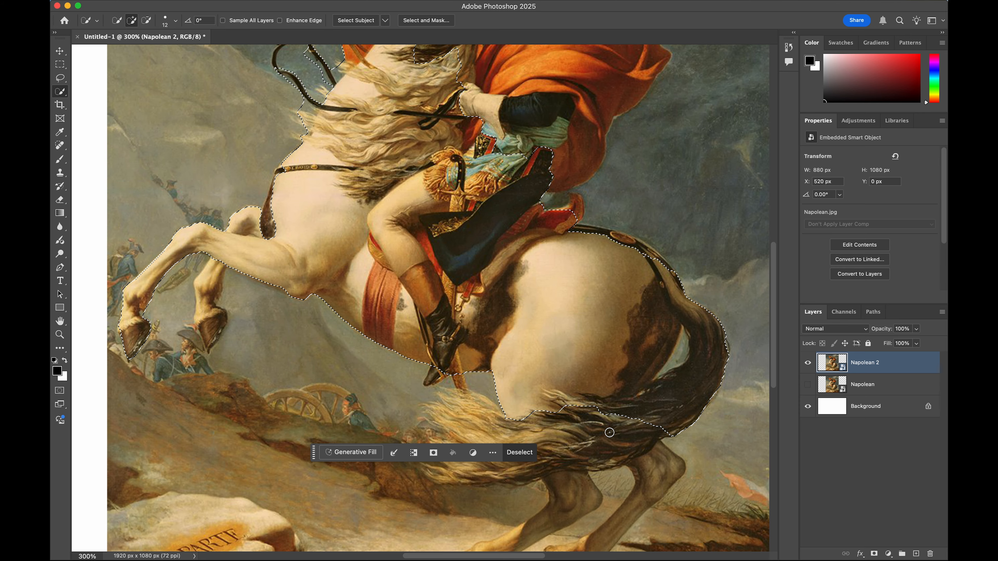
{"action": "mouse_move", "coordinate": [609, 433]}
{"action": "left_mouse_down"}
{"action": "mouse_move", "coordinate": [585, 444]}
{"action": "mouse_move", "coordinate": [424, 449]}
{"action": "mouse_move", "coordinate": [349, 502]}
{"action": "left_mouse_up"}
{"action": "scroll", "coordinate": [424, 449], "scroll_direction": "down", "scroll_amount": 3}
{"action": "scroll", "coordinate": [350, 501], "scroll_direction": "down", "scroll_amount": 2}
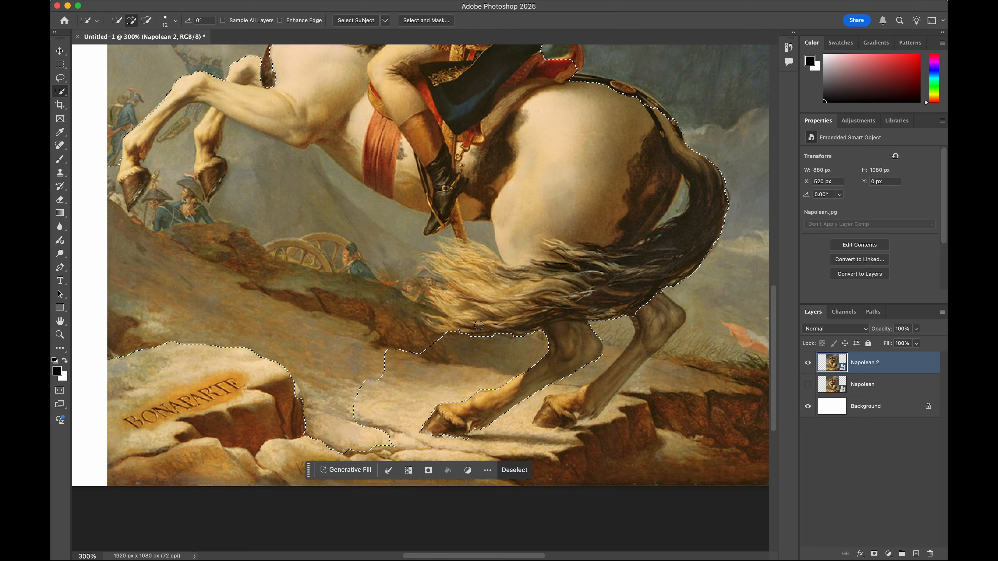
{"action": "mouse_move", "coordinate": [440, 342]}
{"action": "left_mouse_down"}
{"action": "mouse_move", "coordinate": [413, 268]}
{"action": "mouse_move", "coordinate": [478, 231]}
{"action": "left_mouse_up"}
{"action": "left_click", "coordinate": [458, 235]}
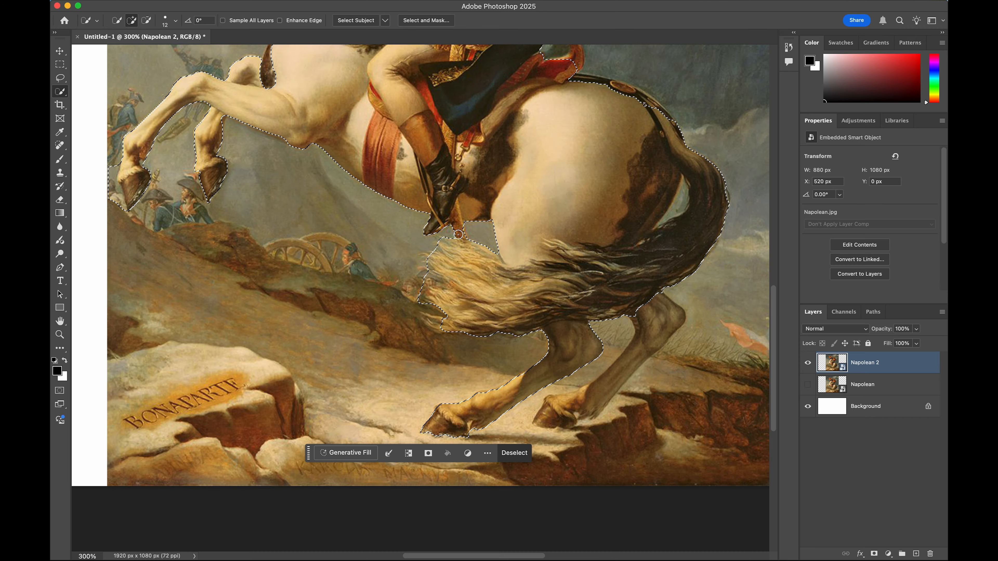
Add the rider's hat and raised arm to the selection, and trim the background around the fingers with a size 3 brush.
{"action": "scroll", "coordinate": [458, 235], "scroll_direction": "up", "scroll_amount": 10}
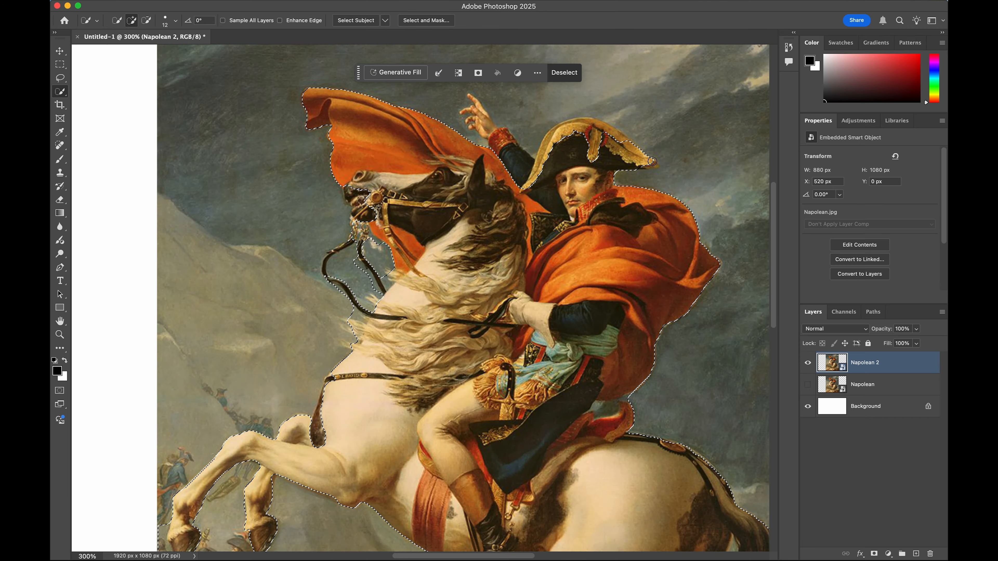
{"action": "mouse_move", "coordinate": [653, 161]}
{"action": "left_mouse_down"}
{"action": "mouse_move", "coordinate": [538, 170]}
{"action": "mouse_move", "coordinate": [479, 122]}
{"action": "left_mouse_up"}
{"action": "left_click", "coordinate": [176, 20]}
{"action": "type", "text": "3"}
{"action": "key", "text": "Return"}
{"action": "key", "text": "super+equal"}
{"action": "key", "text": "super+equal"}
{"action": "scroll", "coordinate": [457, 291], "scroll_direction": "up", "scroll_amount": 7}
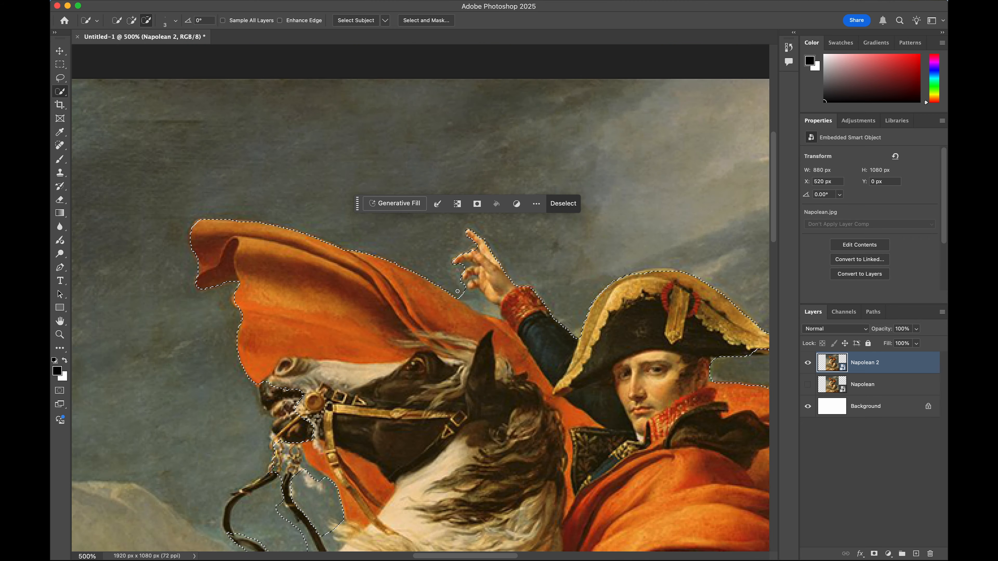
{"action": "left_click_drag", "start_coordinate": [457, 292], "coordinate": [493, 309]}
{"action": "left_click_drag", "start_coordinate": [461, 272], "coordinate": [460, 282]}
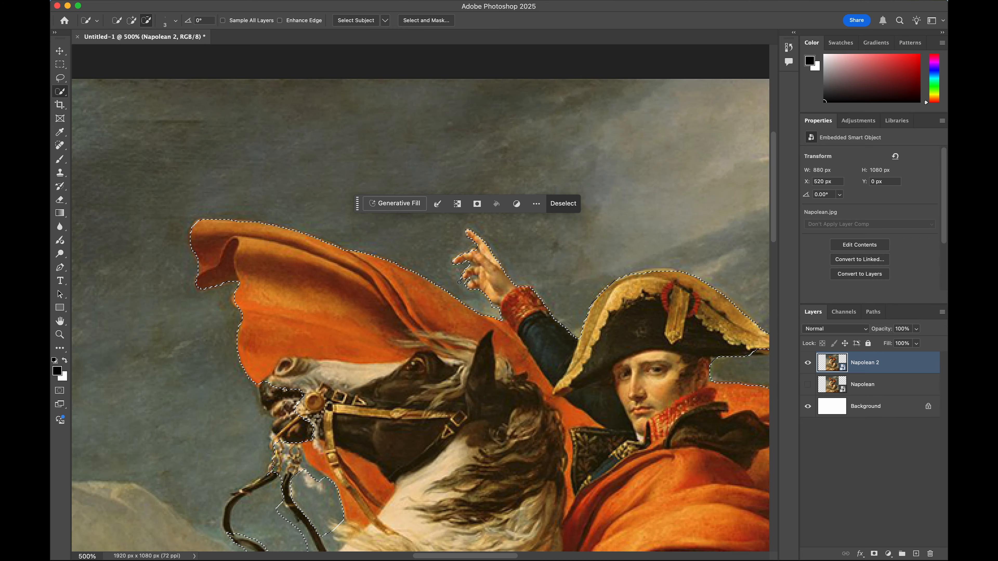
Refine the selection's edges along the mane, the reins and the hind legs.
{"action": "scroll", "coordinate": [459, 283], "scroll_direction": "down", "scroll_amount": 20}
{"action": "scroll", "coordinate": [527, 402], "scroll_direction": "left", "scroll_amount": 10}
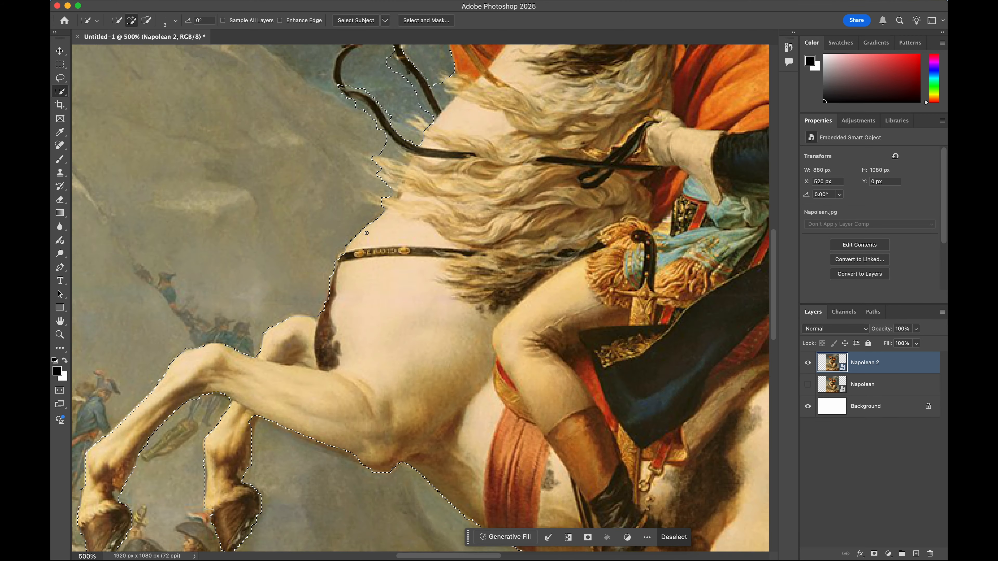
{"action": "scroll", "coordinate": [393, 138], "scroll_direction": "up", "scroll_amount": 3}
{"action": "left_click_drag", "start_coordinate": [397, 173], "coordinate": [393, 138]}
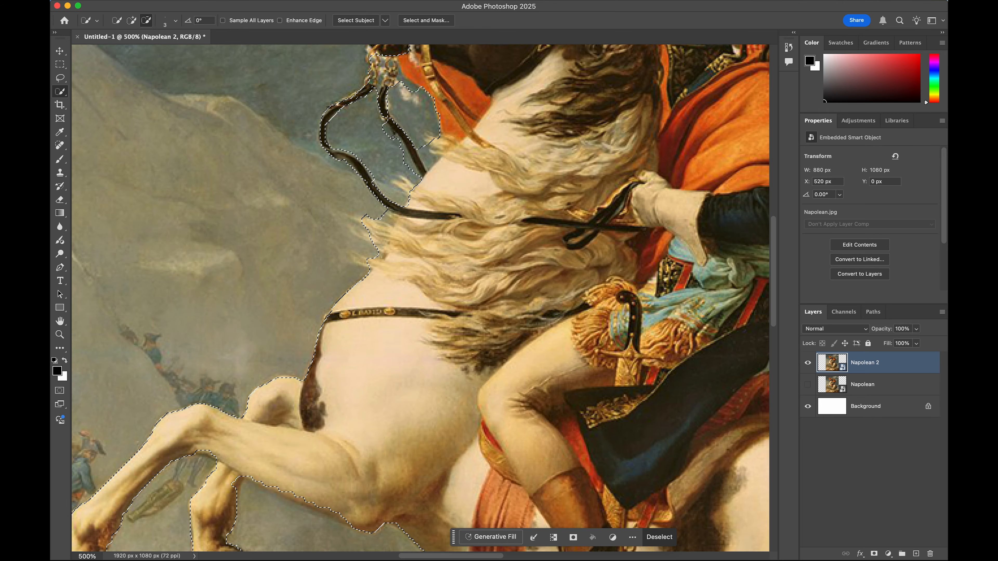
{"action": "scroll", "coordinate": [393, 137], "scroll_direction": "up", "scroll_amount": 5}
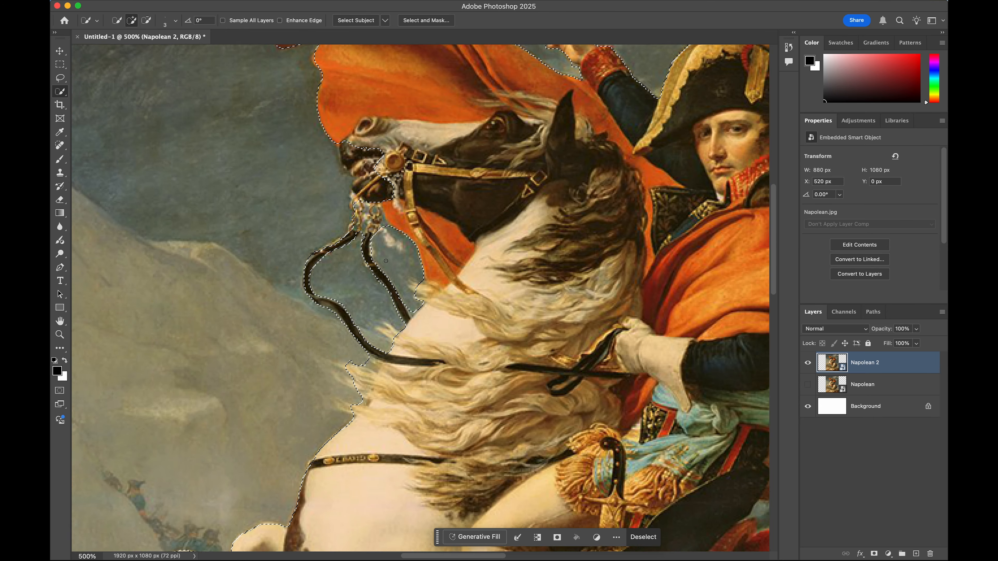
{"action": "scroll", "coordinate": [386, 261], "scroll_direction": "down", "scroll_amount": 20}
{"action": "scroll", "coordinate": [484, 407], "scroll_direction": "right", "scroll_amount": 4}
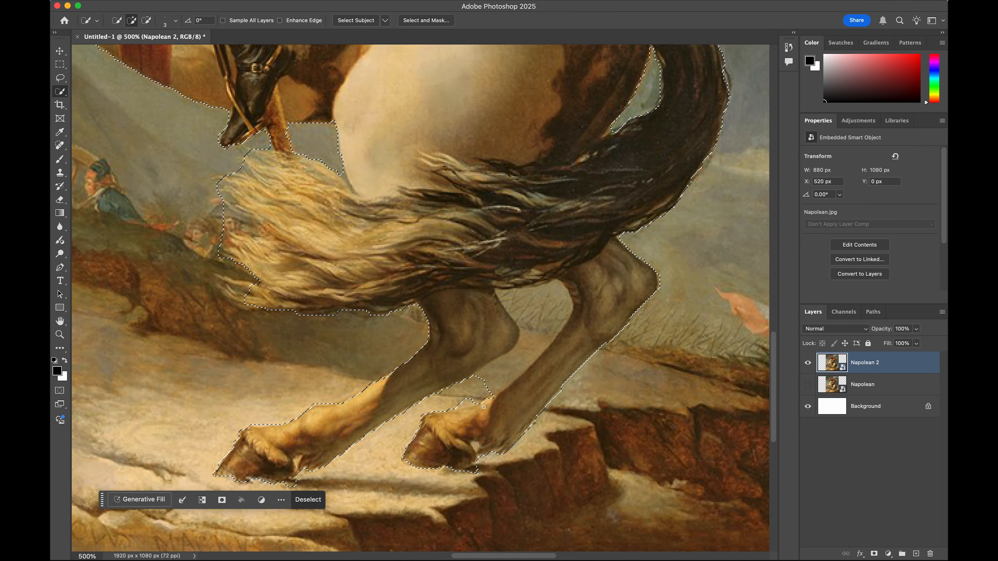
{"action": "scroll", "coordinate": [483, 407], "scroll_direction": "down", "scroll_amount": 10}
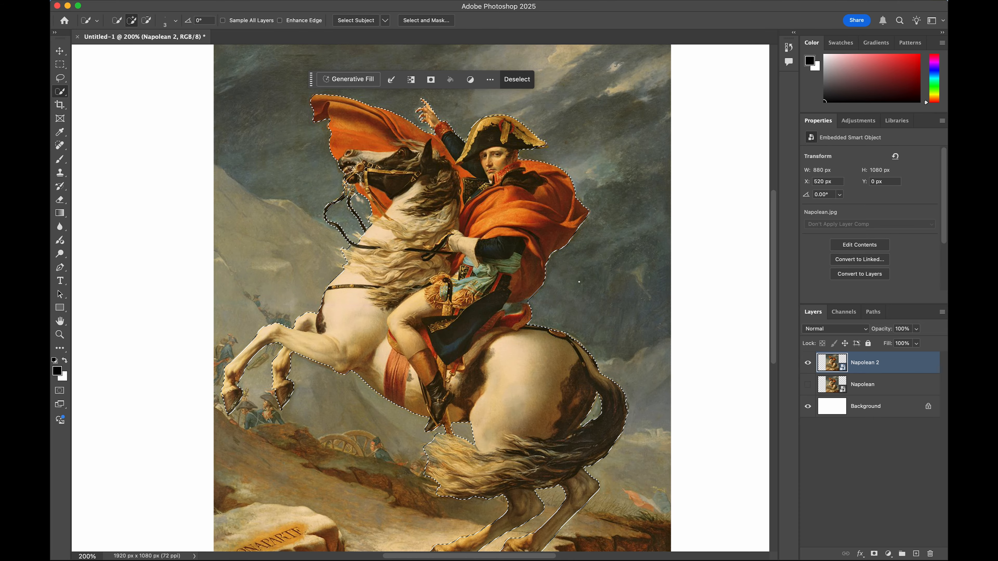
Mask the Napolean 2 layer with the selection to cut out the horse and rider.
{"action": "scroll", "coordinate": [580, 282], "scroll_direction": "down", "scroll_amount": 2}
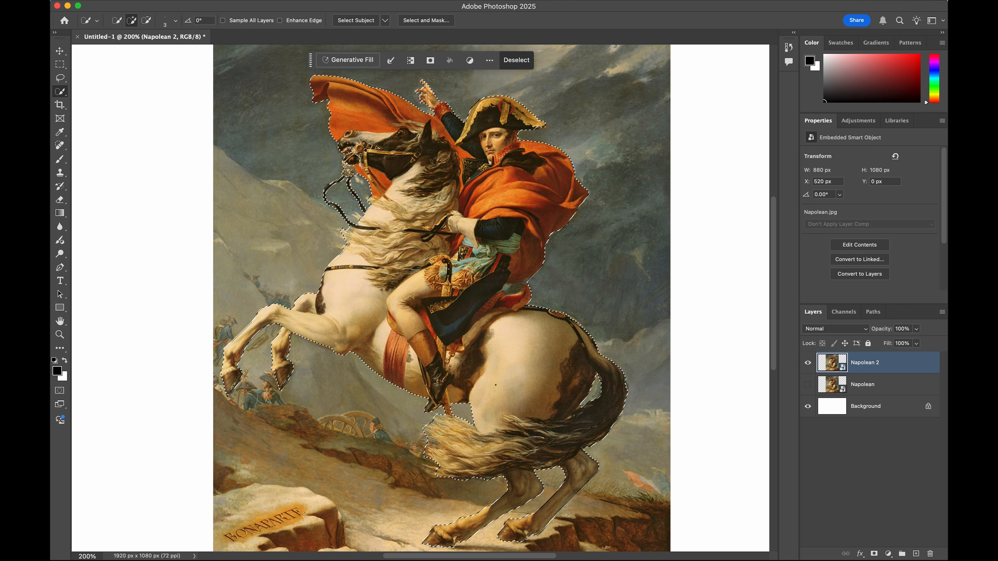
{"action": "scroll", "coordinate": [421, 299], "scroll_direction": "down", "scroll_amount": 3}
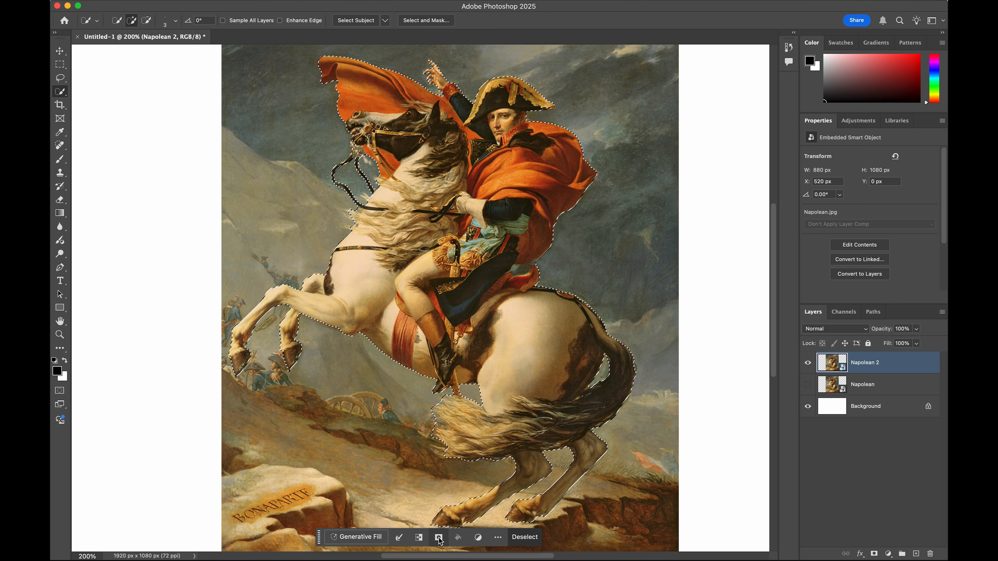
{"action": "scroll", "coordinate": [448, 499], "scroll_direction": "down", "scroll_amount": 2}
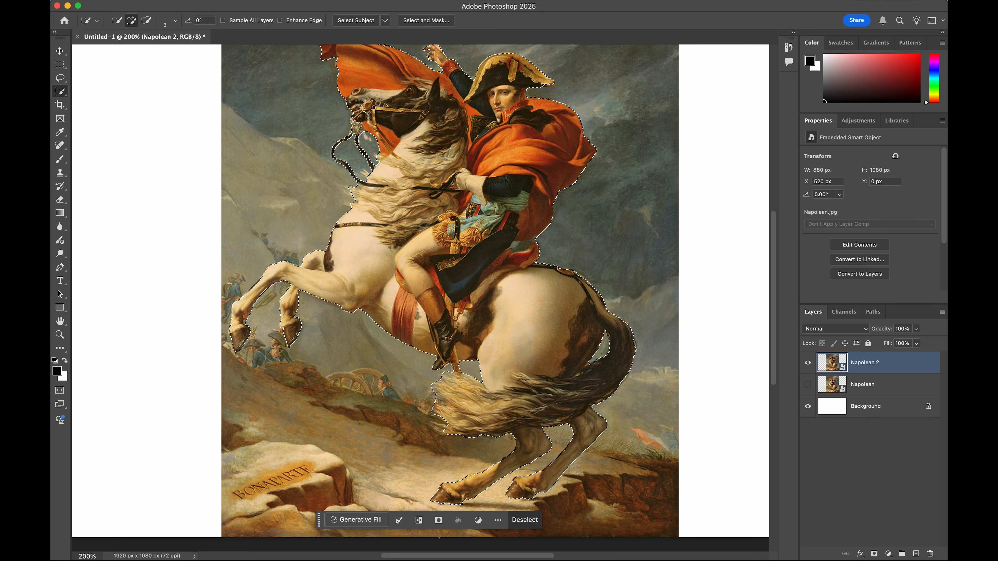
{"action": "left_click", "coordinate": [439, 521]}
{"action": "key", "text": "super+minus"}
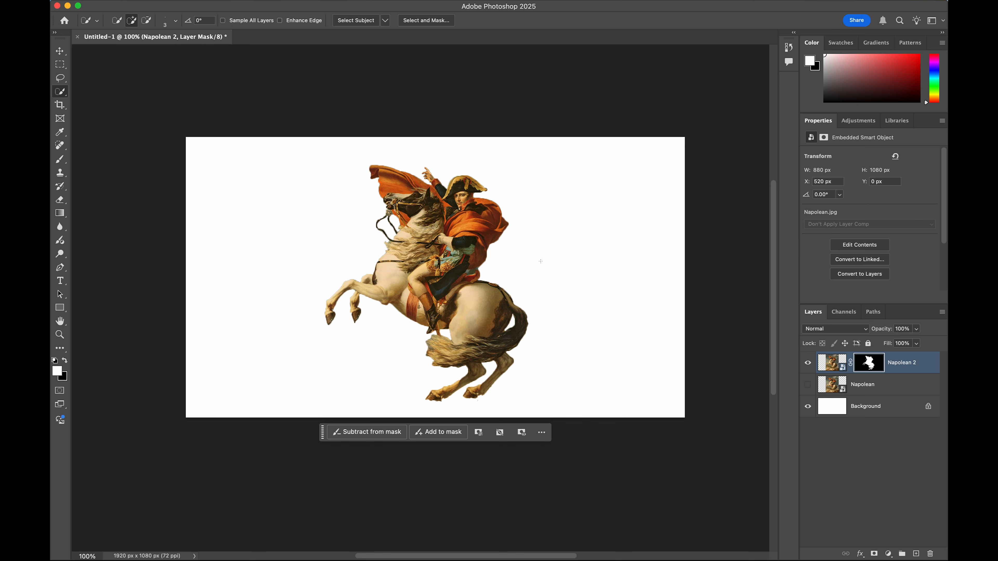
Duplicate the Napolean 2 layer as "Background" and place the copy beneath Napolean 2.
{"action": "right_click", "coordinate": [904, 364]}
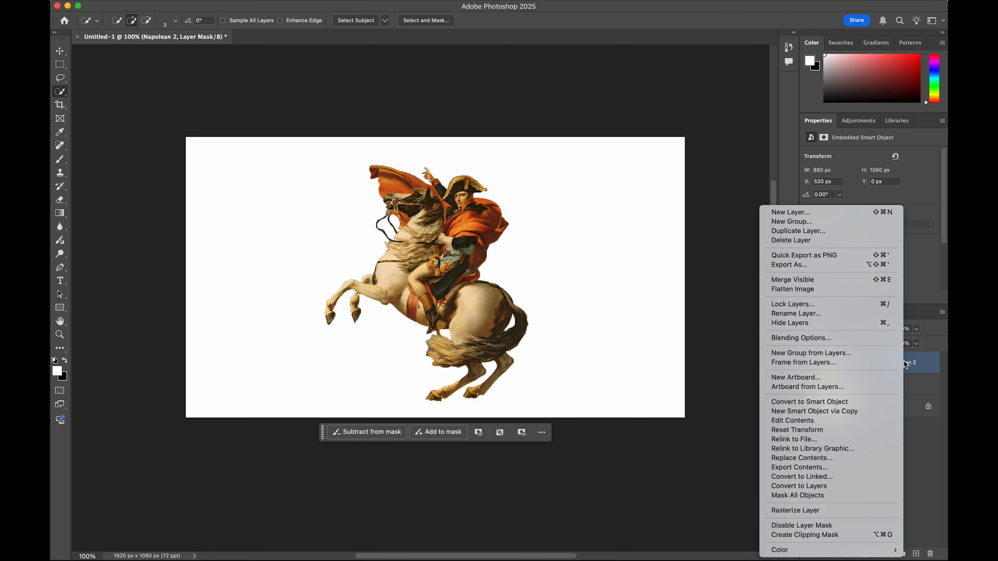
{"action": "left_click", "coordinate": [809, 236]}
{"action": "type", "text": "B"}
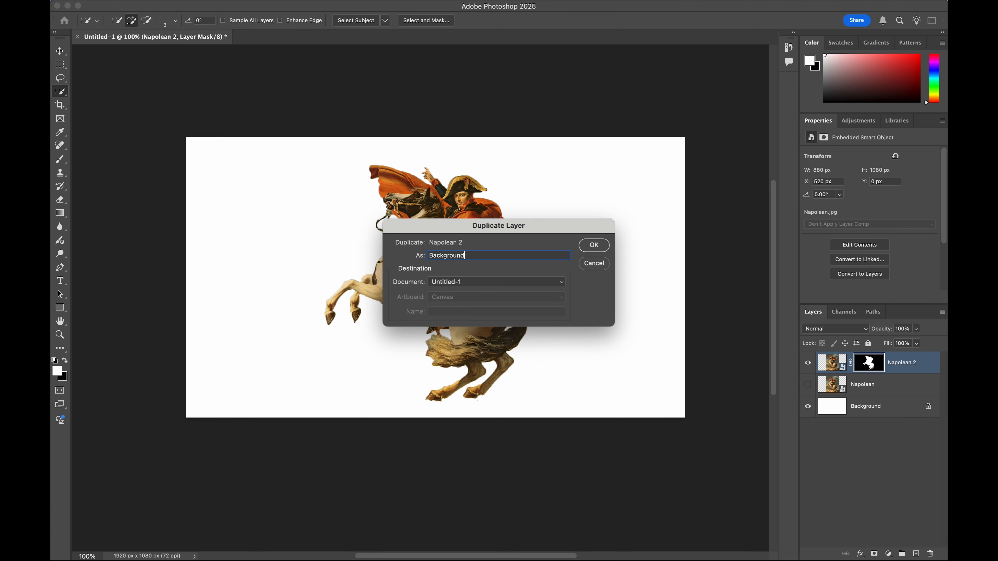
{"action": "type", "text": "ackground"}
{"action": "key", "text": "Return"}
{"action": "left_click_drag", "start_coordinate": [903, 363], "coordinate": [903, 400]}
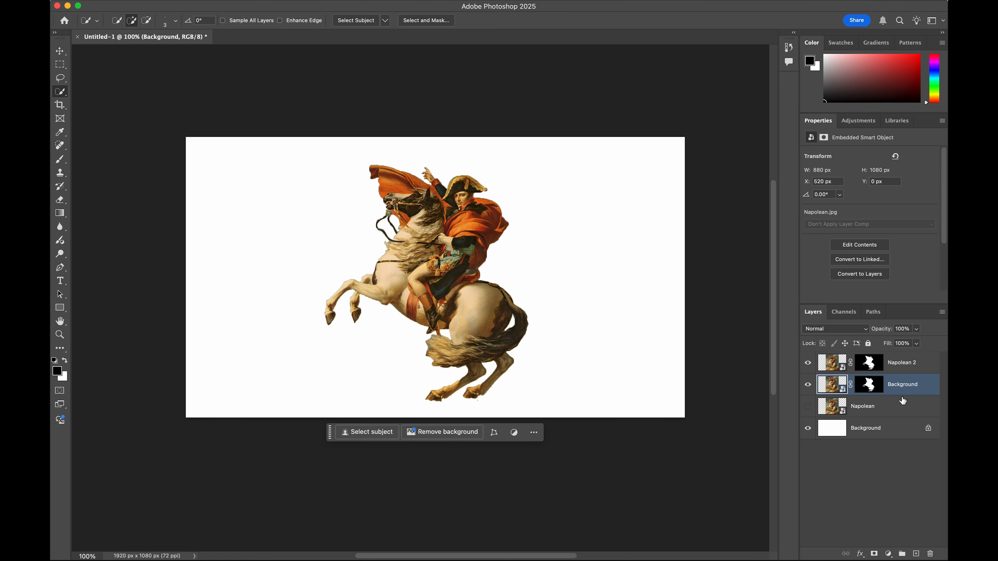
Invert the layer mask of the duplicated Background layer.
{"action": "left_click", "coordinate": [871, 388]}
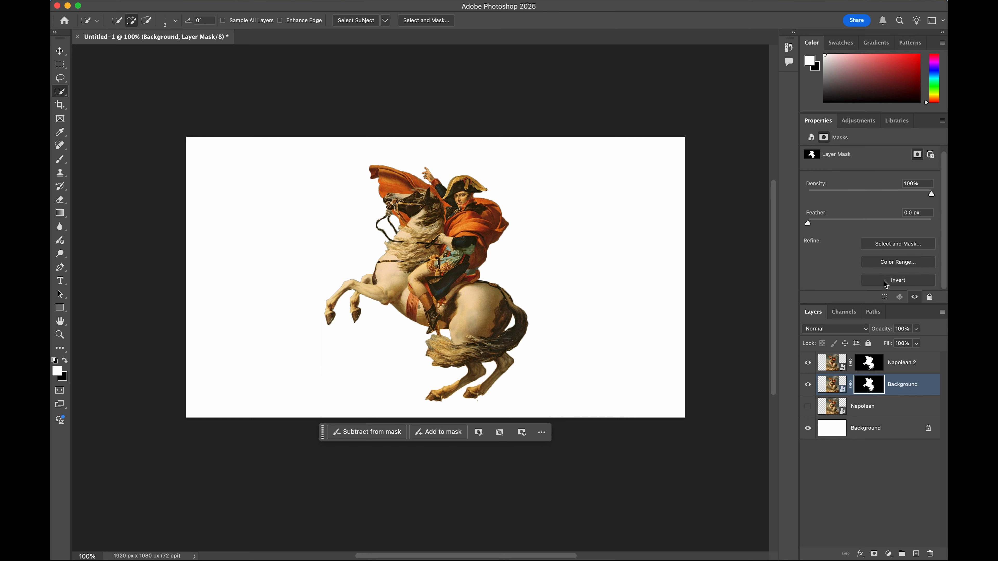
{"action": "left_click", "coordinate": [885, 281]}
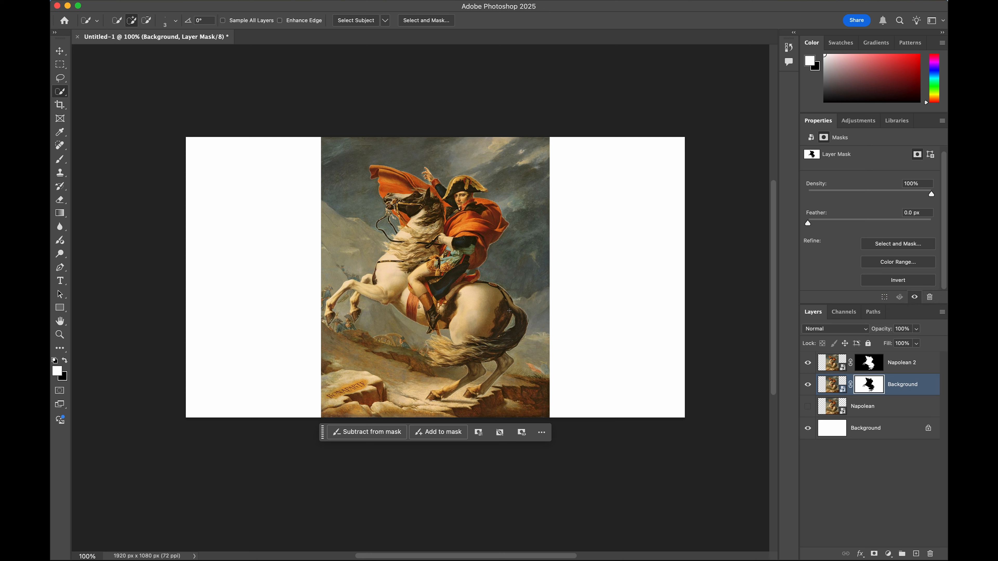
Hide the Napolean 2 layer and the white Background layer, keeping the masked Background copy shown and selected.
{"action": "left_click", "coordinate": [807, 365]}
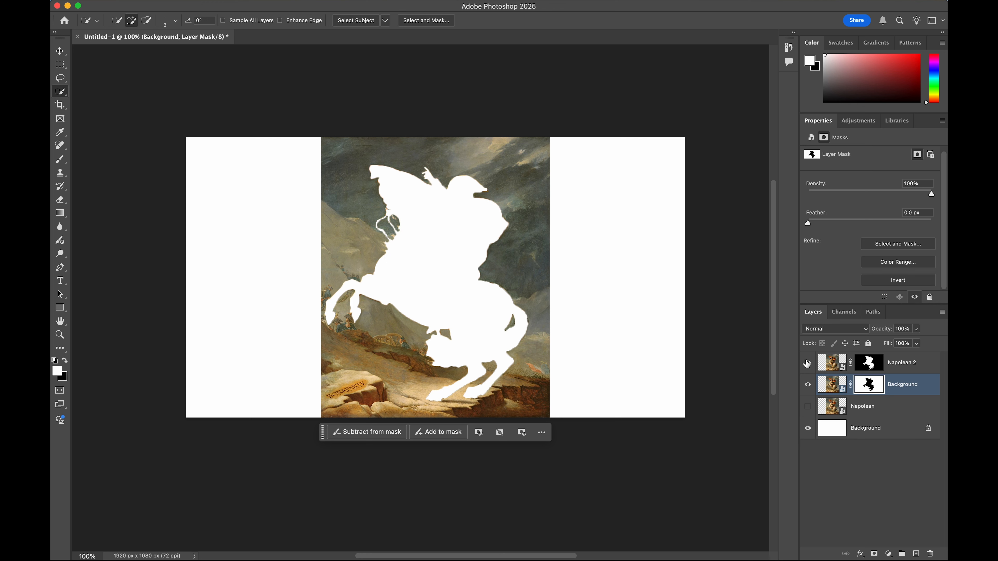
{"action": "left_click", "coordinate": [807, 364]}
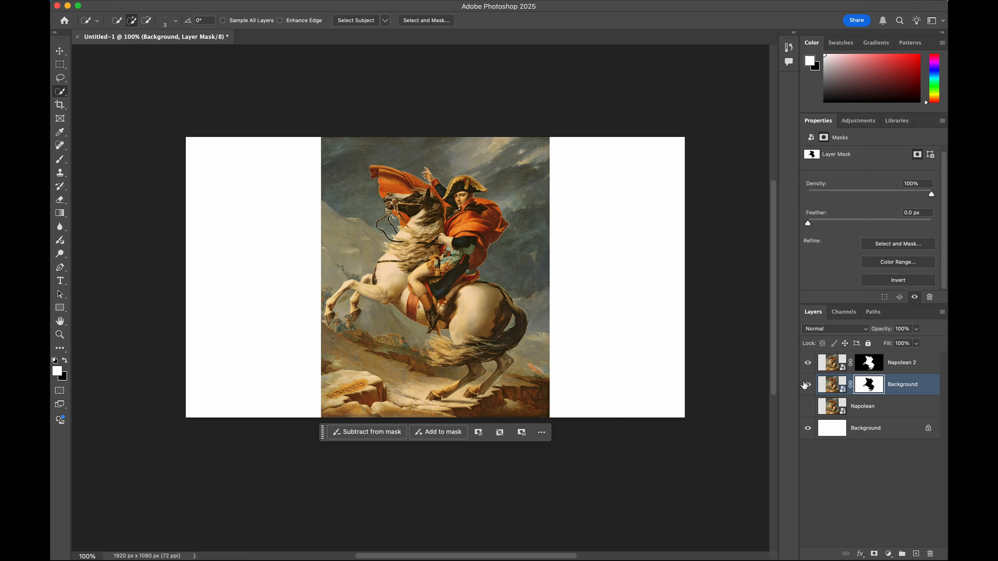
{"action": "left_click", "coordinate": [807, 364]}
{"action": "left_click", "coordinate": [807, 364]}
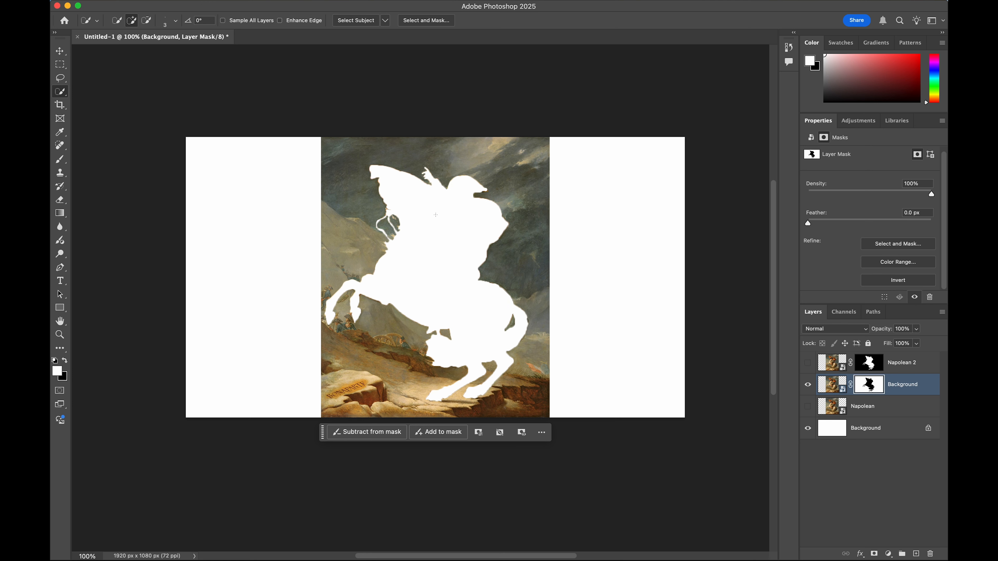
{"action": "left_click", "coordinate": [808, 365]}
{"action": "left_click", "coordinate": [890, 368]}
{"action": "left_click", "coordinate": [808, 365]}
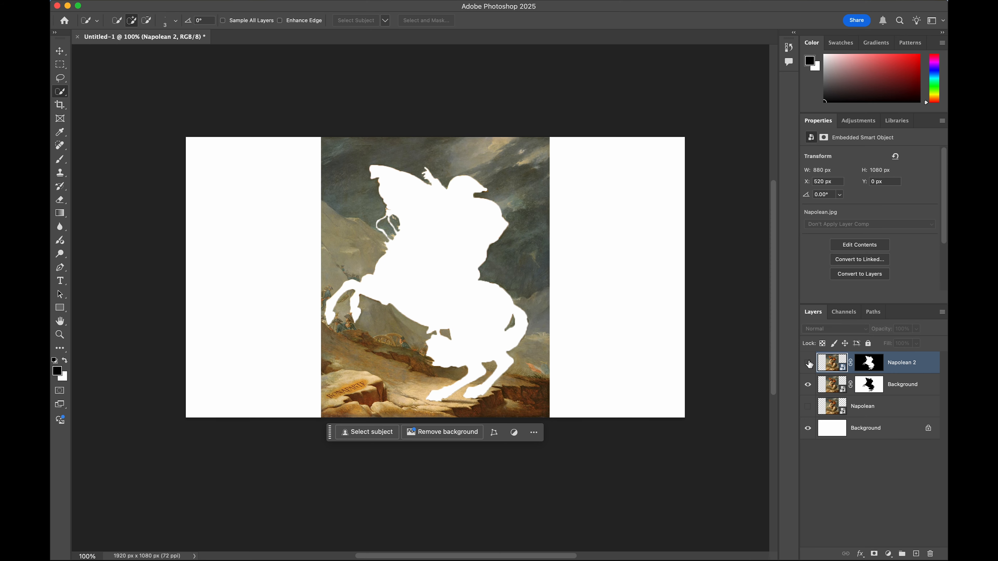
{"action": "left_click", "coordinate": [905, 388]}
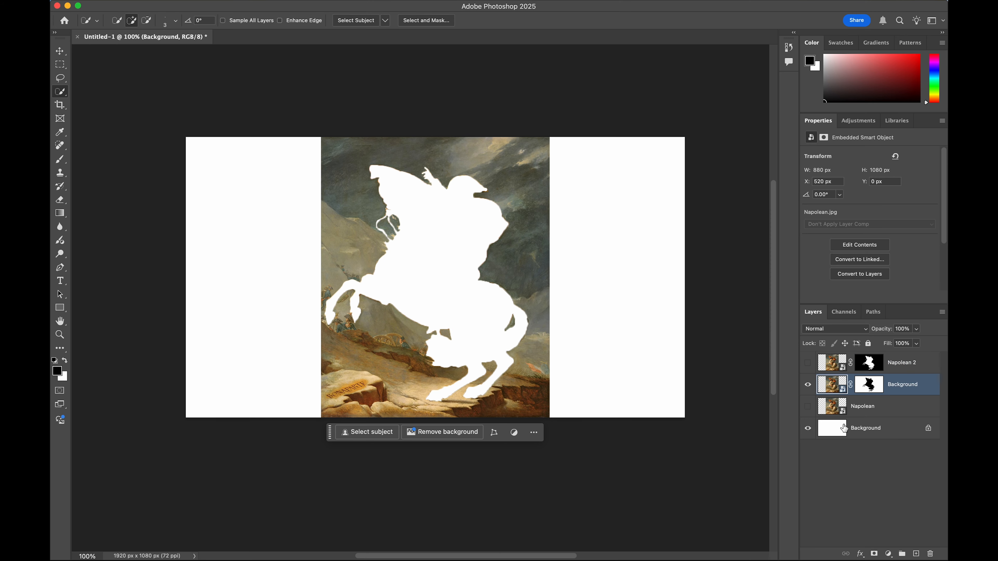
{"action": "left_click", "coordinate": [807, 429]}
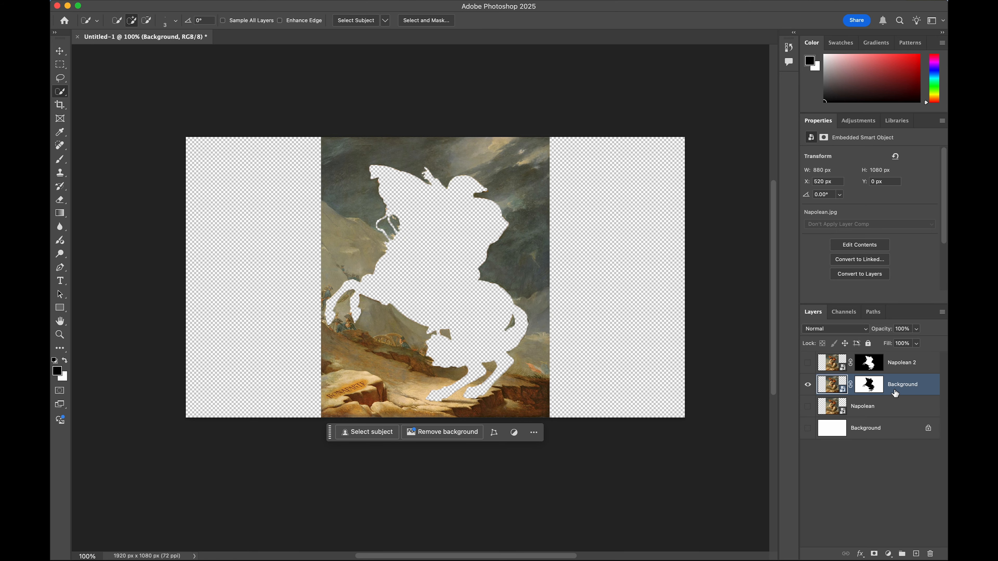
Lasso a freehand selection around the gap left by the horse's hind legs and hooves on the masked Background layer.
{"action": "key", "text": "super+equal"}
{"action": "key", "text": "super+equal"}
{"action": "key", "text": "super+minus"}
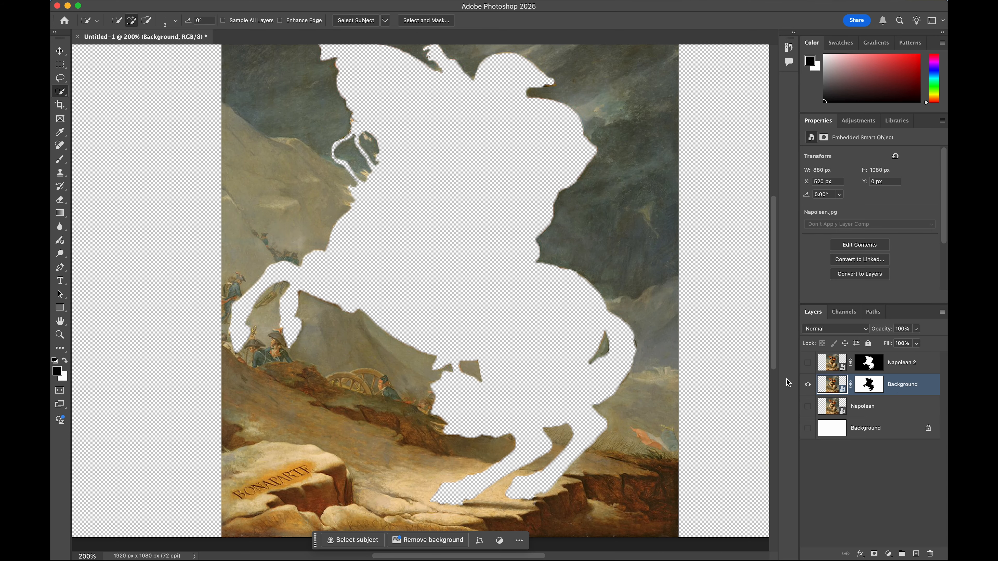
{"action": "scroll", "coordinate": [687, 393], "scroll_direction": "down", "scroll_amount": 2}
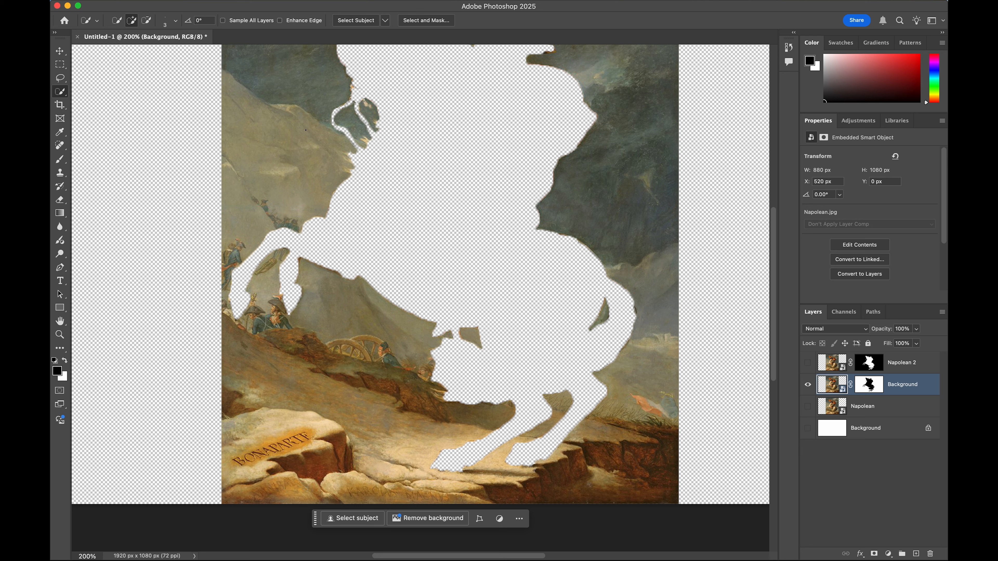
{"action": "left_click", "coordinate": [60, 77]}
{"action": "key", "text": "super+minus"}
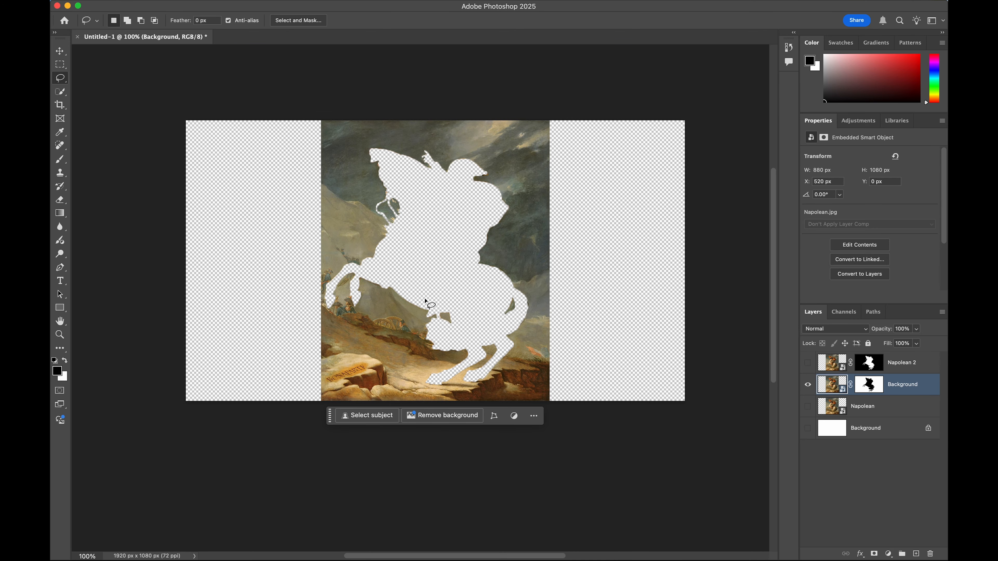
{"action": "key", "text": "super+plus"}
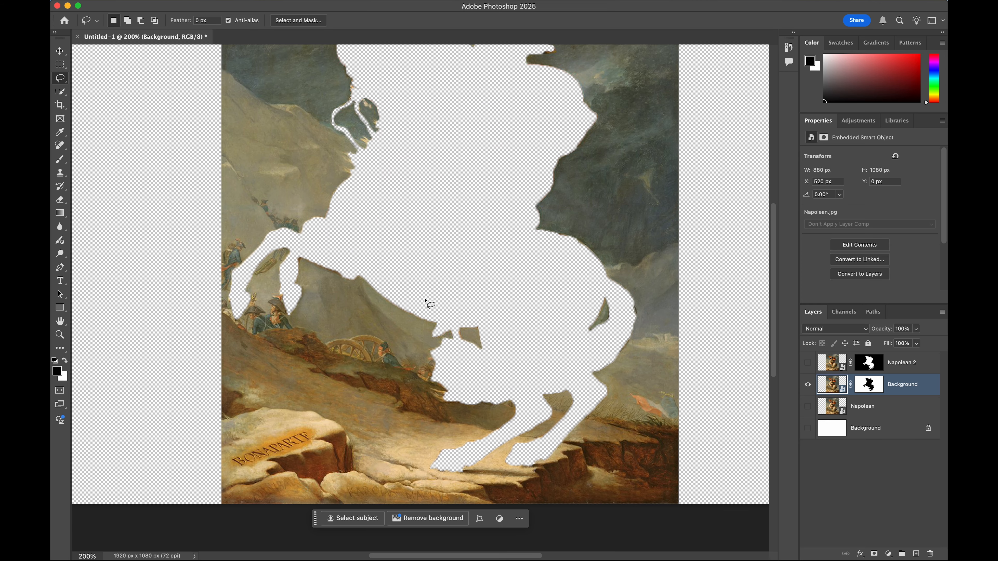
{"action": "scroll", "coordinate": [426, 302], "scroll_direction": "left", "scroll_amount": 4}
{"action": "scroll", "coordinate": [426, 302], "scroll_direction": "down", "scroll_amount": 3}
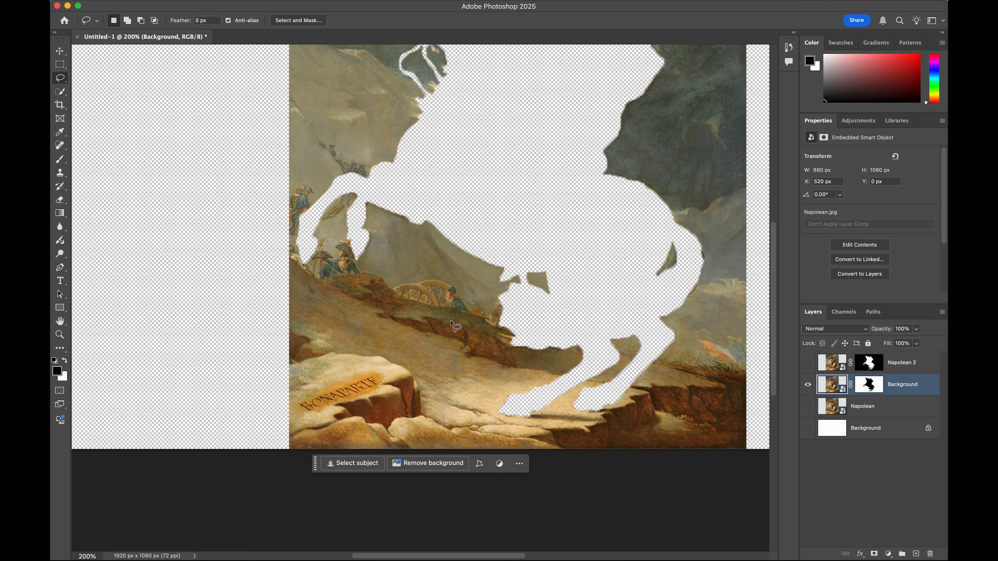
{"action": "mouse_move", "coordinate": [493, 416]}
{"action": "left_mouse_down"}
{"action": "mouse_move", "coordinate": [615, 410]}
{"action": "mouse_move", "coordinate": [657, 369]}
{"action": "mouse_move", "coordinate": [606, 354]}
{"action": "left_mouse_up"}
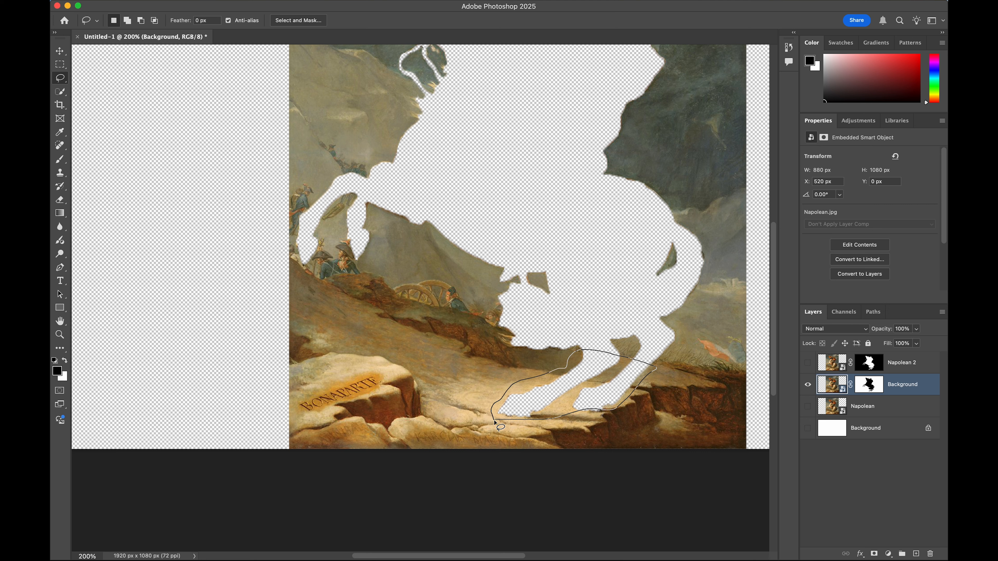
{"action": "left_click_drag", "start_coordinate": [498, 420], "coordinate": [496, 419]}
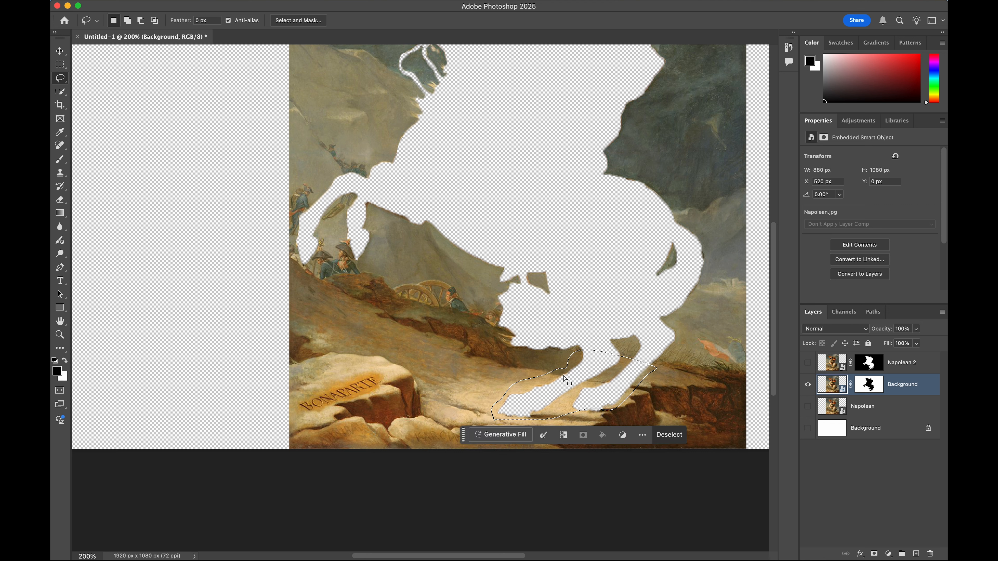
Fill the hind-leg selection with Generative Fill using an empty prompt, compare the variations and keep the first one.
{"action": "left_click", "coordinate": [508, 436]}
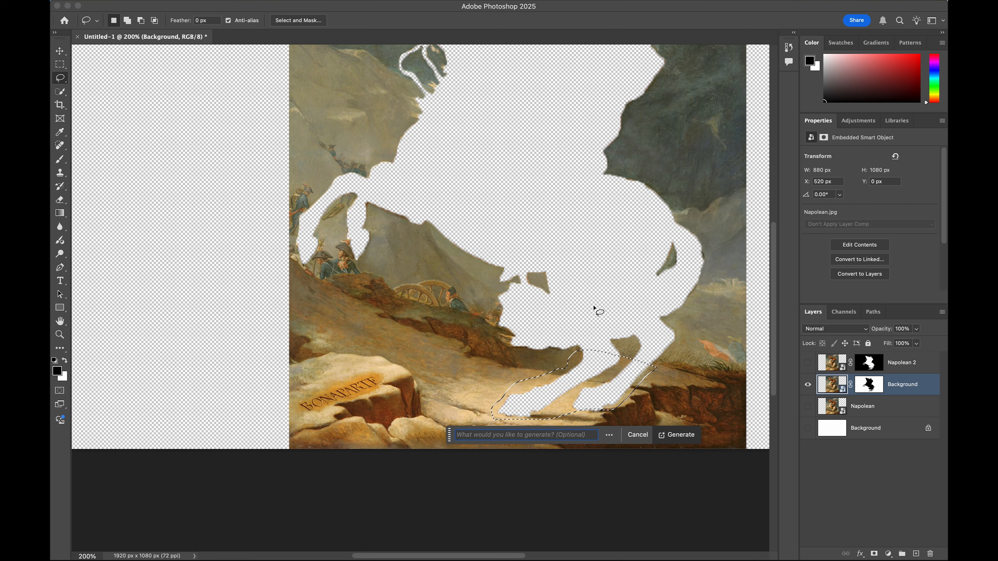
{"action": "left_click", "coordinate": [688, 437]}
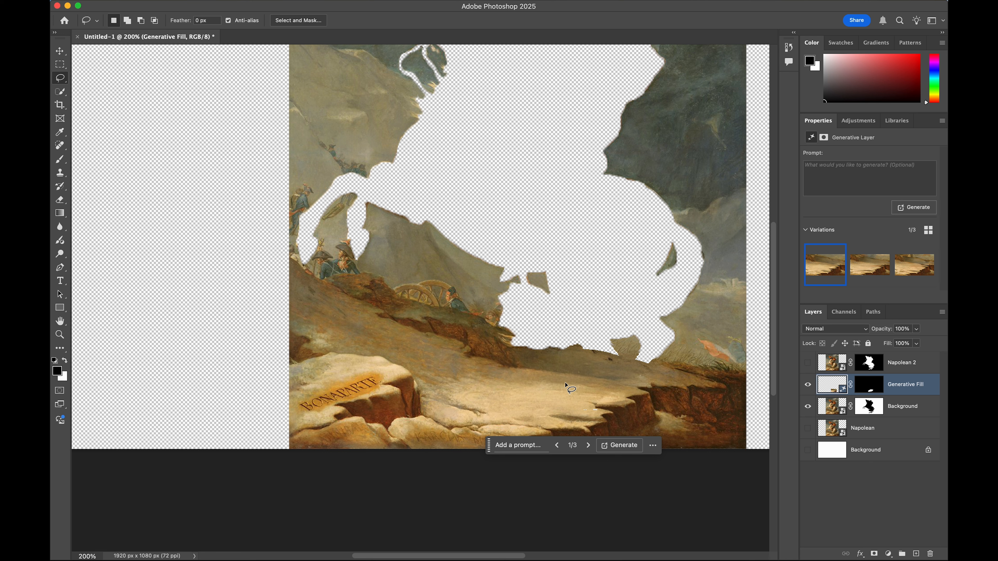
{"action": "left_click", "coordinate": [586, 448]}
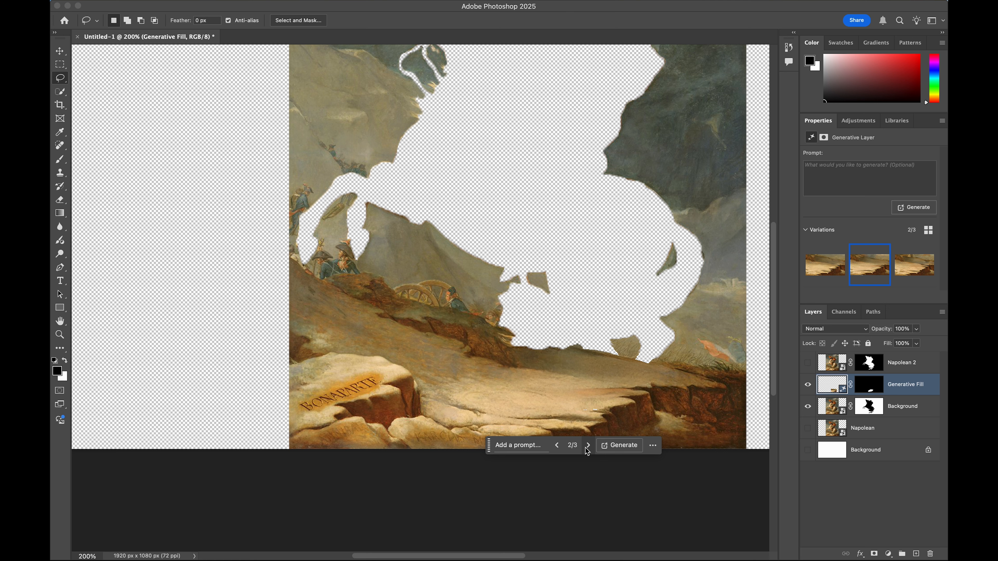
{"action": "left_click", "coordinate": [558, 447]}
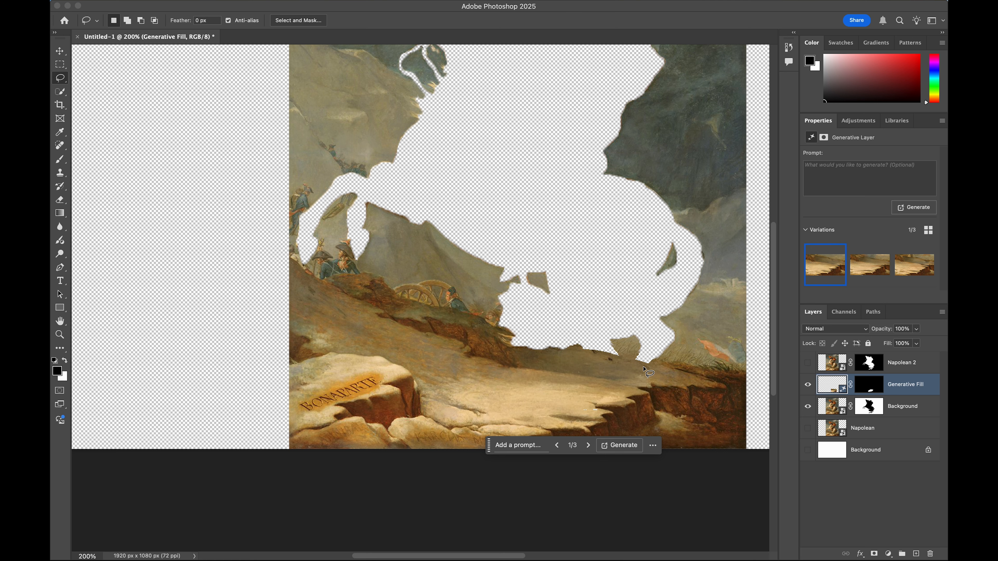
{"action": "key", "text": "super+minus"}
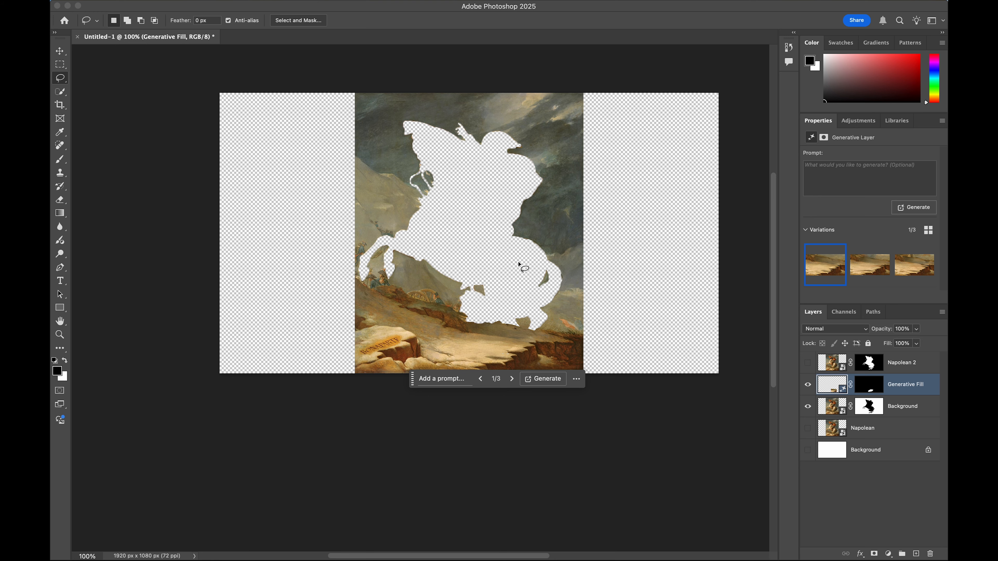
{"action": "key", "text": "super+plus"}
{"action": "key", "text": "super+plus"}
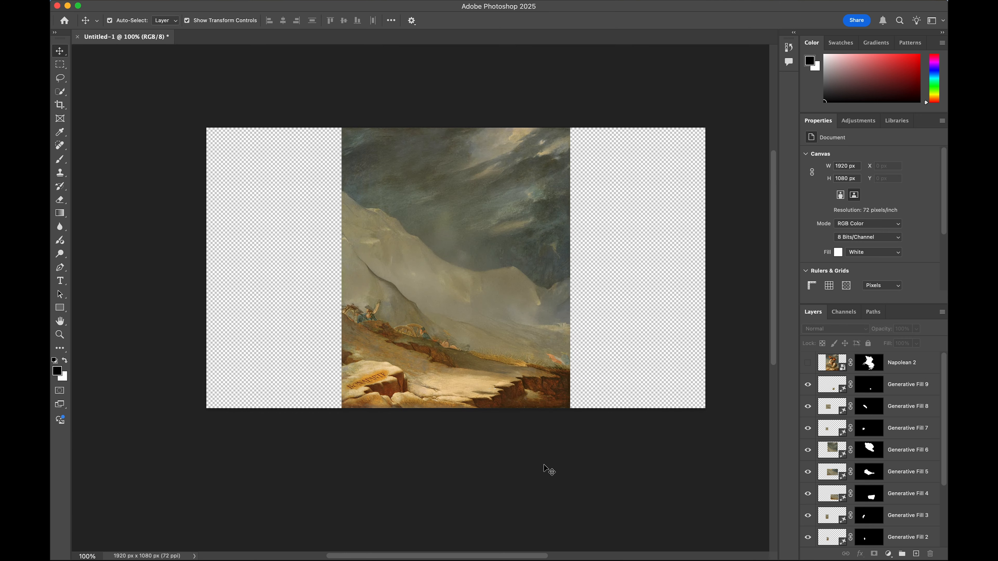
Convert all layers from Generative Fill 9 down to the masked Background layer into one Smart Object.
{"action": "left_click", "coordinate": [532, 331]}
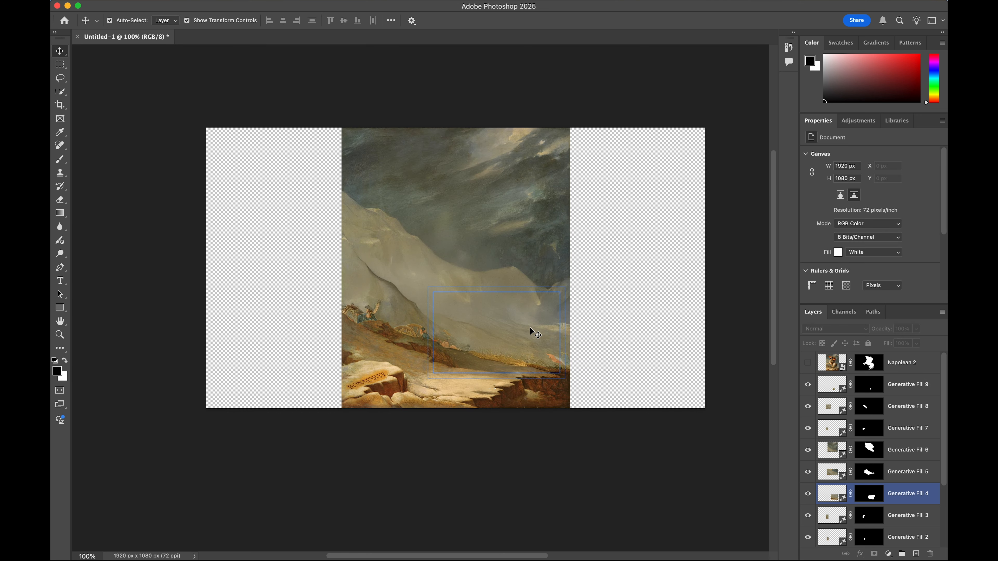
{"action": "left_click", "coordinate": [557, 246]}
{"action": "left_click", "coordinate": [532, 205]}
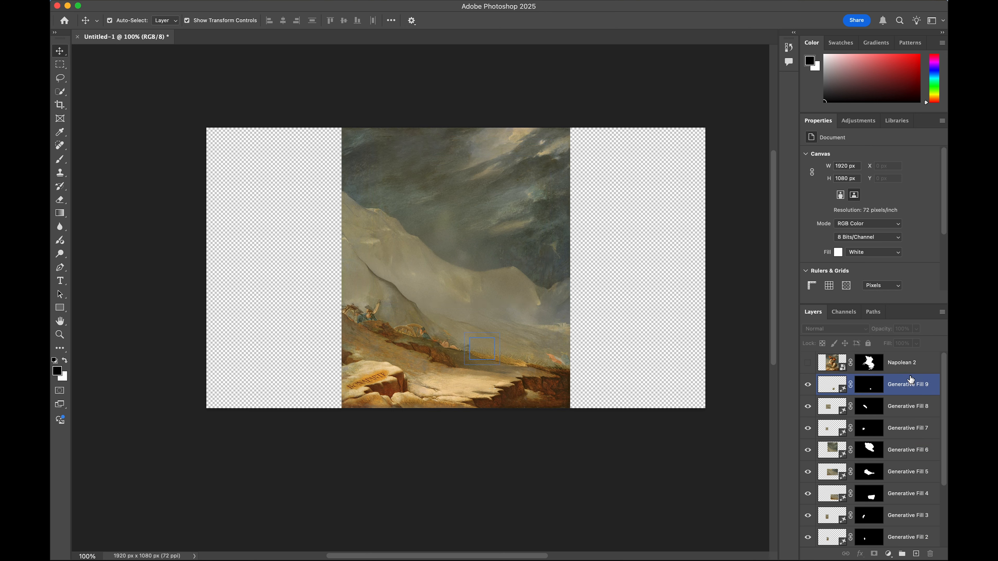
{"action": "left_click", "coordinate": [917, 391]}
{"action": "scroll", "coordinate": [917, 448], "scroll_direction": "down", "scroll_amount": 3}
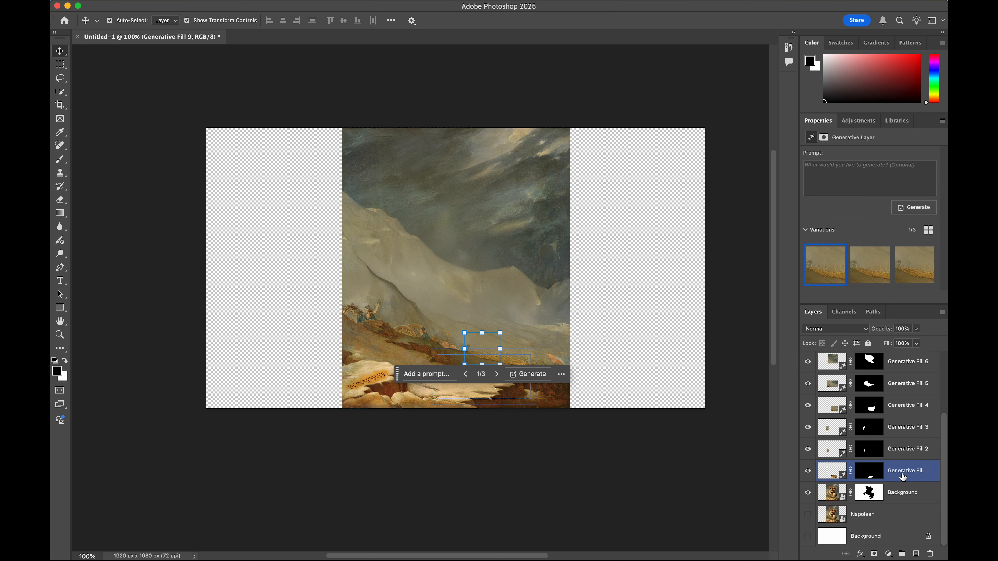
{"action": "left_click", "coordinate": [913, 496], "text": "shift"}
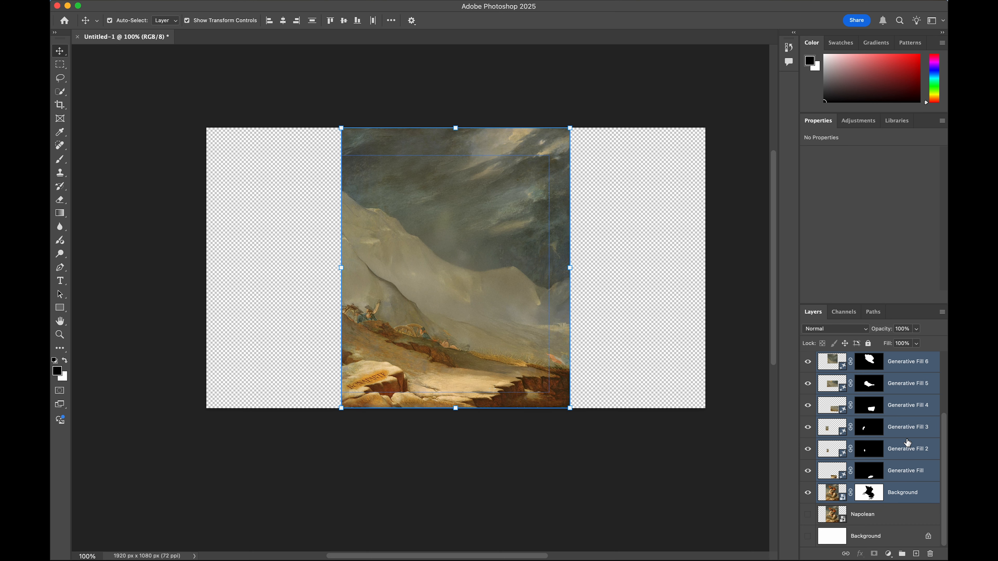
{"action": "scroll", "coordinate": [908, 443], "scroll_direction": "up", "scroll_amount": 3}
{"action": "scroll", "coordinate": [900, 471], "scroll_direction": "down", "scroll_amount": 3}
{"action": "right_click", "coordinate": [896, 499]}
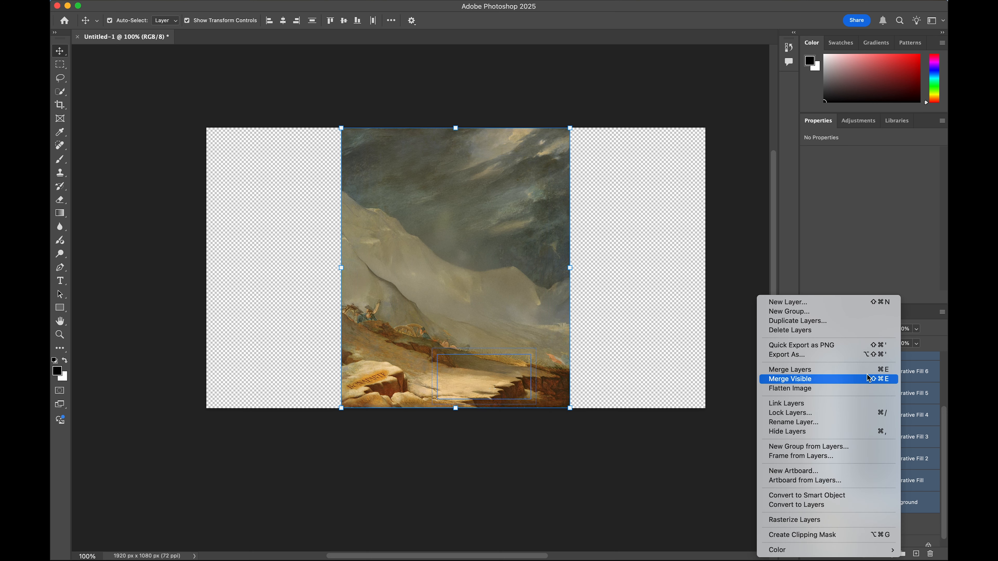
{"action": "left_click", "coordinate": [847, 496]}
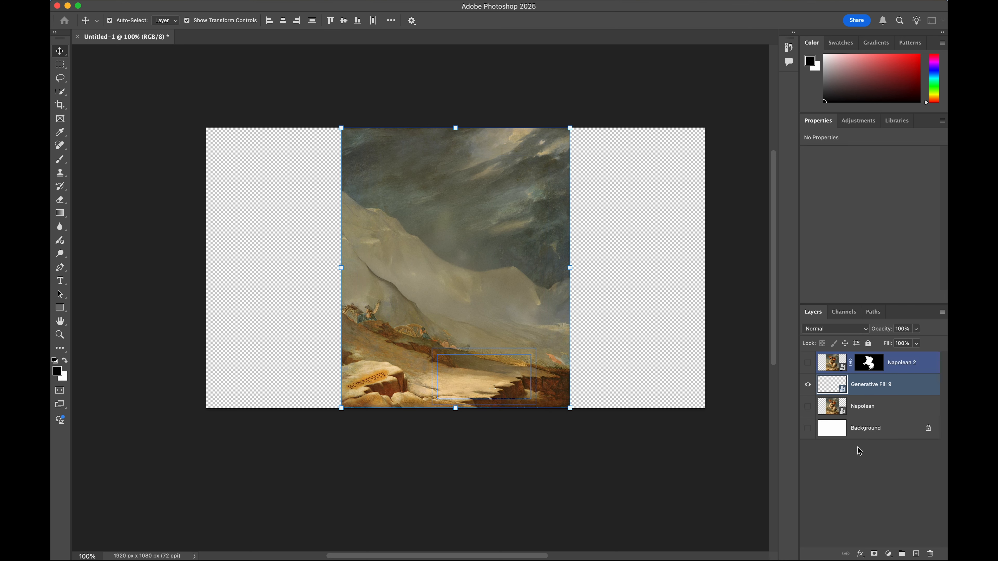
Rename the combined Smart Object layer as Background.
{"action": "double_click", "coordinate": [872, 386]}
{"action": "type", "text": "Ba"}
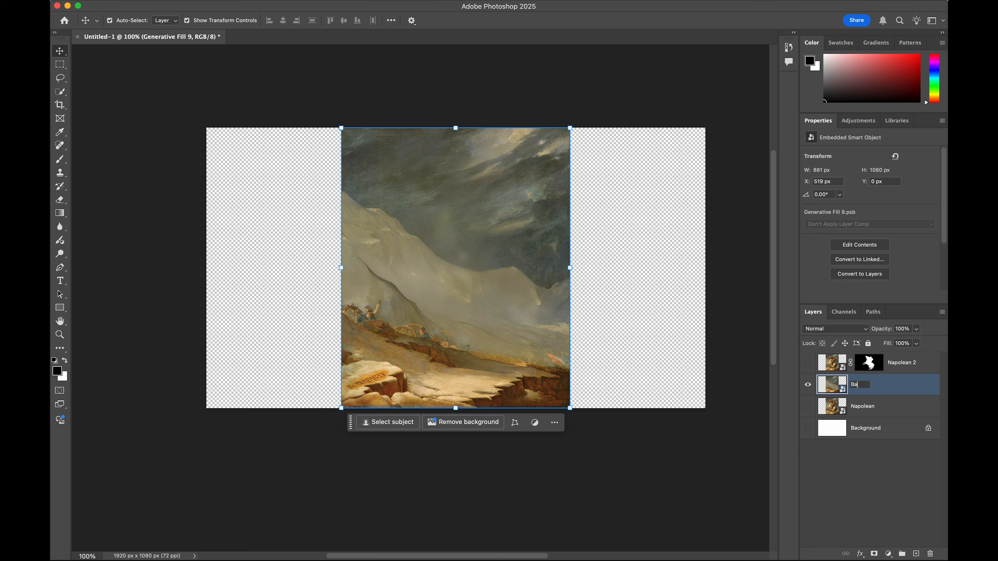
{"action": "type", "text": "ckground"}
{"action": "key", "text": "Return"}
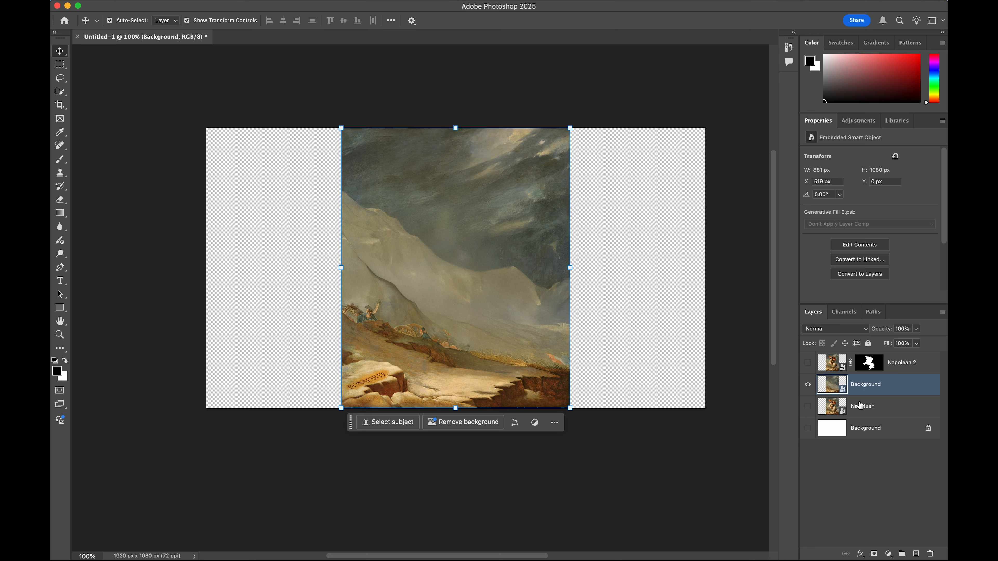
Show the Napolean 2 layer over the filled background and examine the cutout edges from the cape to the hooves.
{"action": "left_click", "coordinate": [809, 365]}
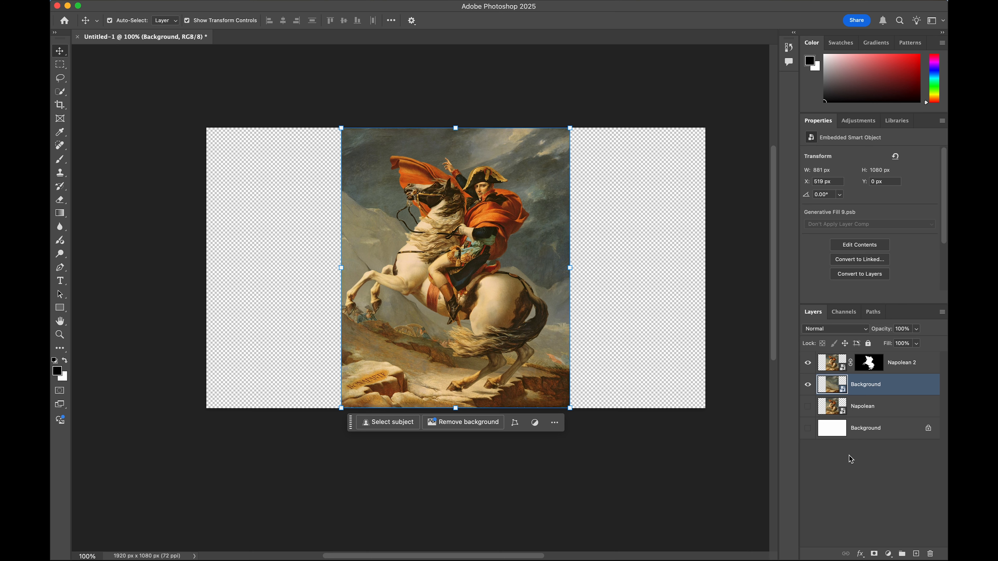
{"action": "key", "text": "super+plus"}
{"action": "scroll", "coordinate": [605, 317], "scroll_direction": "up", "scroll_amount": 3}
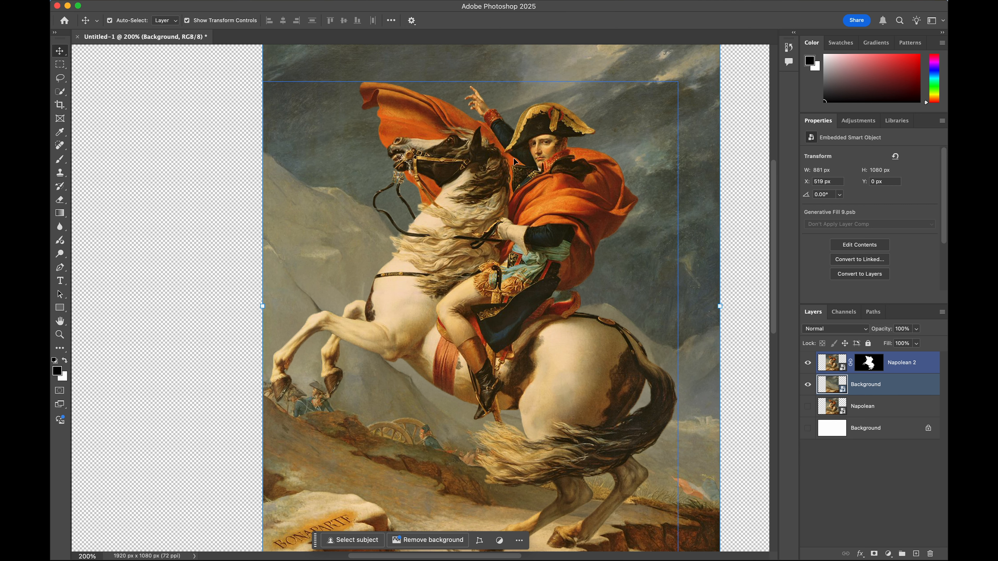
{"action": "scroll", "coordinate": [540, 306], "scroll_direction": "down", "scroll_amount": 5}
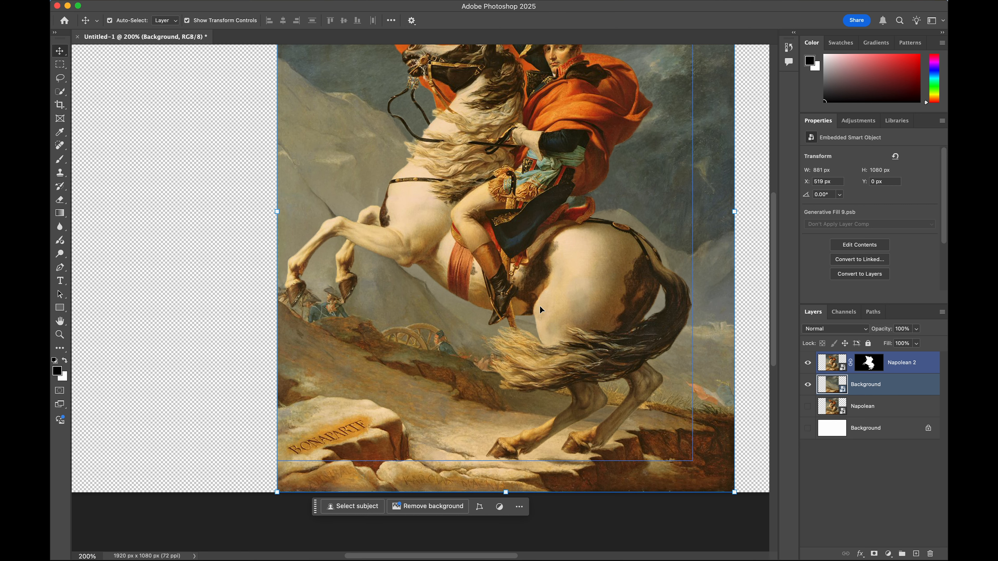
{"action": "scroll", "coordinate": [540, 306], "scroll_direction": "up", "scroll_amount": 6}
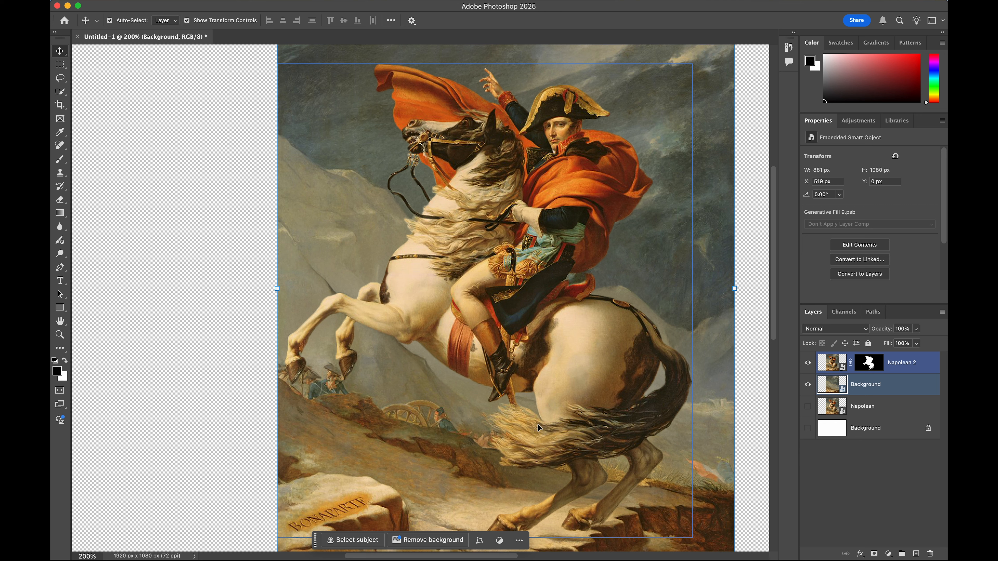
Duplicate the Napolean 2 layer as Napolean 3 and convert the copy to a Smart Object.
{"action": "left_click", "coordinate": [900, 368]}
{"action": "right_click", "coordinate": [900, 368]}
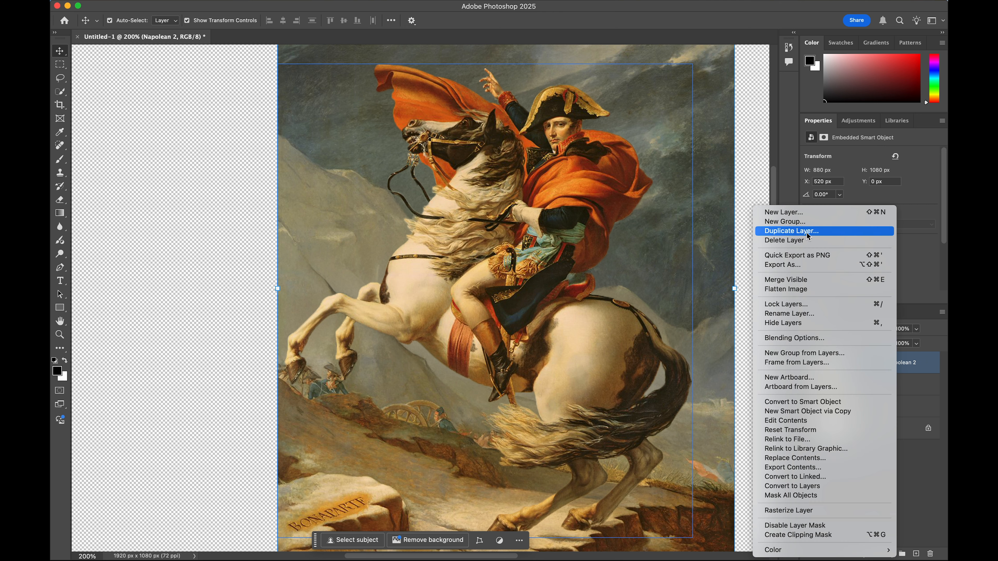
{"action": "left_click", "coordinate": [790, 231]}
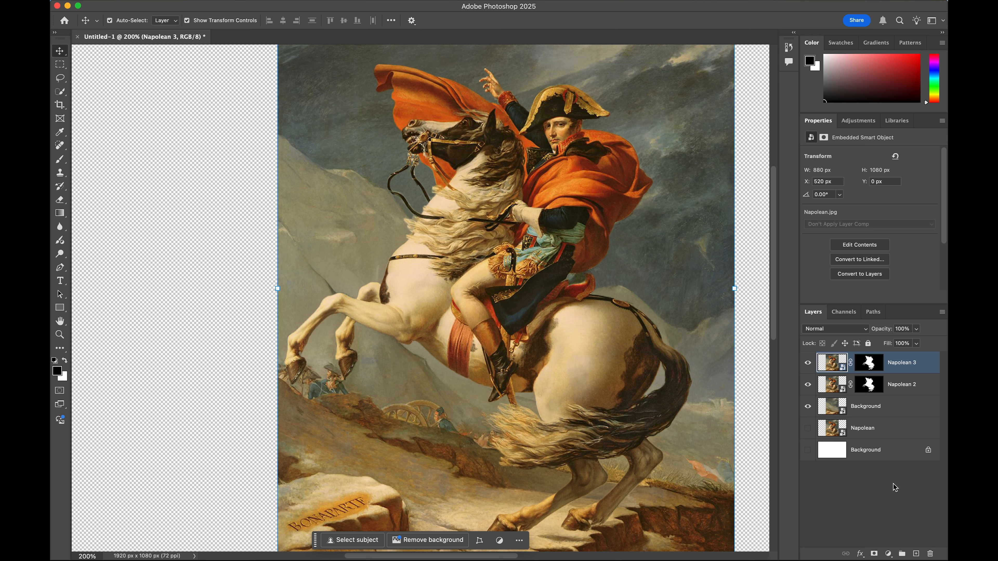
{"action": "right_click", "coordinate": [904, 365]}
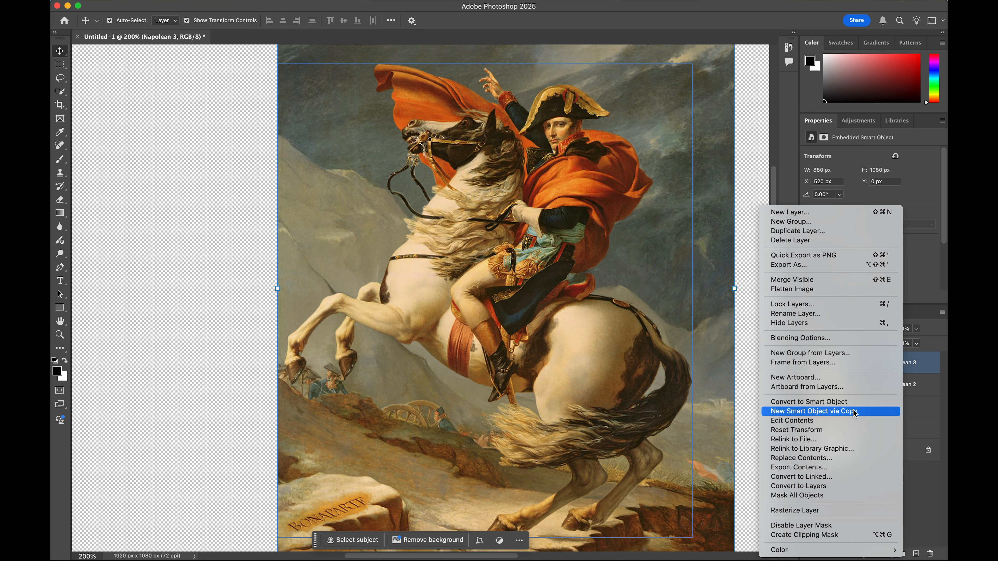
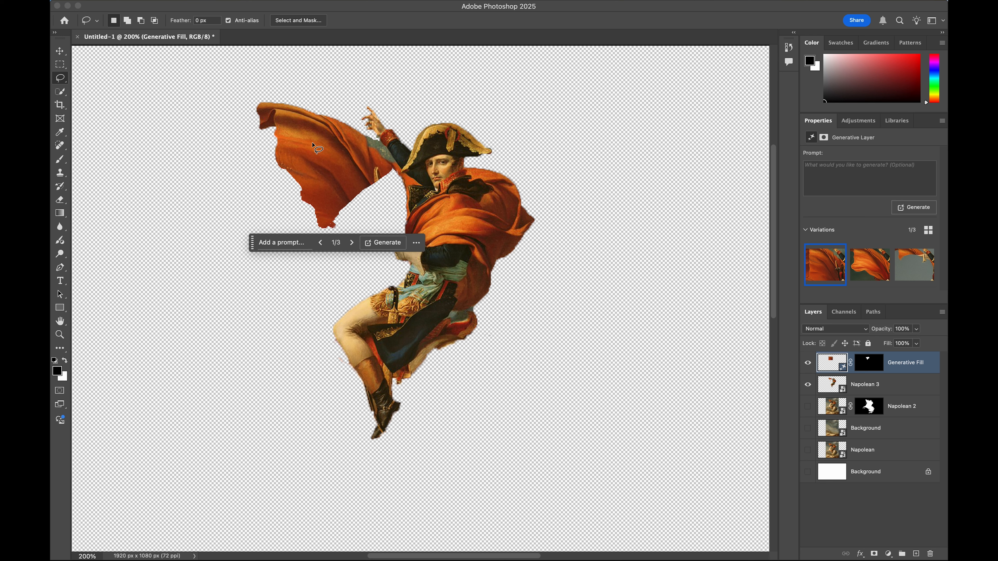
Lasso the gap between the flying cape and the rider's chest and fill it with Generative Fill using an empty prompt.
{"action": "mouse_move", "coordinate": [367, 179]}
{"action": "left_mouse_down"}
{"action": "mouse_move", "coordinate": [373, 169]}
{"action": "mouse_move", "coordinate": [407, 184]}
{"action": "mouse_move", "coordinate": [409, 195]}
{"action": "mouse_move", "coordinate": [378, 197]}
{"action": "mouse_move", "coordinate": [368, 179]}
{"action": "left_mouse_up"}
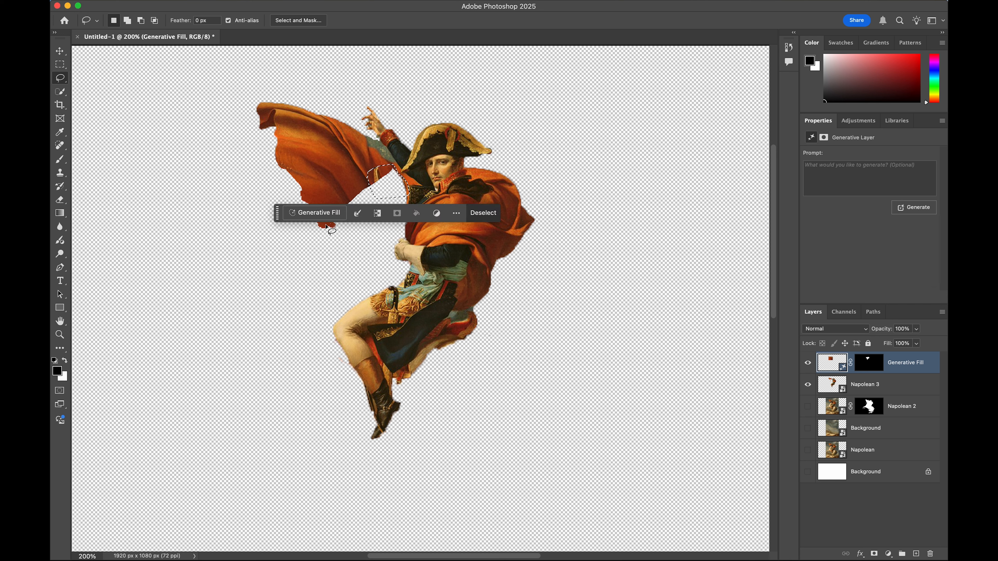
{"action": "left_click", "coordinate": [316, 212]}
{"action": "left_click", "coordinate": [501, 212]}
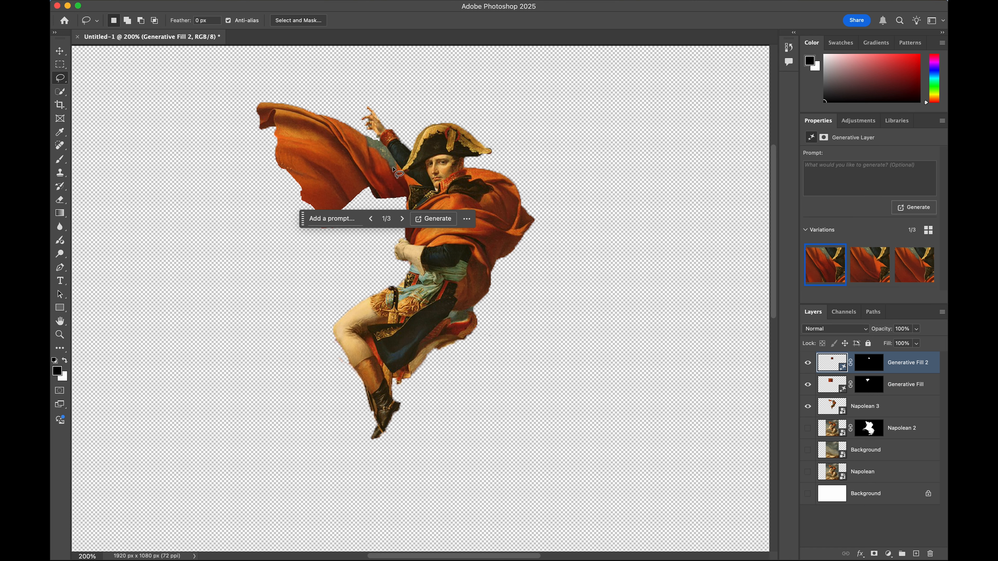
Convert the Napolean 3, Generative Fill and Generative Fill 2 layers into one Smart Object.
{"action": "left_click", "coordinate": [889, 409]}
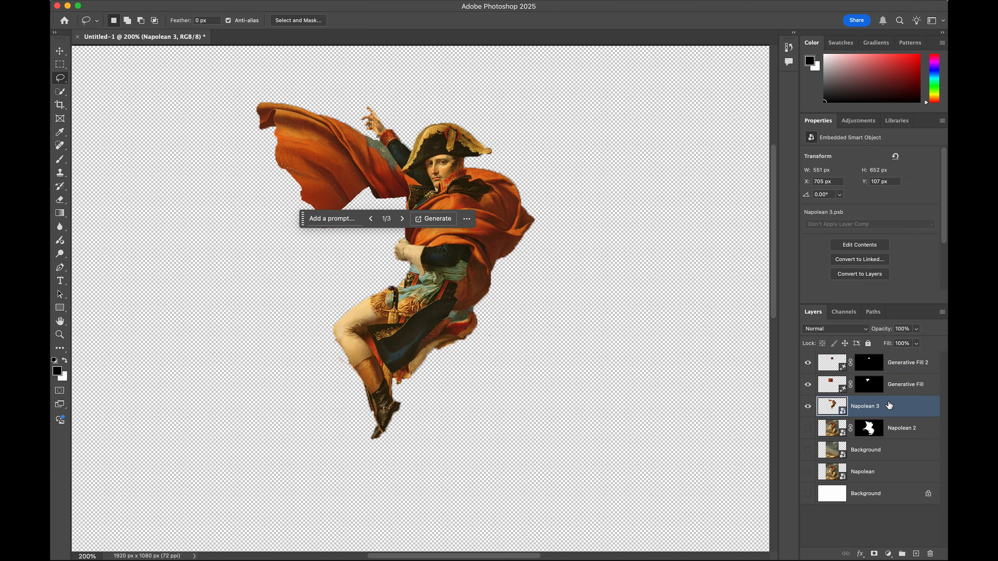
{"action": "left_click", "coordinate": [905, 367], "text": "shift"}
{"action": "right_click", "coordinate": [905, 367]}
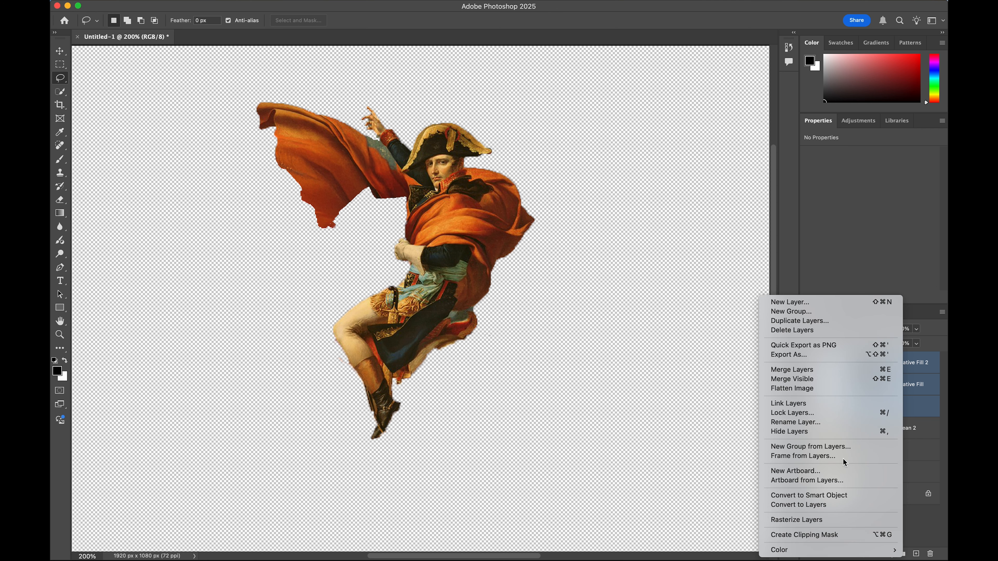
{"action": "left_click", "coordinate": [836, 496]}
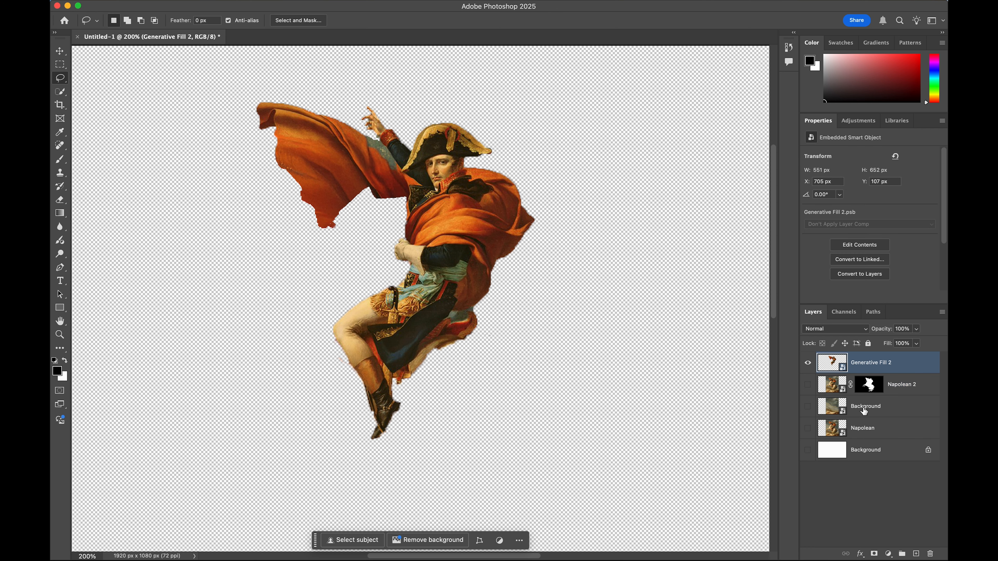
Quick-select the grey-green strip between the flying cape and the raised arm and hide it with an inverted layer mask.
{"action": "left_click", "coordinate": [60, 92]}
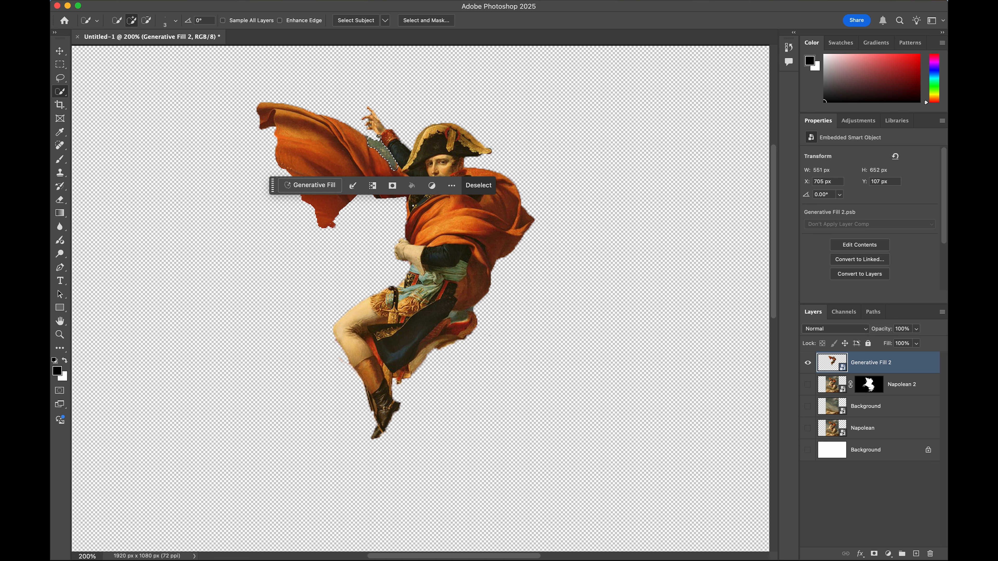
{"action": "left_click", "coordinate": [393, 187]}
{"action": "left_click", "coordinate": [873, 367]}
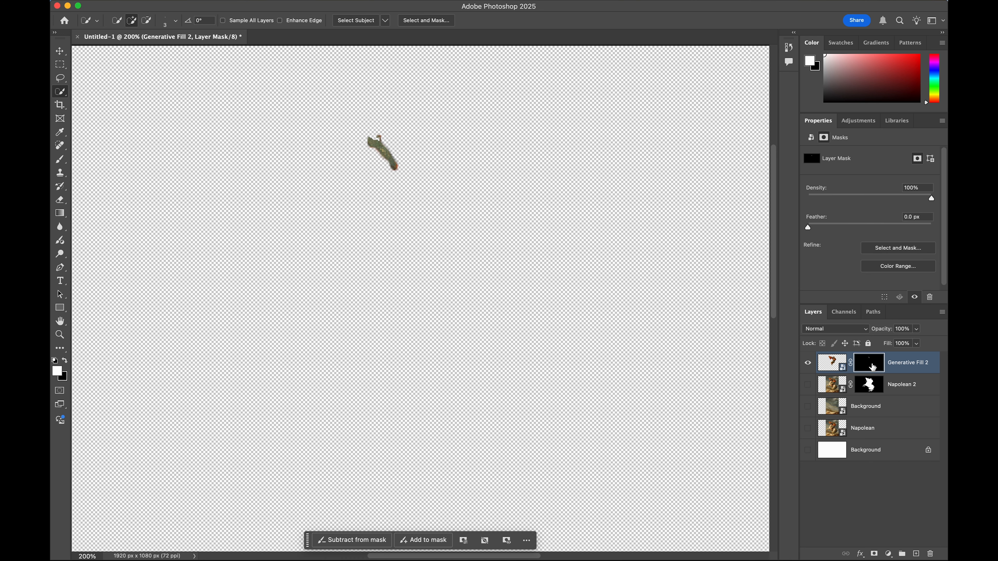
{"action": "left_click", "coordinate": [899, 281]}
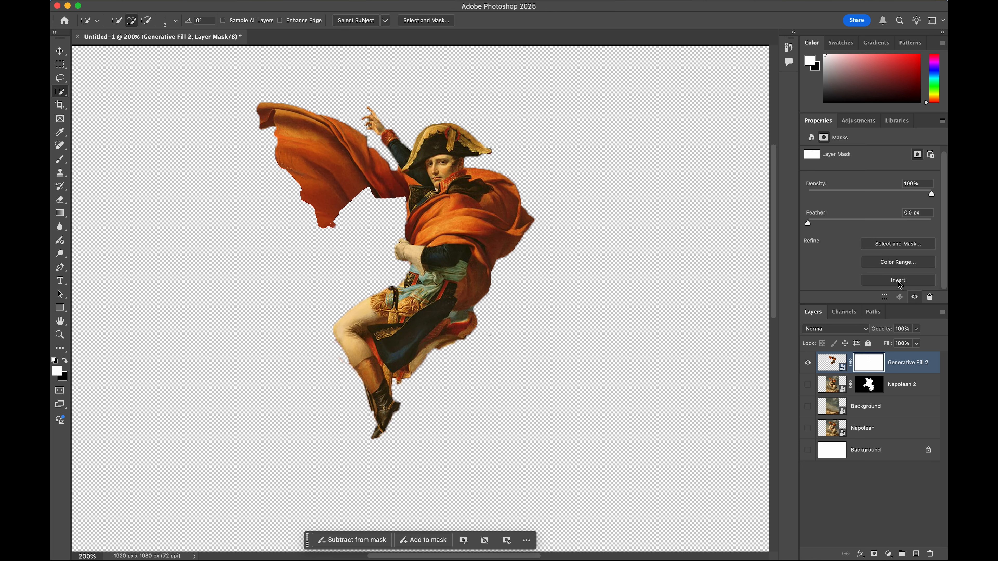
Convert the masked Generative Fill 2 layer to a Smart Object and name it Napolean 2.
{"action": "left_click", "coordinate": [912, 387], "text": "shift"}
{"action": "right_click", "coordinate": [912, 389]}
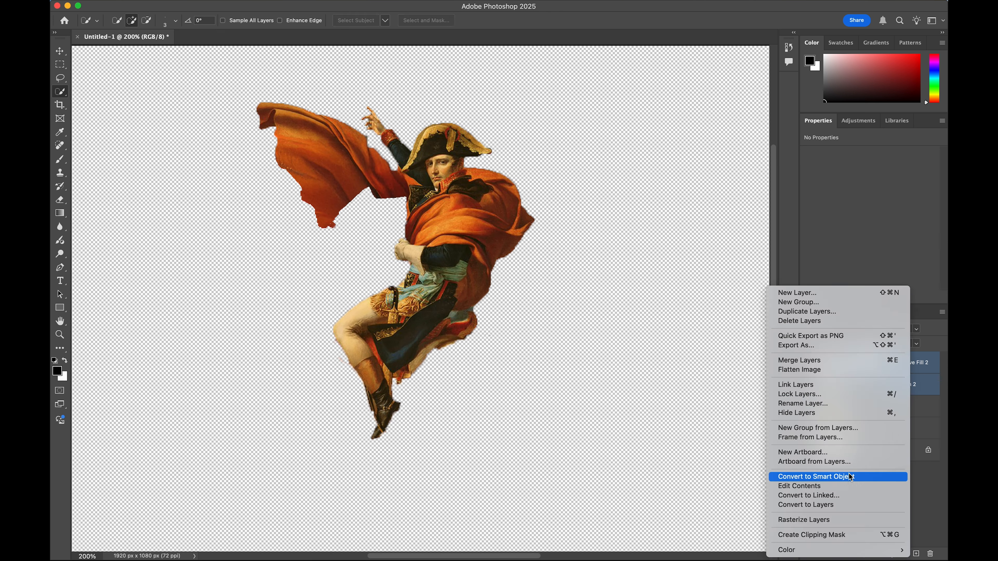
{"action": "left_click", "coordinate": [818, 354]}
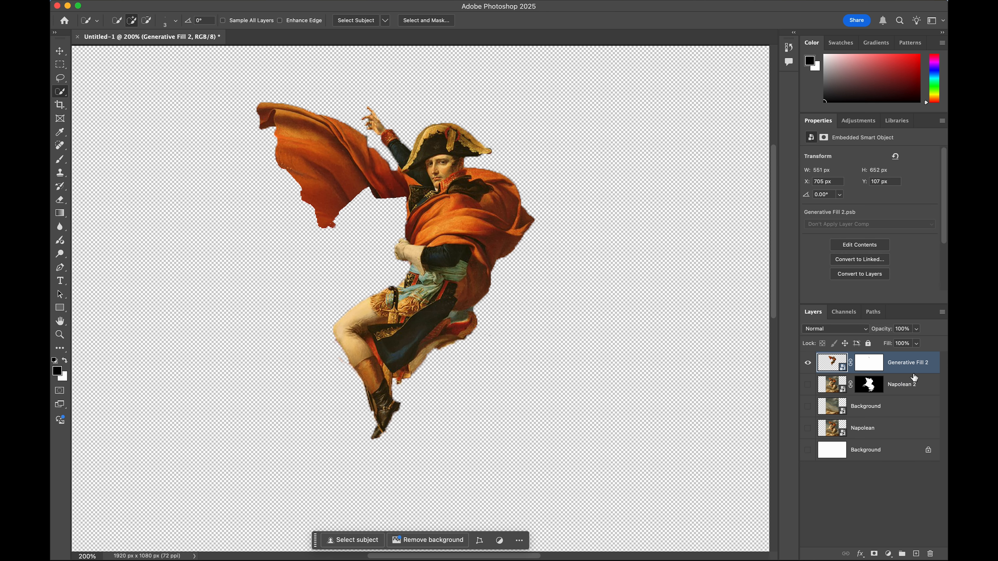
{"action": "right_click", "coordinate": [906, 369]}
{"action": "left_click", "coordinate": [830, 402]}
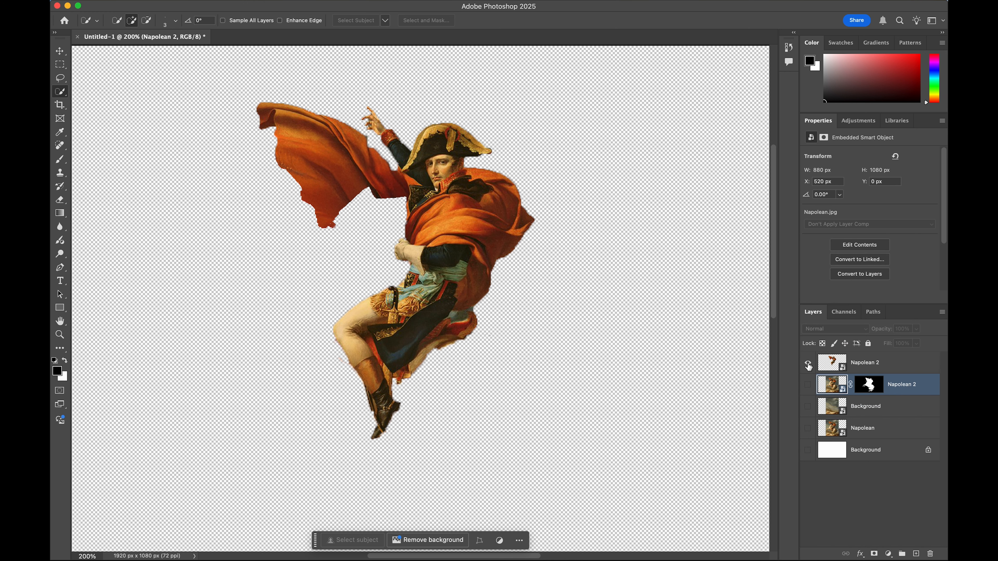
Hide the rider-only layer, show the horse-and-rider cutout, and quick-select the rider's hat, torso and cloak on it.
{"action": "left_click", "coordinate": [808, 367]}
{"action": "left_click", "coordinate": [808, 385]}
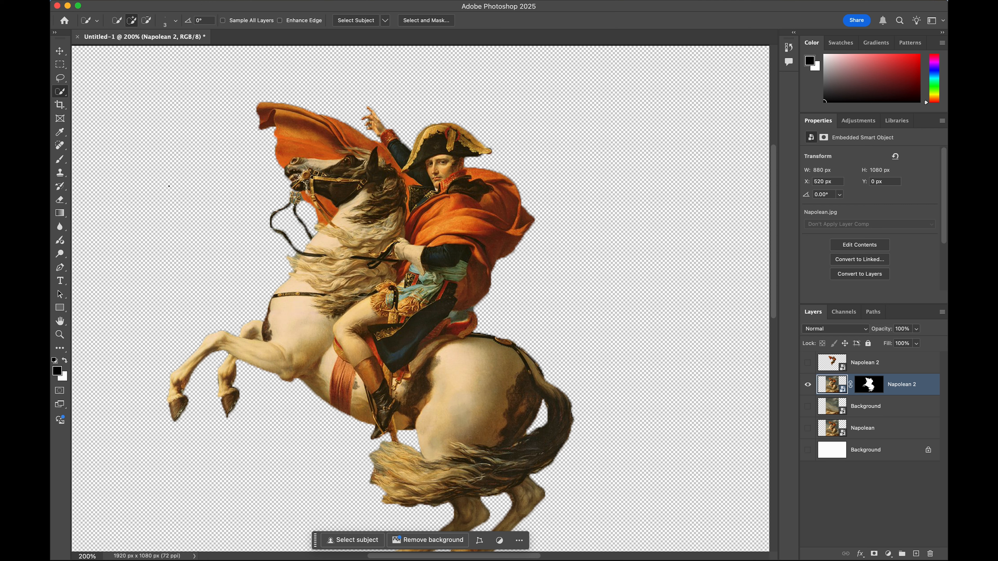
{"action": "left_click_drag", "start_coordinate": [424, 204], "coordinate": [452, 291]}
{"action": "left_click", "coordinate": [448, 340], "text": "alt"}
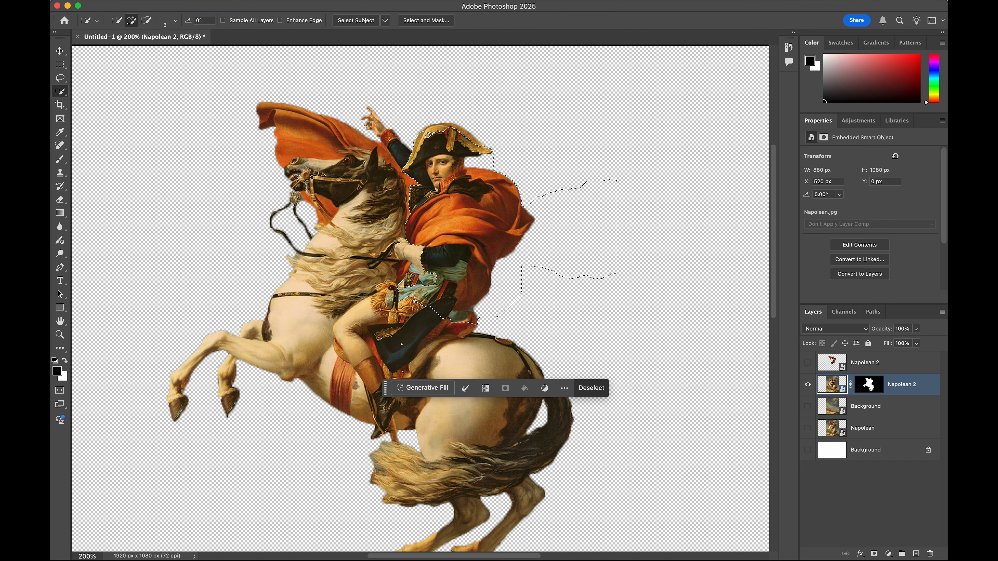
{"action": "scroll", "coordinate": [267, 165], "scroll_direction": "up", "scroll_amount": 3}
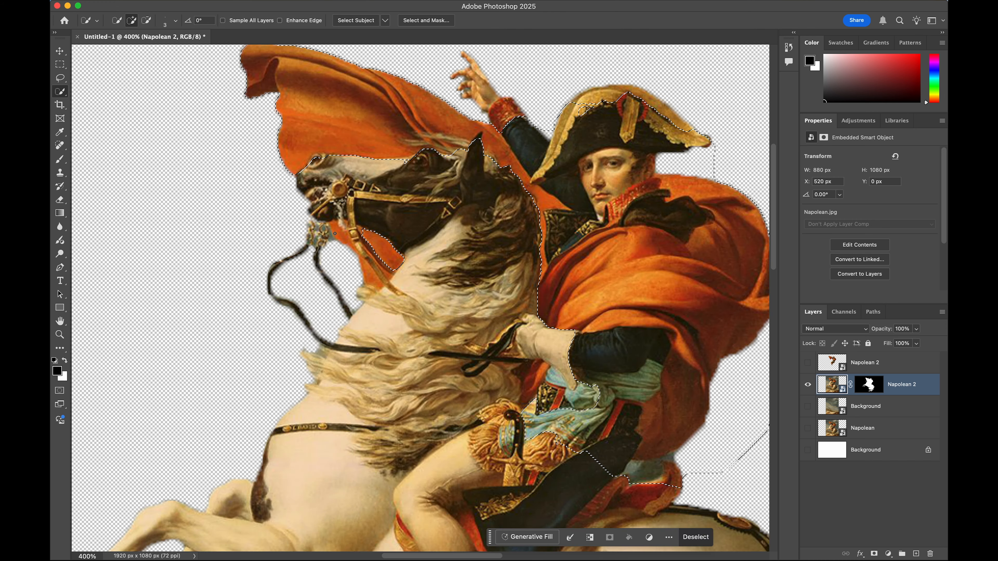
Extend the selection over the flying cape and raised arm and refine it around the horse's head and the rider's hand.
{"action": "left_click_drag", "start_coordinate": [322, 102], "coordinate": [378, 286]}
{"action": "scroll", "coordinate": [412, 252], "scroll_direction": "up", "scroll_amount": 3}
{"action": "left_click_drag", "start_coordinate": [477, 201], "coordinate": [475, 227]}
{"action": "scroll", "coordinate": [479, 255], "scroll_direction": "down", "scroll_amount": 3}
{"action": "scroll", "coordinate": [478, 254], "scroll_direction": "right", "scroll_amount": 2}
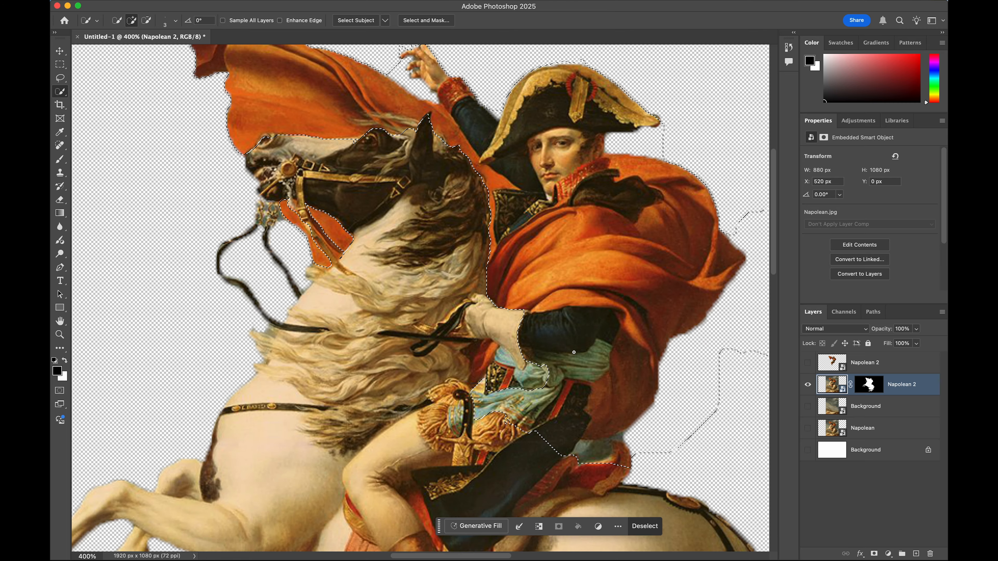
{"action": "left_click_drag", "start_coordinate": [499, 327], "coordinate": [487, 354]}
{"action": "key", "text": "super+minus"}
{"action": "key", "text": "super+minus"}
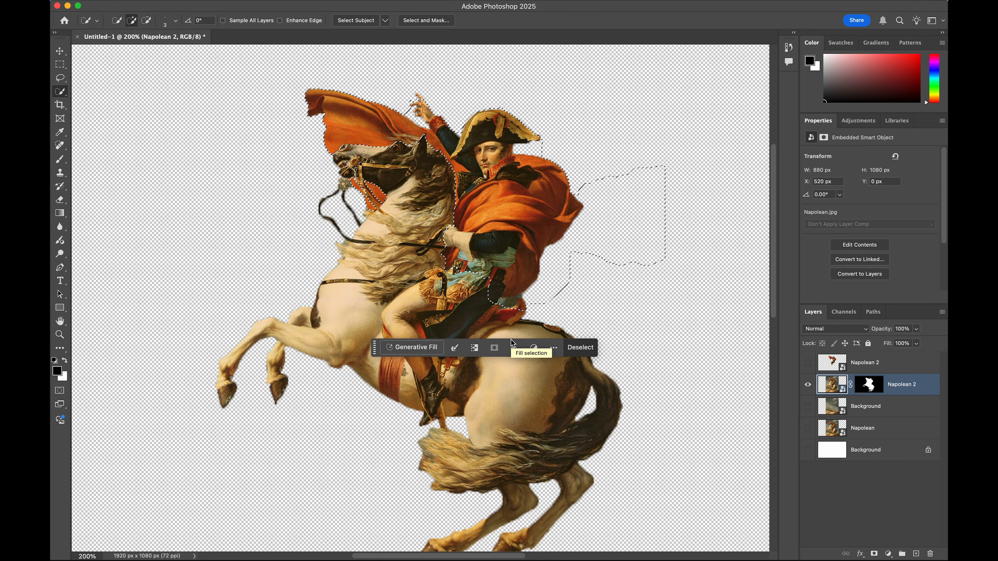
{"action": "right_click", "coordinate": [905, 384]}
{"action": "left_click", "coordinate": [873, 383]}
{"action": "key", "text": "super+z"}
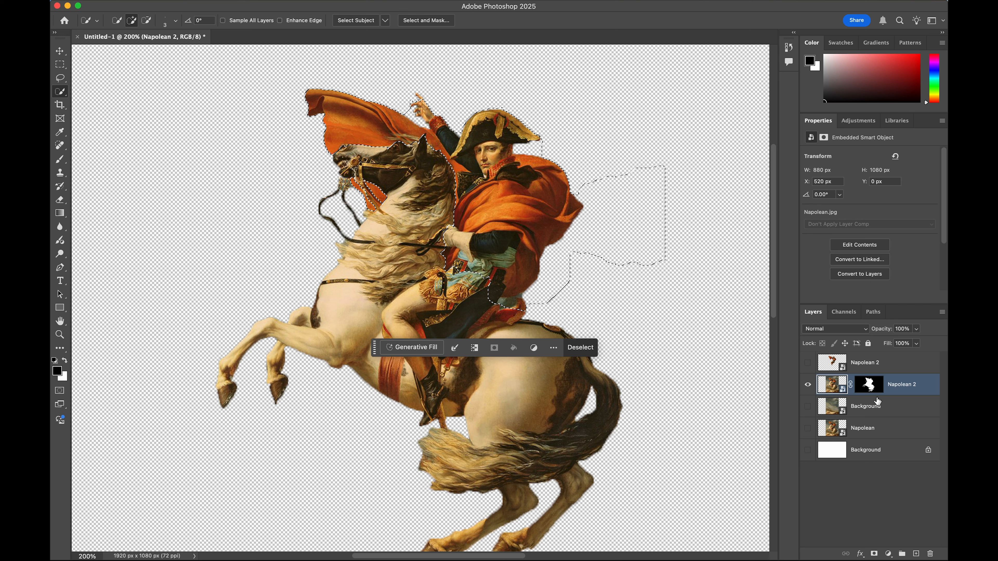
Convert the horse-and-rider cutout to a Smart Object and hide the selected rider area with an inverted layer mask.
{"action": "right_click", "coordinate": [899, 387]}
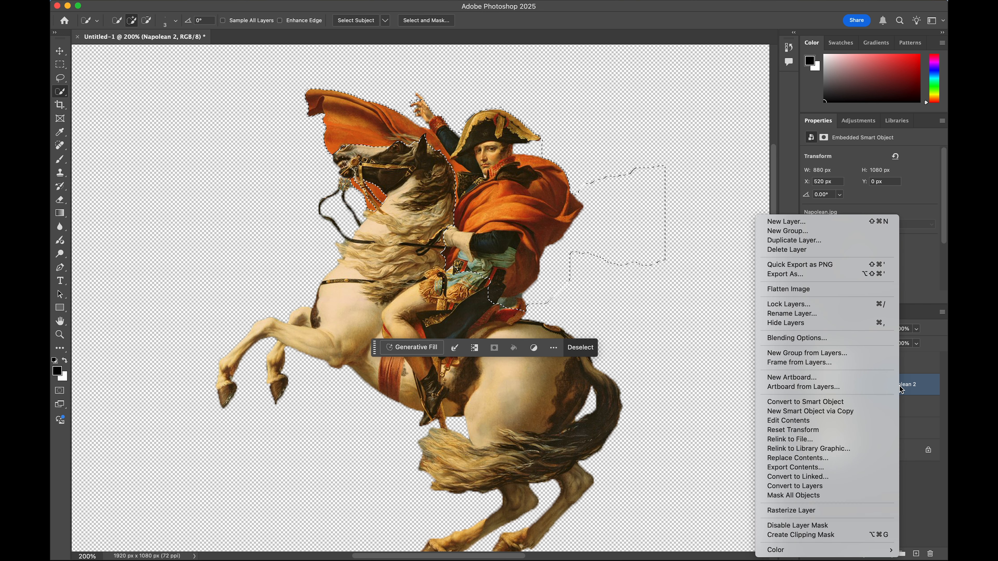
{"action": "left_click", "coordinate": [848, 402]}
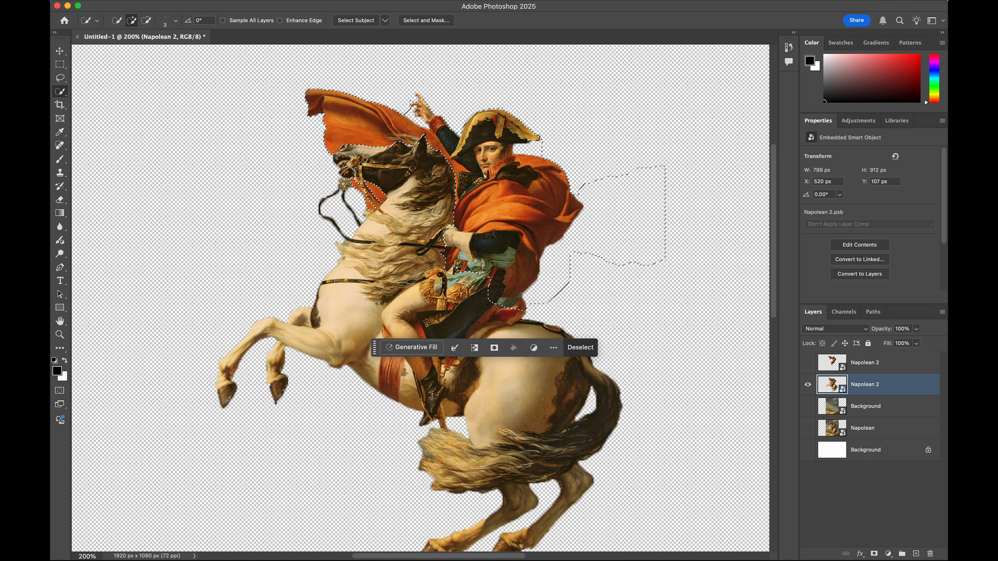
{"action": "left_click", "coordinate": [496, 350]}
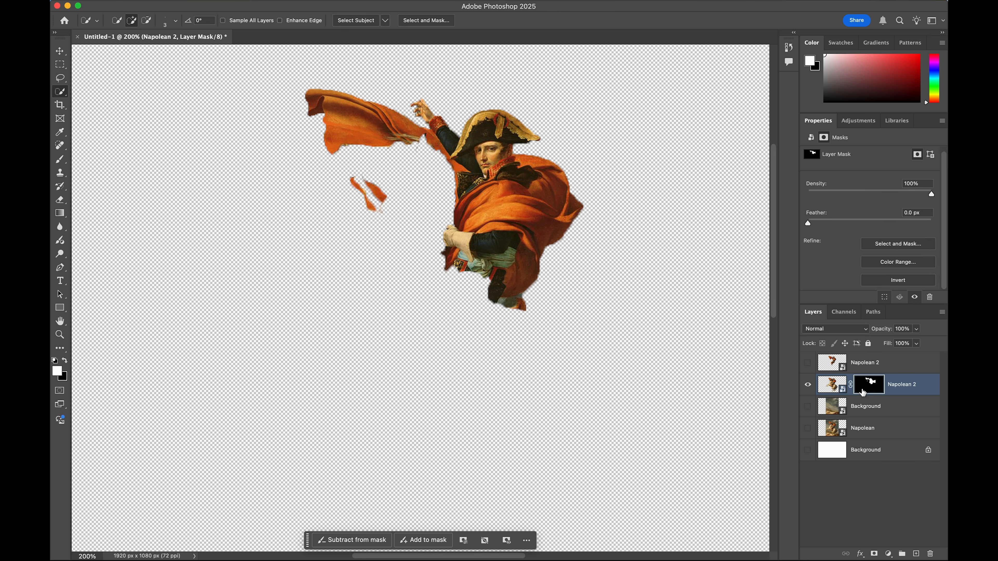
{"action": "left_click", "coordinate": [902, 280]}
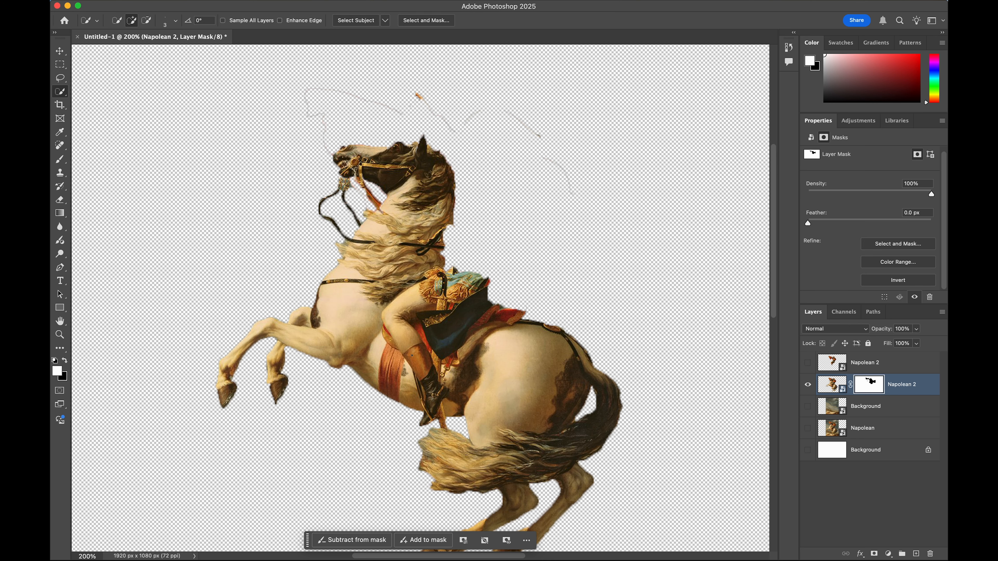
Erase the thin leftover outlines of the cape, hand and hat around the horse on the layer mask.
{"action": "scroll", "coordinate": [587, 278], "scroll_direction": "up", "scroll_amount": 3}
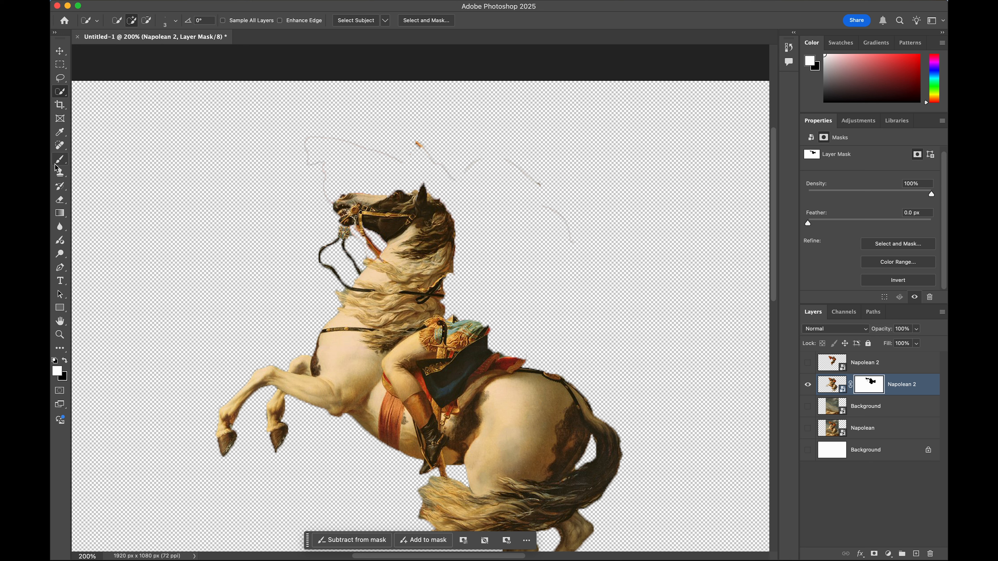
{"action": "left_click", "coordinate": [60, 201]}
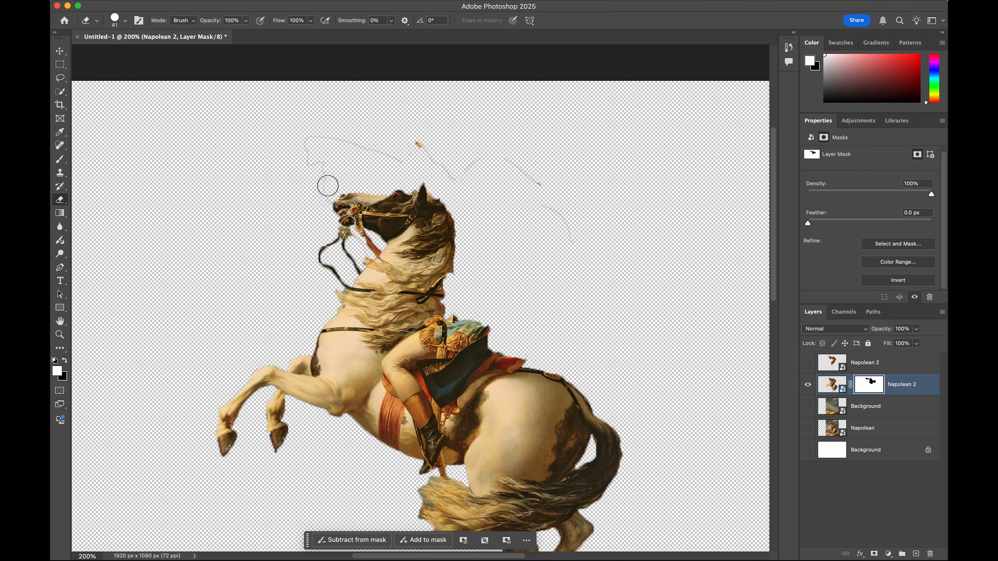
{"action": "mouse_move", "coordinate": [311, 141]}
{"action": "left_mouse_down"}
{"action": "mouse_move", "coordinate": [393, 159]}
{"action": "mouse_move", "coordinate": [453, 142]}
{"action": "mouse_move", "coordinate": [415, 138]}
{"action": "mouse_move", "coordinate": [452, 173]}
{"action": "mouse_move", "coordinate": [520, 159]}
{"action": "mouse_move", "coordinate": [575, 245]}
{"action": "left_mouse_up"}
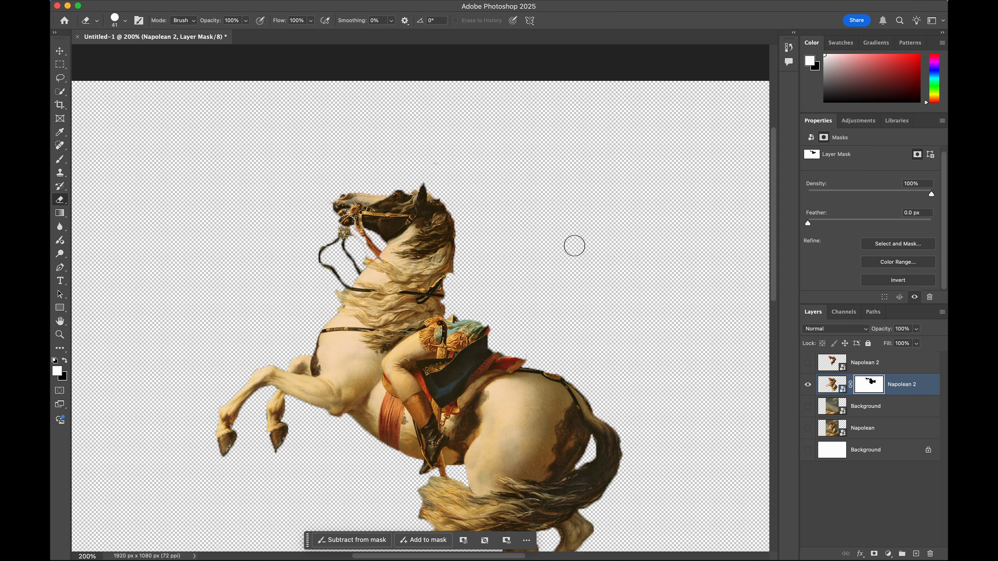
{"action": "scroll", "coordinate": [569, 219], "scroll_direction": "down", "scroll_amount": 3}
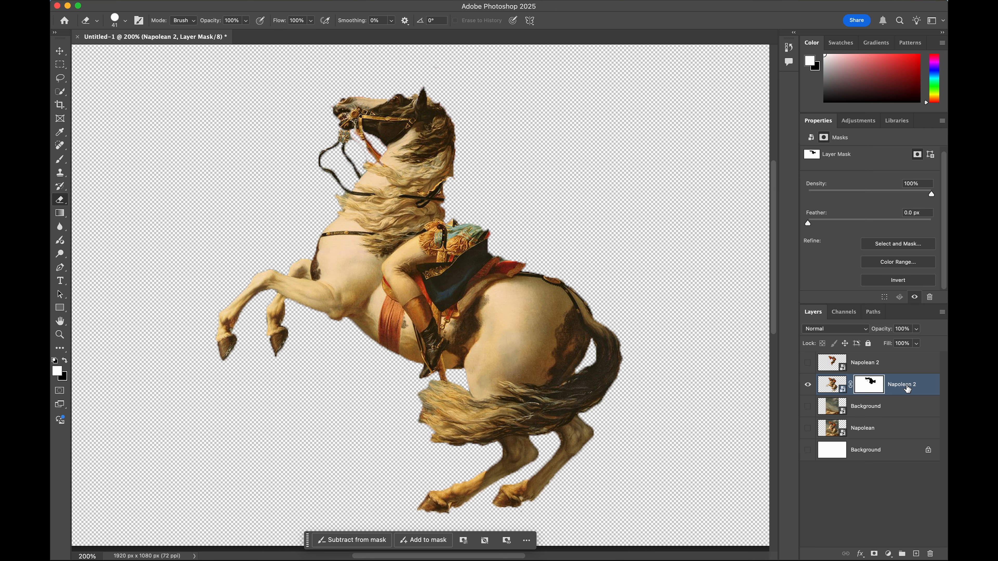
Convert the masked horse cutout to a Smart Object named Horse and show the Background and Napolean 2 layers with it.
{"action": "right_click", "coordinate": [908, 389]}
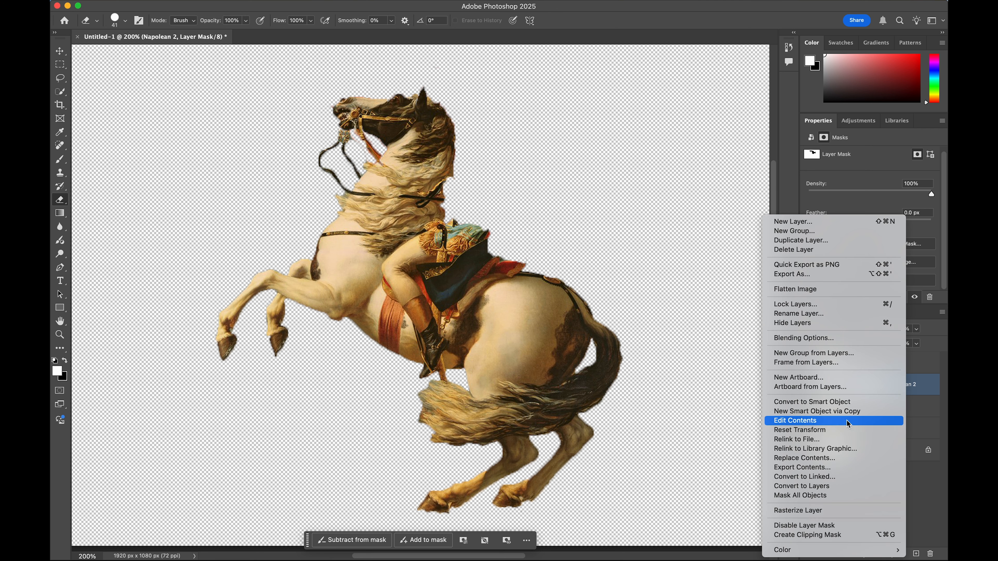
{"action": "left_click", "coordinate": [843, 403]}
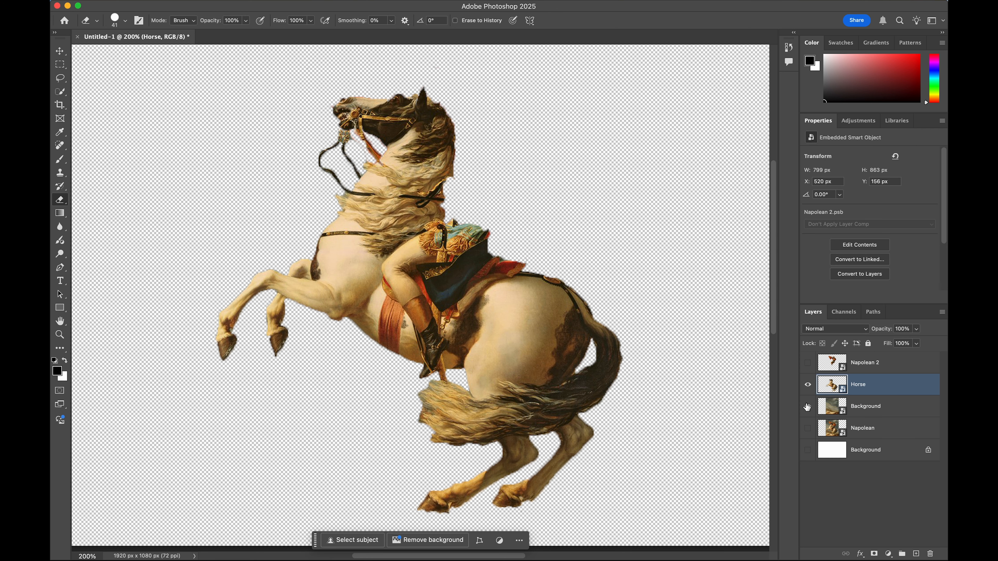
{"action": "left_click", "coordinate": [807, 408]}
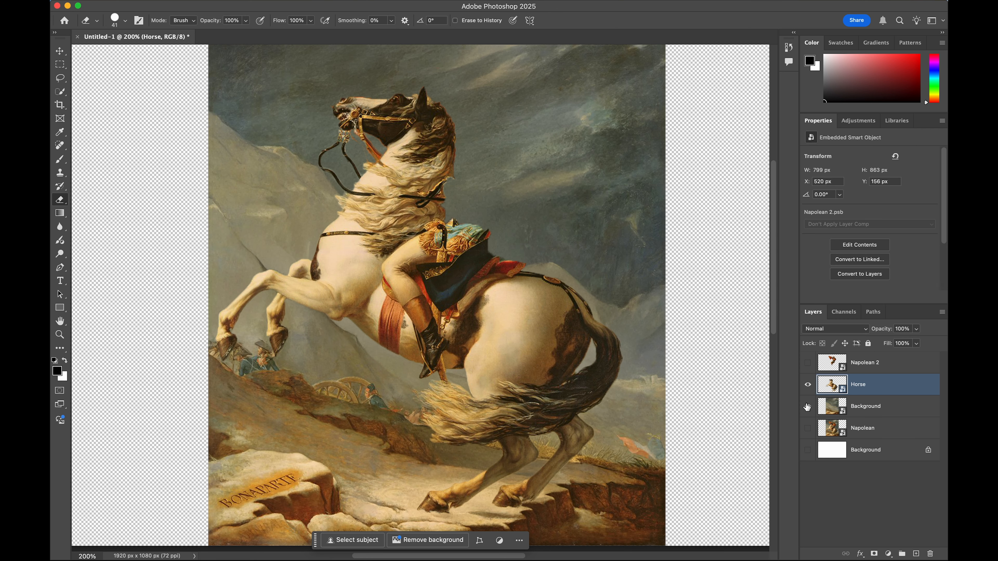
{"action": "left_click", "coordinate": [808, 363]}
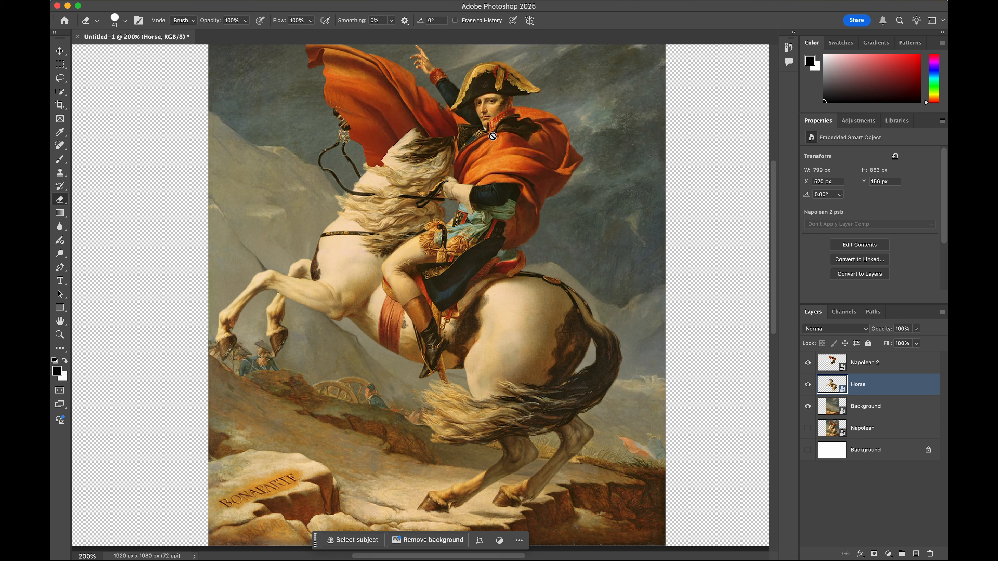
Move the Napolean 2 layer below the Horse layer so the horse's head sits in front of the cape.
{"action": "left_click", "coordinate": [59, 49]}
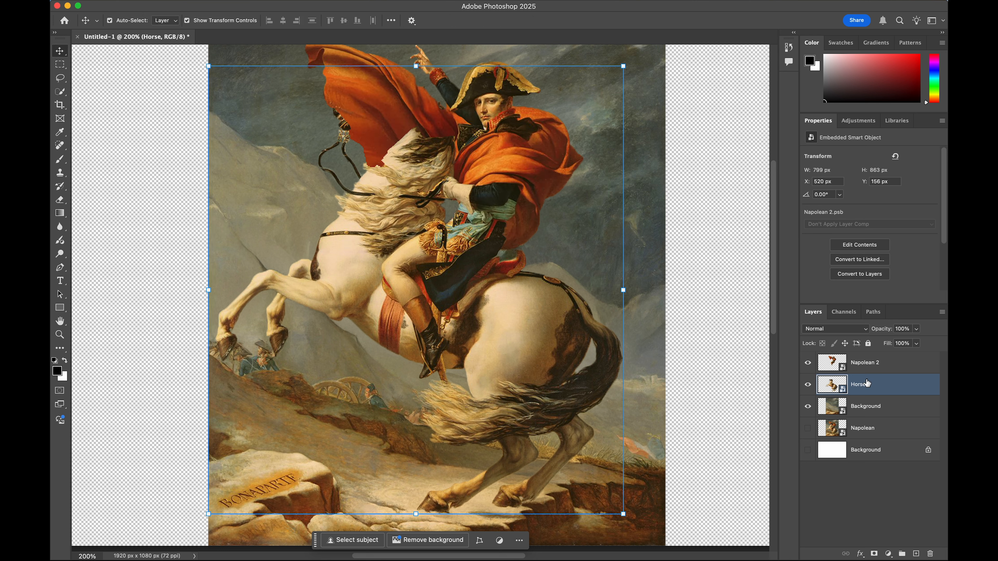
{"action": "left_click", "coordinate": [865, 363]}
{"action": "left_click", "coordinate": [921, 414], "text": "super"}
{"action": "left_click_drag", "start_coordinate": [908, 368], "coordinate": [909, 395]}
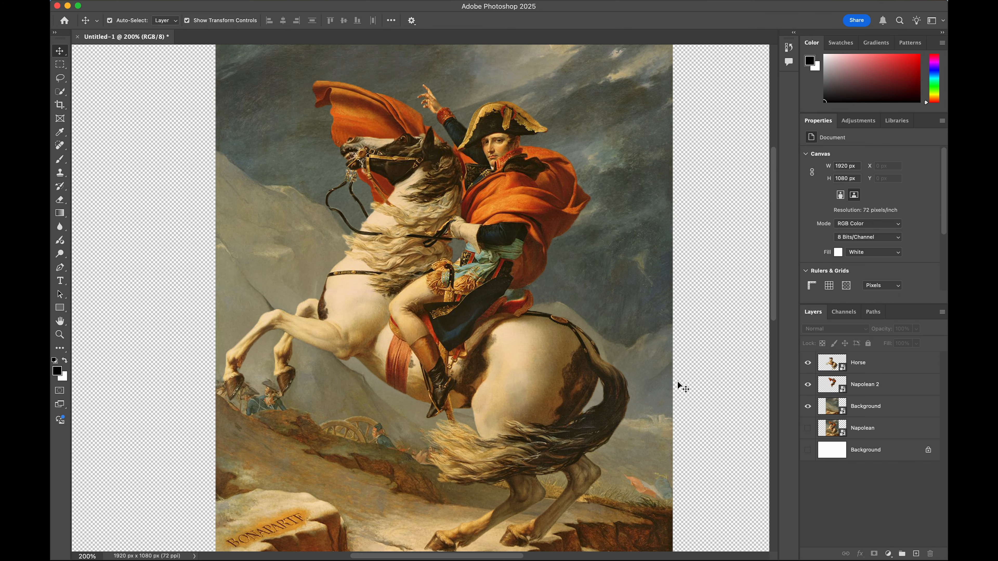
Toggle the Napolean 2 and Horse layers off and on to examine how the separated layers fit together.
{"action": "left_click", "coordinate": [665, 357]}
{"action": "scroll", "coordinate": [665, 357], "scroll_direction": "down", "scroll_amount": 2}
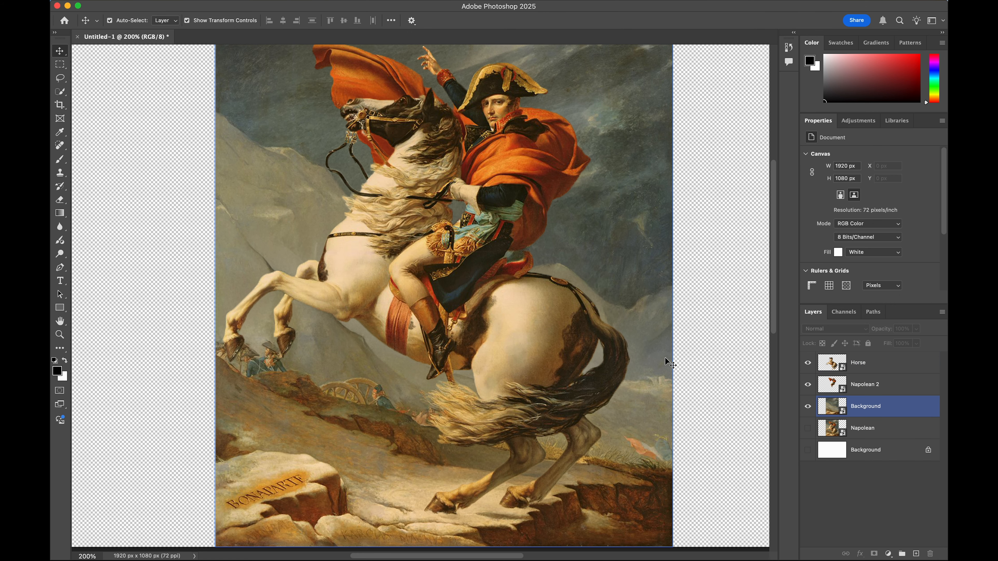
{"action": "key", "text": "super+minus"}
{"action": "left_click", "coordinate": [809, 389]}
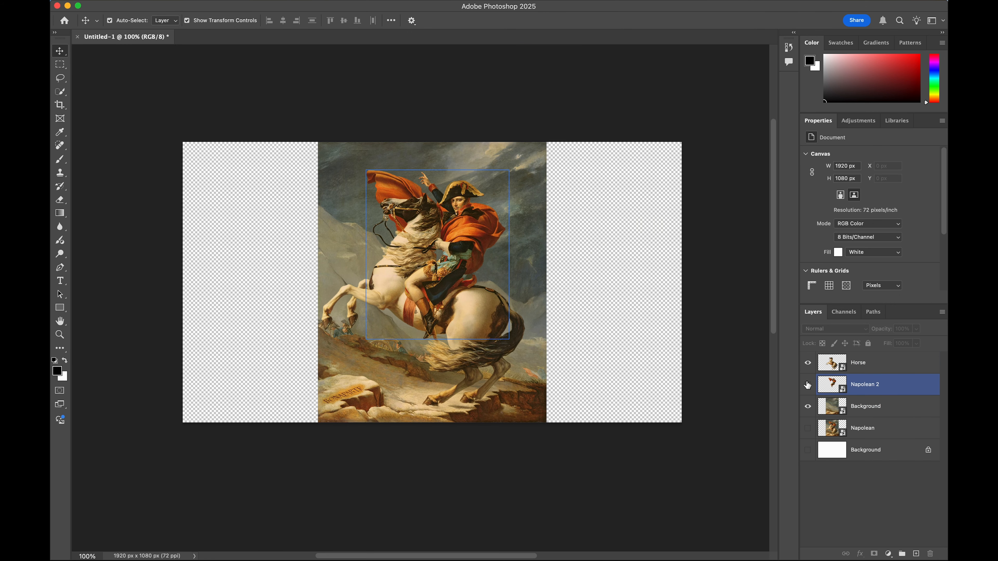
{"action": "left_click", "coordinate": [808, 385]}
{"action": "left_click", "coordinate": [808, 385]}
{"action": "left_click", "coordinate": [808, 363]}
{"action": "left_click", "coordinate": [809, 363]}
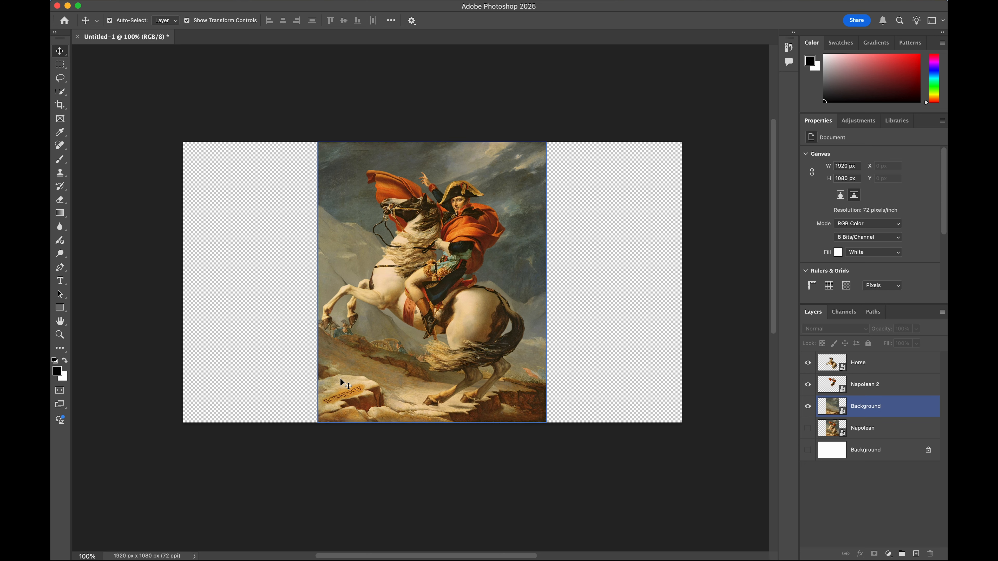
Scale the Horse, Napolean 2, Background and Napolean layers together to 90.30% and centre them on the canvas.
{"action": "left_click", "coordinate": [863, 436]}
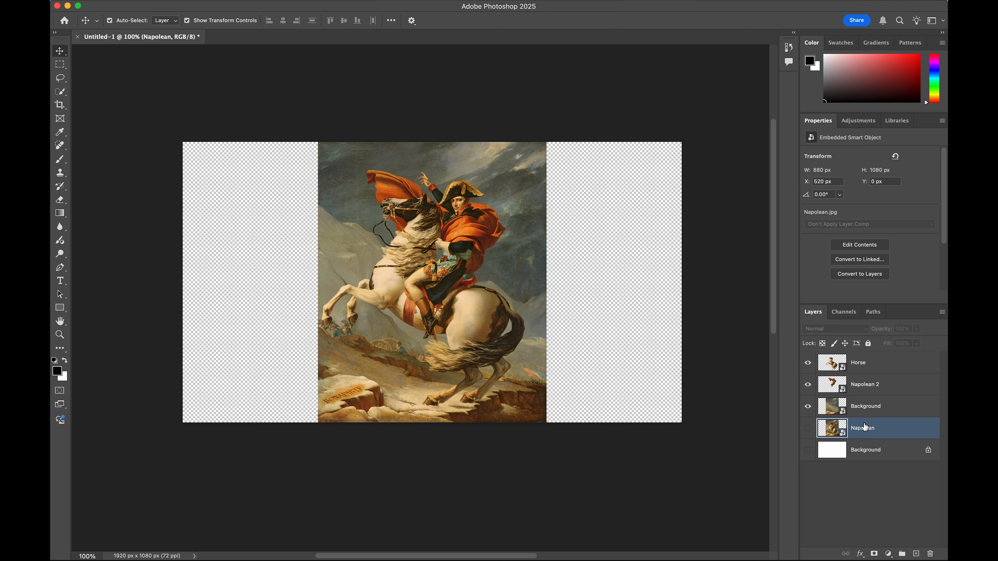
{"action": "left_click", "coordinate": [861, 363], "text": "shift"}
{"action": "left_click", "coordinate": [162, 1]}
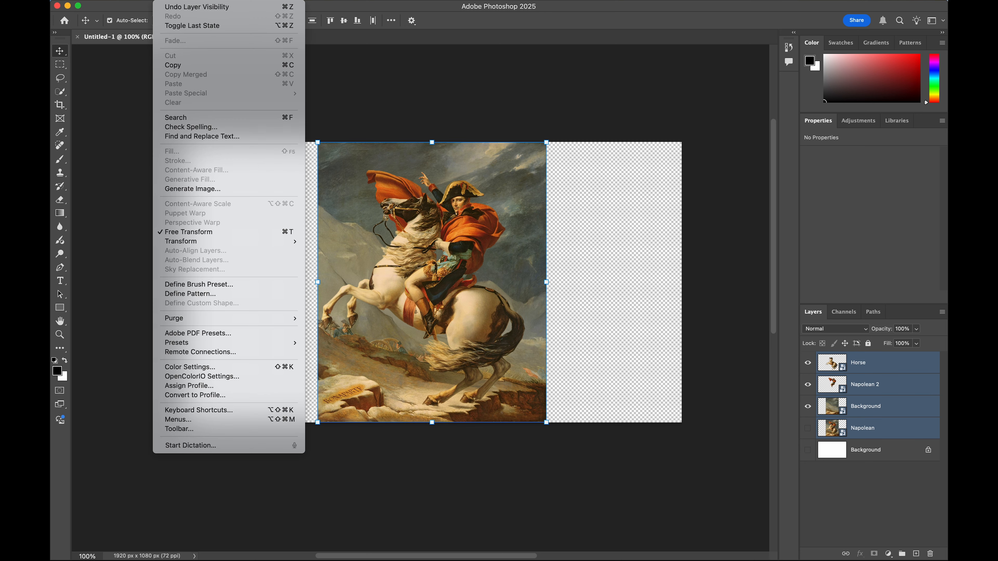
{"action": "mouse_move", "coordinate": [205, 243]}
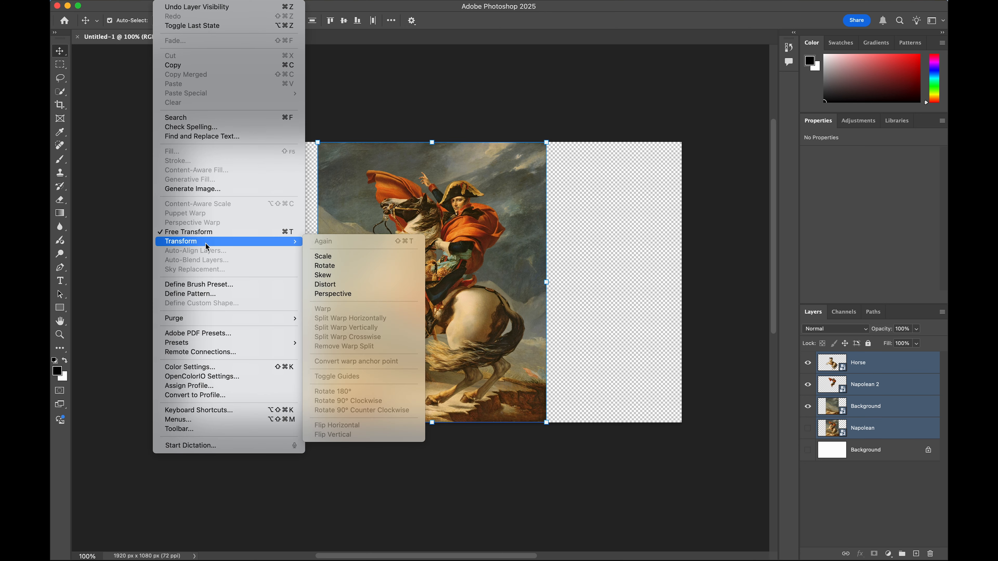
{"action": "left_click", "coordinate": [337, 256]}
{"action": "left_click_drag", "start_coordinate": [546, 141], "coordinate": [518, 164]}
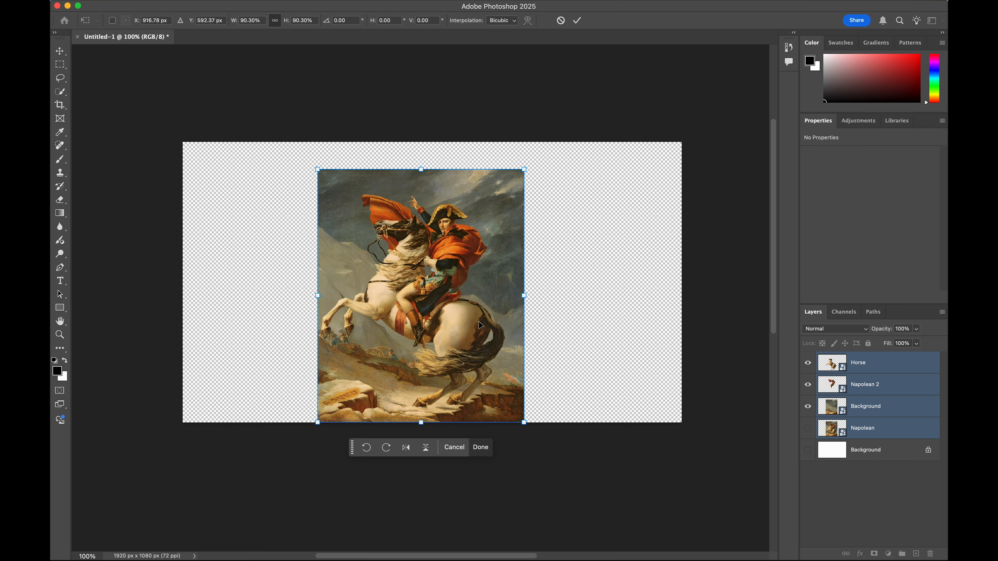
{"action": "mouse_move", "coordinate": [481, 332]}
{"action": "left_mouse_down"}
{"action": "mouse_move", "coordinate": [493, 304]}
{"action": "mouse_move", "coordinate": [492, 319]}
{"action": "left_mouse_up"}
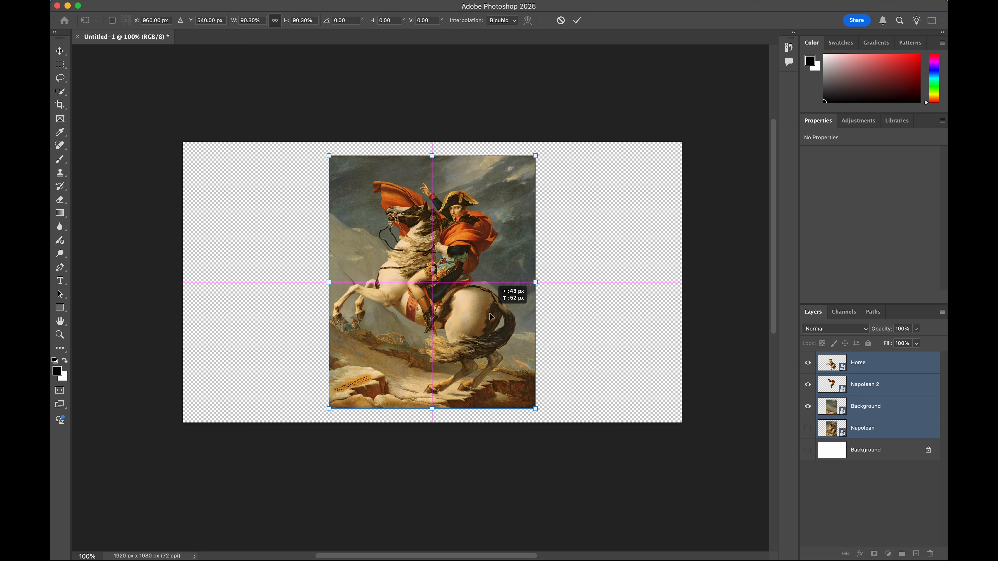
{"action": "key", "text": "Return"}
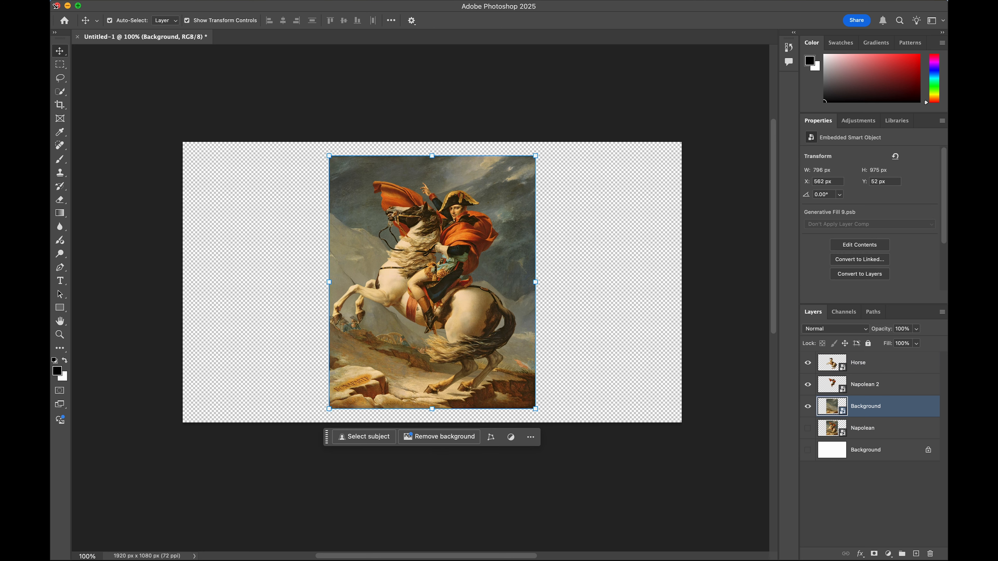
Extend the painting to the canvas's right edge with an unprompted Generative Fill slightly overlapping the Background layer.
{"action": "left_click", "coordinate": [63, 69]}
{"action": "left_click_drag", "start_coordinate": [684, 428], "coordinate": [531, 135]}
{"action": "left_click", "coordinate": [536, 437]}
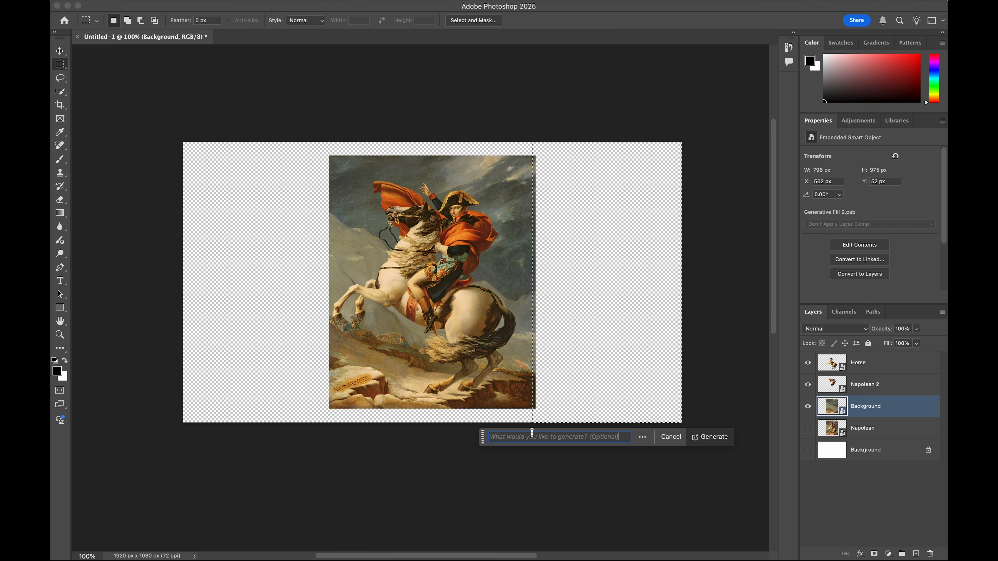
{"action": "left_click", "coordinate": [710, 437]}
Fill the empty left side of the canvas with an unprompted Generative Fill slightly overlapping the painting's edge.
{"action": "left_click_drag", "start_coordinate": [179, 427], "coordinate": [333, 136]}
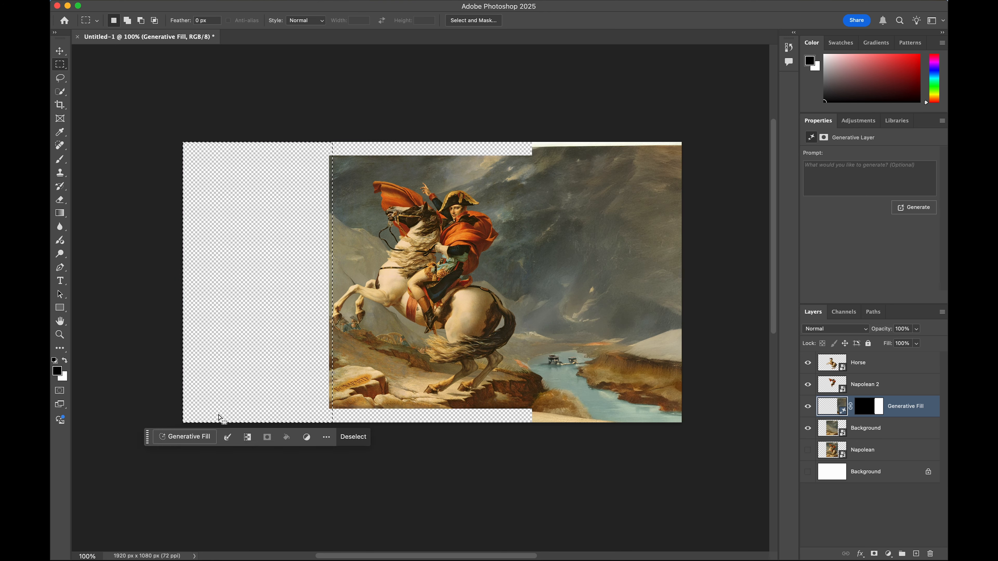
{"action": "left_click", "coordinate": [192, 437]}
{"action": "left_click", "coordinate": [368, 438]}
{"action": "left_click", "coordinate": [275, 437]}
{"action": "left_click", "coordinate": [275, 437]}
Fill the transparent gaps above and below the original painting with two unprompted Generative Fills.
{"action": "left_click_drag", "start_coordinate": [536, 136], "coordinate": [320, 158]}
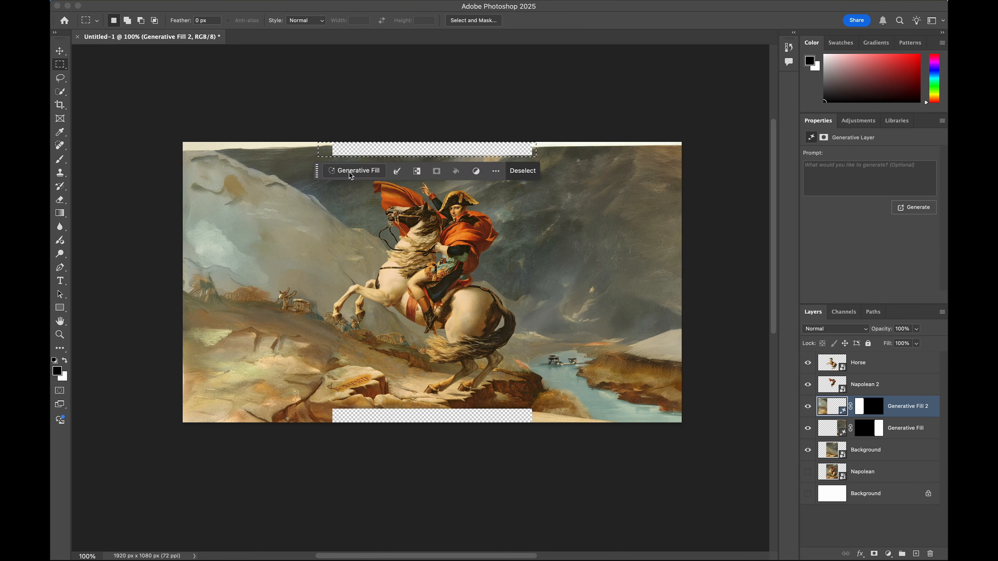
{"action": "left_click", "coordinate": [351, 172]}
{"action": "left_click", "coordinate": [527, 172]}
{"action": "left_click_drag", "start_coordinate": [539, 428], "coordinate": [328, 408]}
{"action": "left_click", "coordinate": [355, 438]}
{"action": "left_click", "coordinate": [539, 437]}
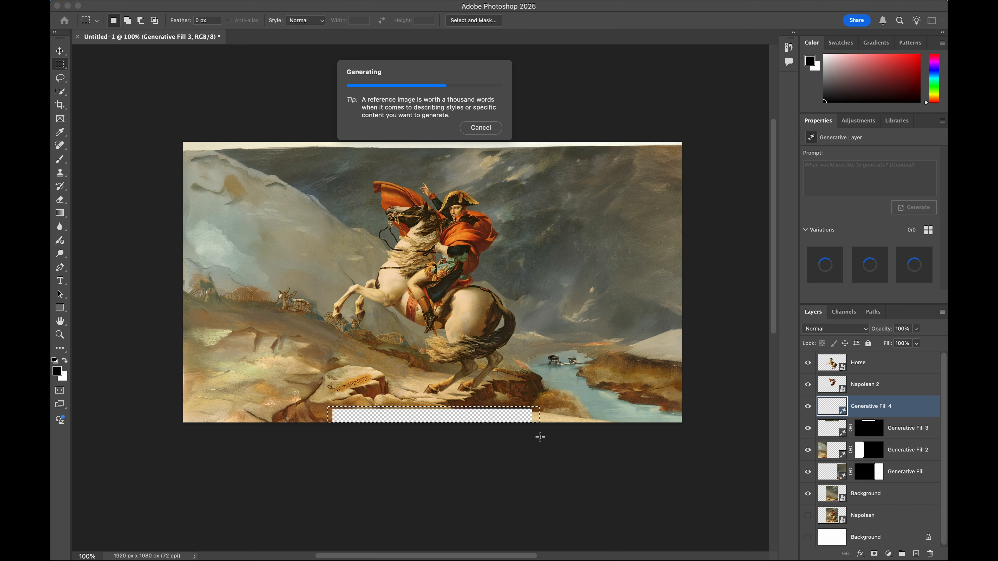
Replace the pale strip along the canvas's full upper edge with an unprompted Generative Fill.
{"action": "left_click_drag", "start_coordinate": [694, 151], "coordinate": [179, 136]}
{"action": "left_click", "coordinate": [356, 164]}
{"action": "left_click", "coordinate": [538, 163]}
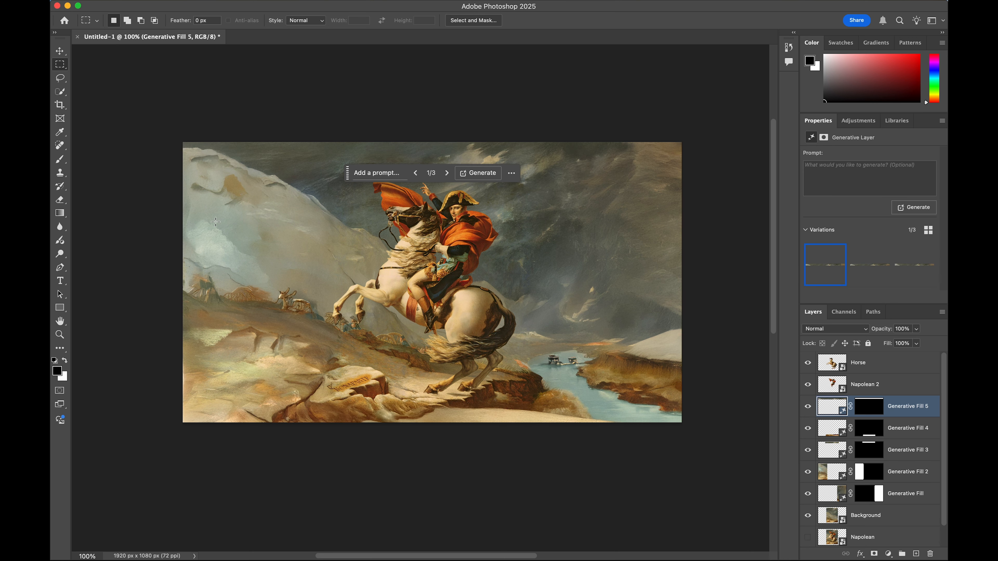
Remove the stray details on the left hillside and the small structures by the river with lassoed Generative Fills, and clear the selection.
{"action": "key", "text": "l"}
{"action": "left_click_drag", "start_coordinate": [277, 293], "coordinate": [279, 295]}
{"action": "left_click", "coordinate": [398, 333]}
{"action": "left_click", "coordinate": [340, 336]}
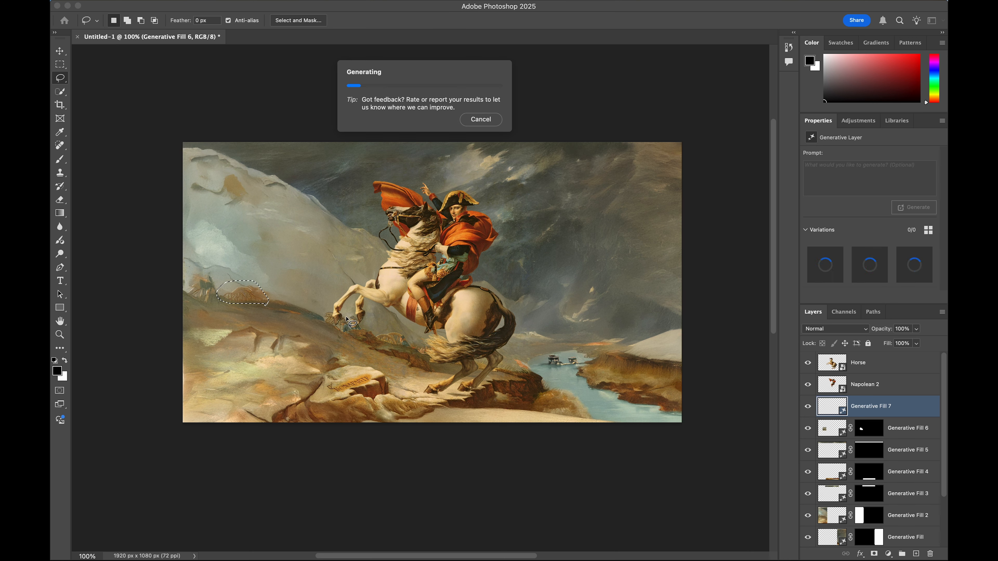
{"action": "left_click_drag", "start_coordinate": [546, 356], "coordinate": [548, 363]}
{"action": "left_click", "coordinate": [661, 387]}
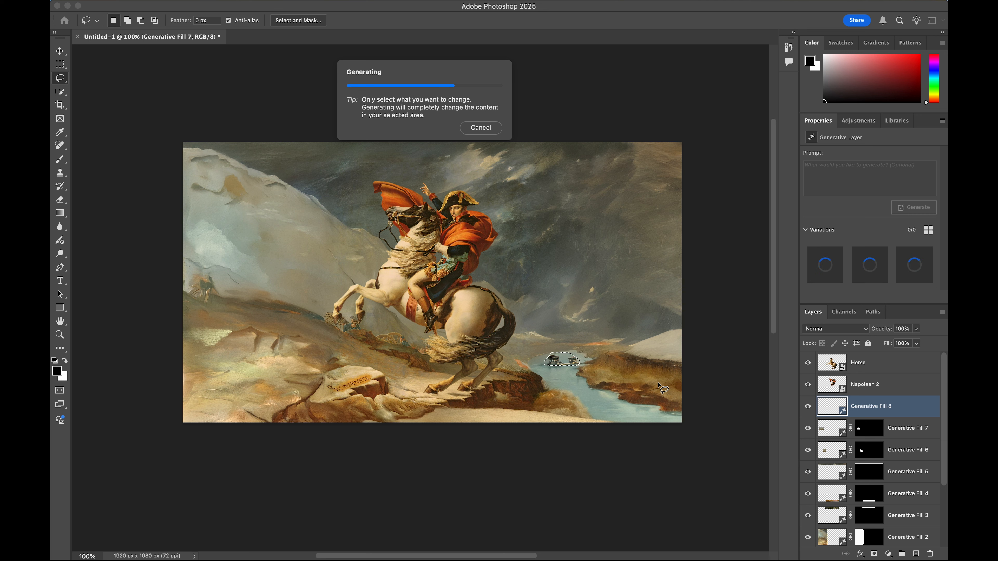
{"action": "key", "text": "ctrl+d"}
{"action": "key", "text": "v"}
{"action": "left_click", "coordinate": [535, 453]}
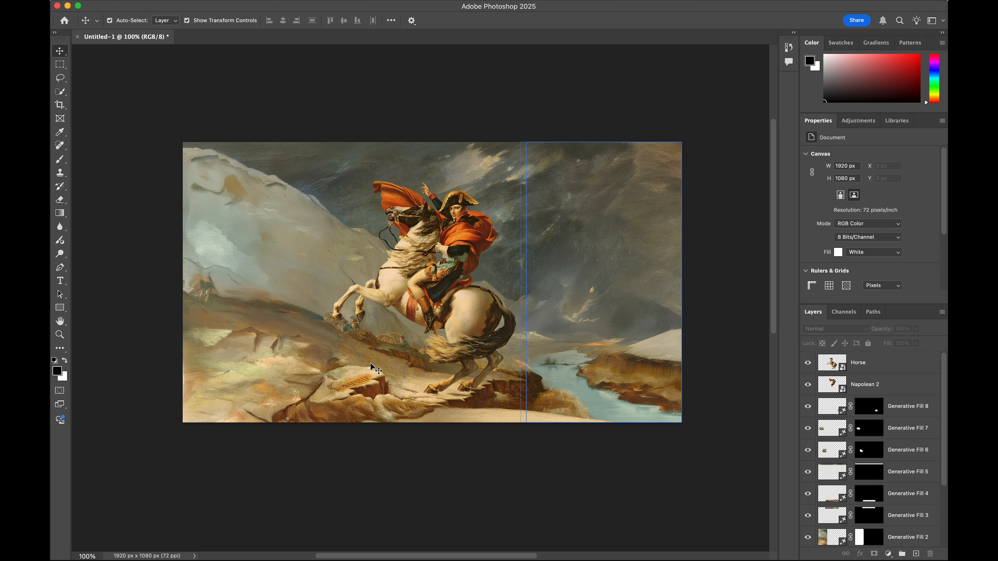
{"action": "left_click", "coordinate": [474, 346]}
{"action": "left_click", "coordinate": [248, 370]}
{"action": "left_click", "coordinate": [521, 473]}
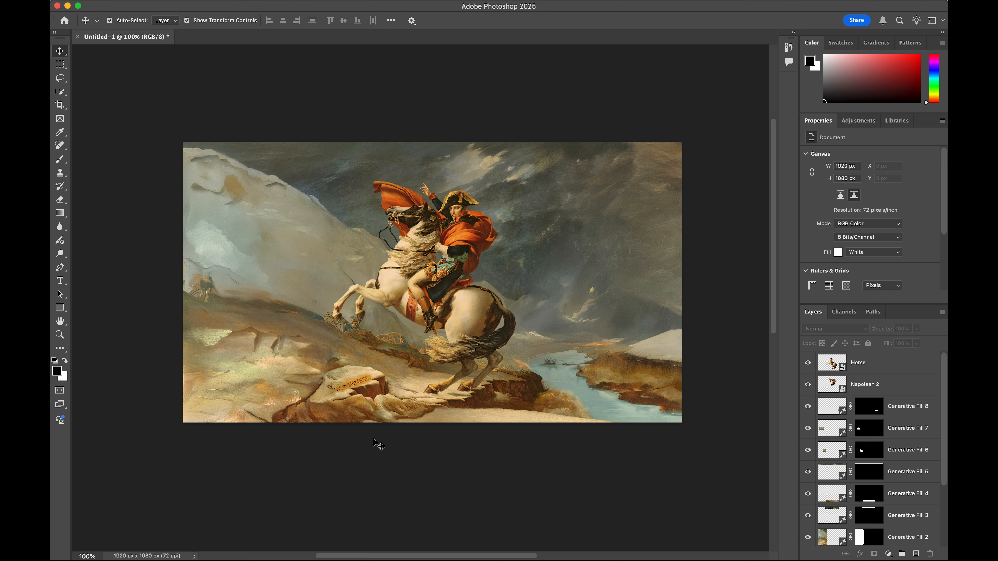
Combine the Background layer and all Generative Fill layers above it into a single Smart Object.
{"action": "left_click", "coordinate": [920, 450]}
{"action": "scroll", "coordinate": [904, 452], "scroll_direction": "down", "scroll_amount": 3}
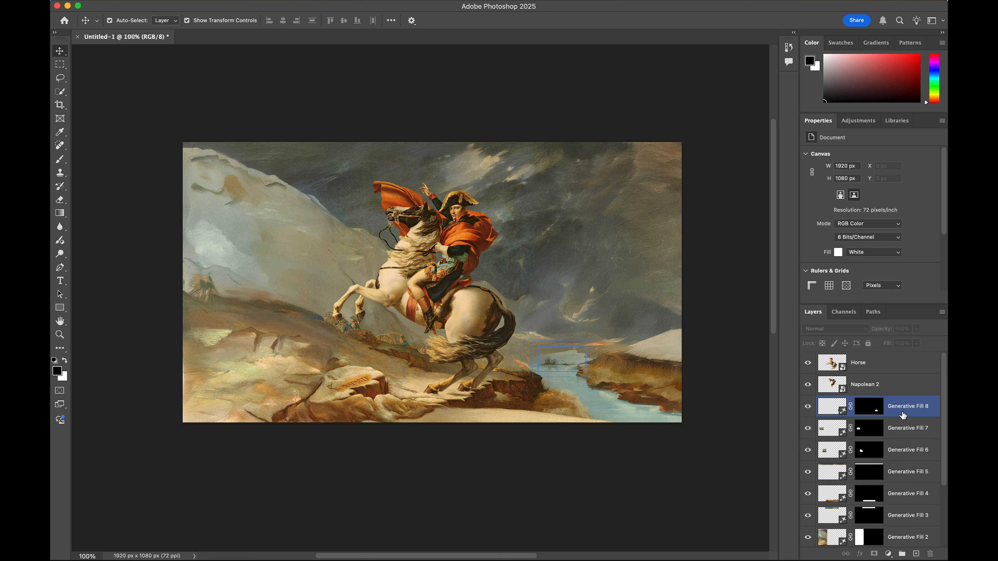
{"action": "left_click", "coordinate": [880, 496]}
{"action": "scroll", "coordinate": [884, 466], "scroll_direction": "up", "scroll_amount": 3}
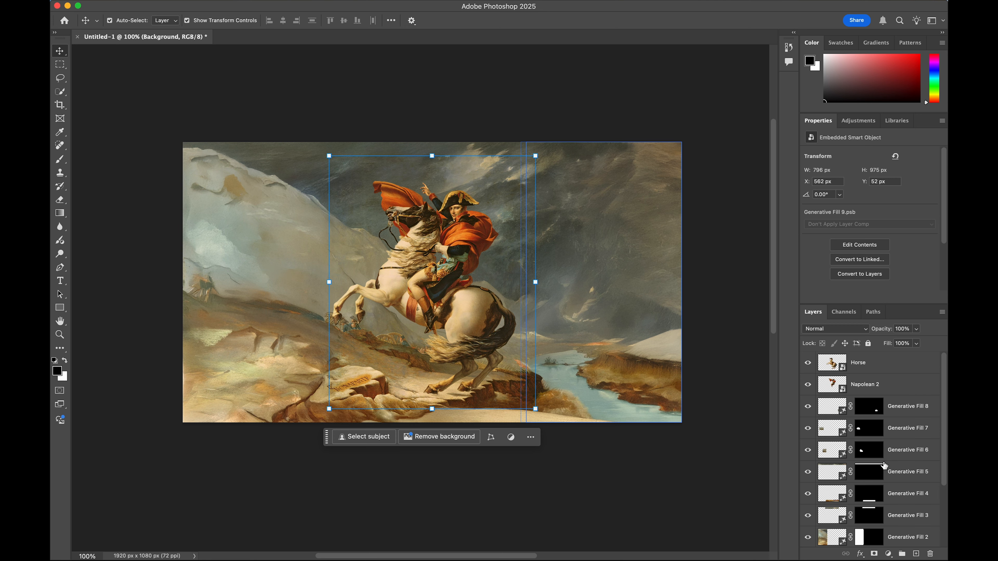
{"action": "left_click", "coordinate": [903, 411], "text": "shift"}
{"action": "right_click", "coordinate": [904, 412]}
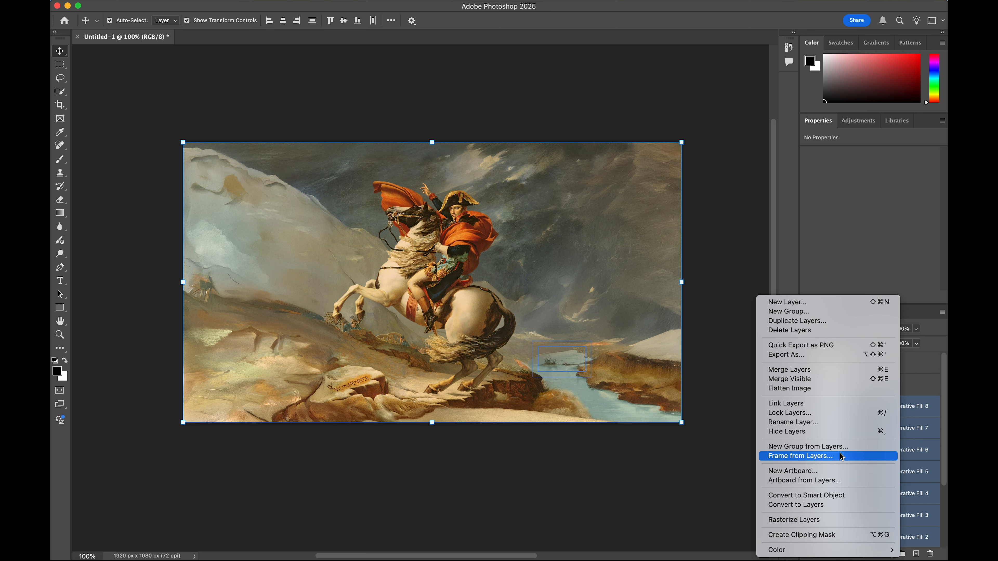
{"action": "left_click", "coordinate": [837, 496]}
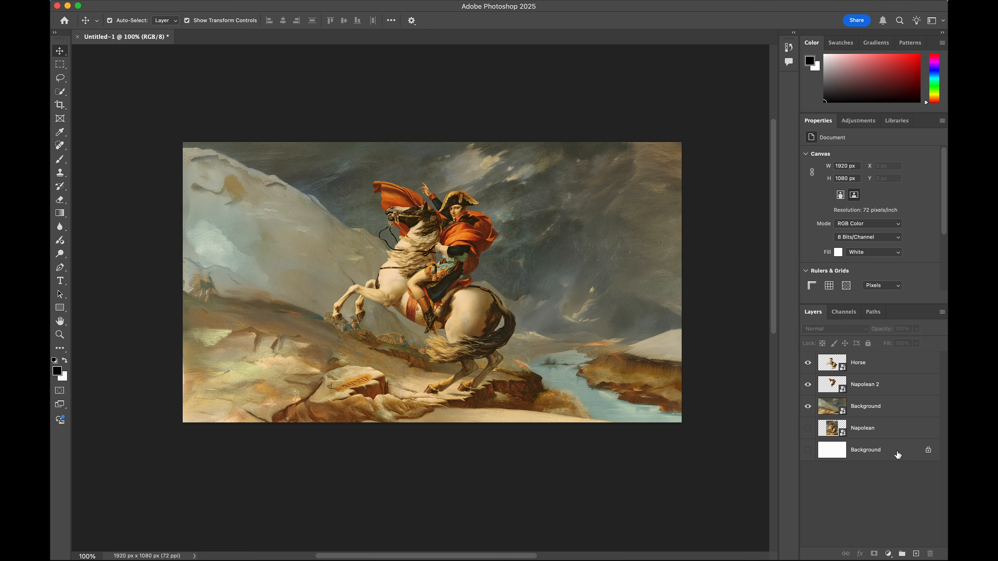
Isolate the Horse layer by hiding the Napolean 2 and extended Background layers.
{"action": "left_click", "coordinate": [880, 409]}
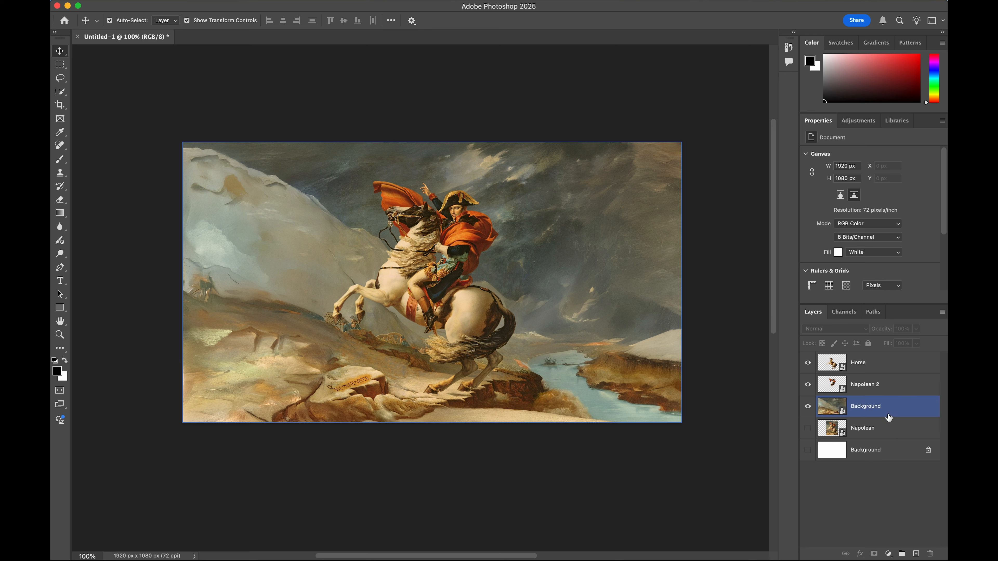
{"action": "left_click", "coordinate": [869, 366]}
{"action": "left_click", "coordinate": [868, 376]}
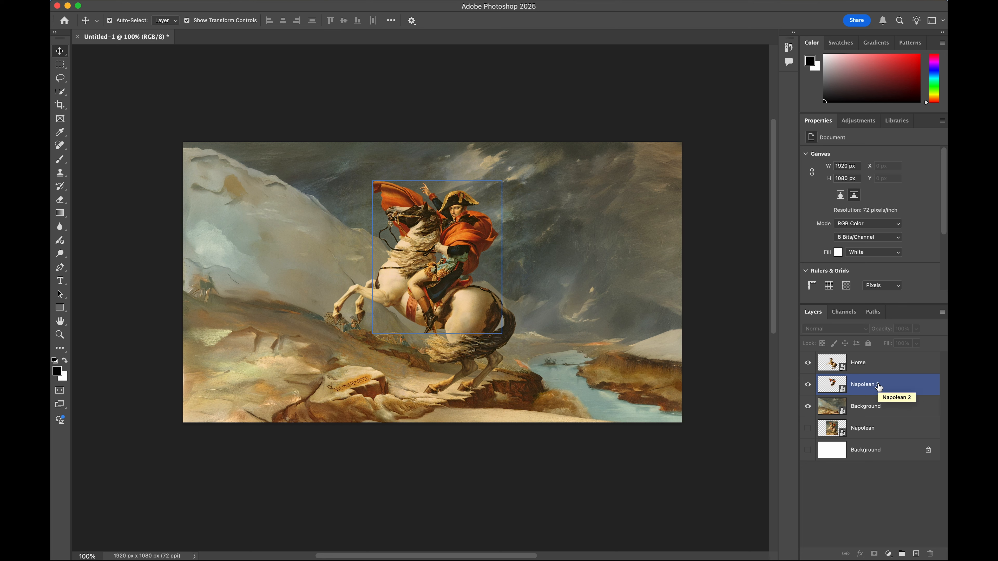
{"action": "left_click", "coordinate": [857, 369]}
{"action": "left_click", "coordinate": [808, 386]}
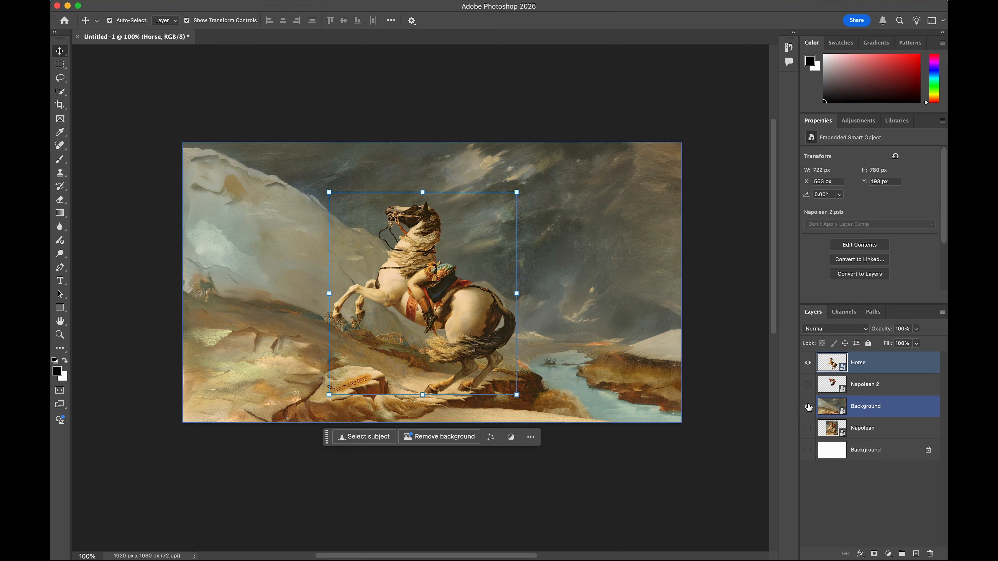
{"action": "left_click", "coordinate": [808, 406]}
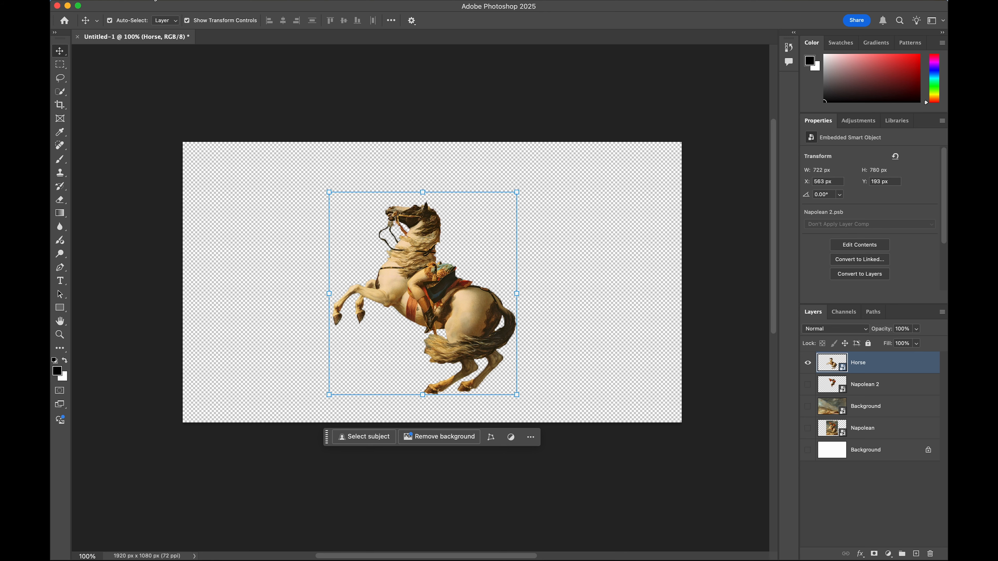
Set up an Export As of the isolated horse with PNG as the file format.
{"action": "left_click", "coordinate": [145, 1]}
{"action": "mouse_move", "coordinate": [259, 165]}
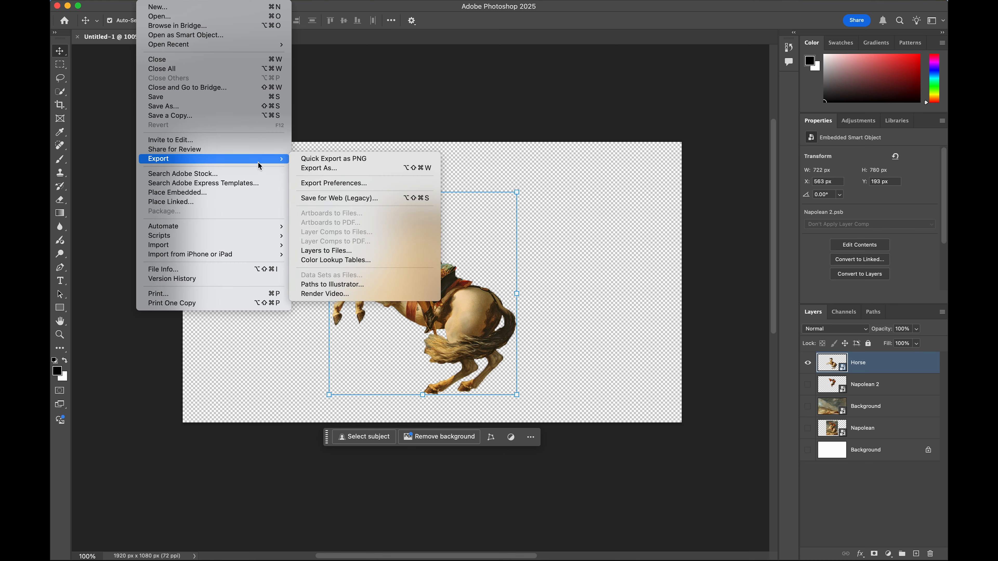
{"action": "left_click", "coordinate": [319, 168]}
{"action": "left_click", "coordinate": [731, 90]}
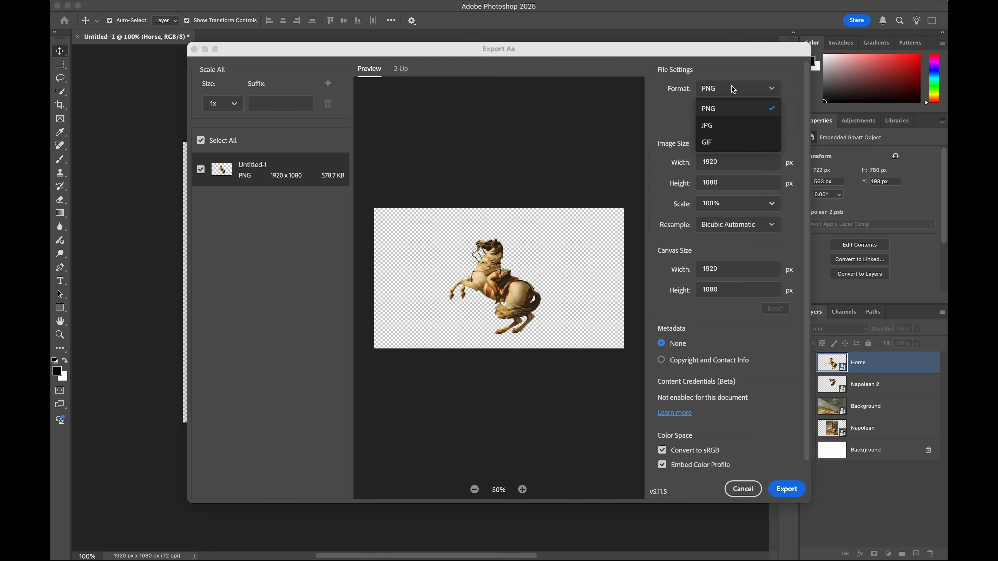
{"action": "left_click", "coordinate": [734, 90]}
{"action": "left_click", "coordinate": [730, 91]}
{"action": "left_click", "coordinate": [728, 110]}
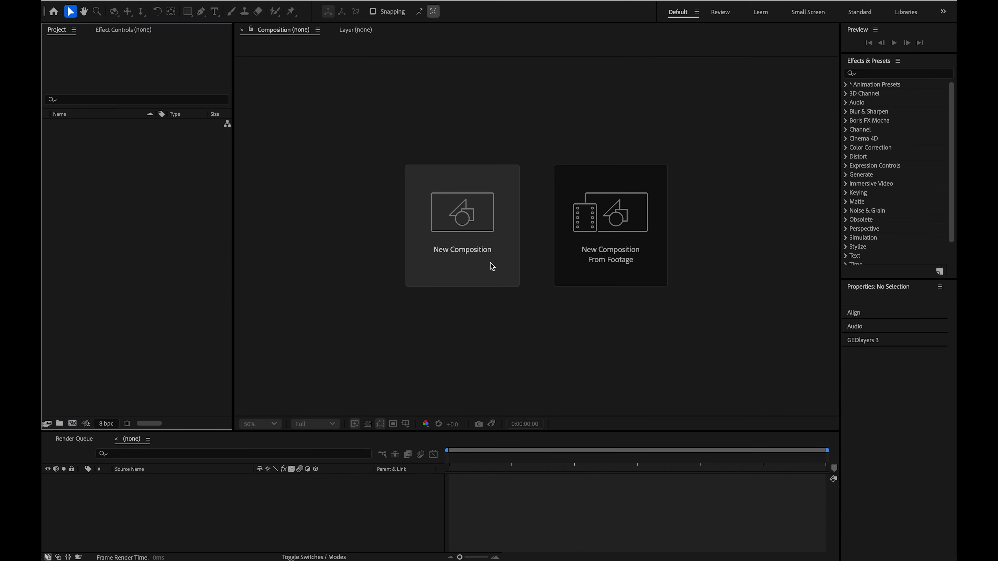
Switch to After Effects and create a new composition 1920 px wide and 1080 px high.
{"action": "left_click", "coordinate": [464, 236]}
{"action": "left_click", "coordinate": [423, 222]}
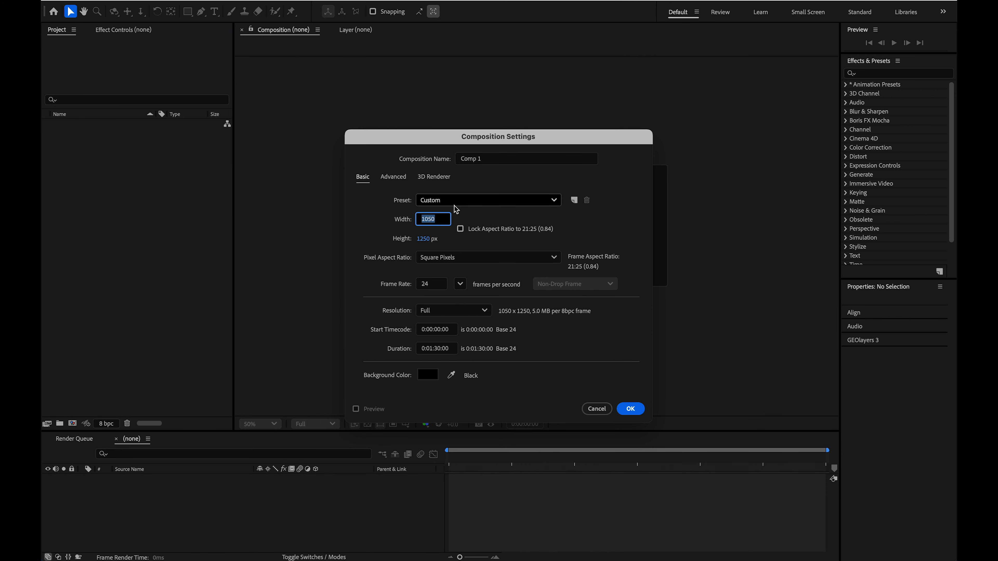
{"action": "type", "text": "1920"}
{"action": "left_click", "coordinate": [425, 237]}
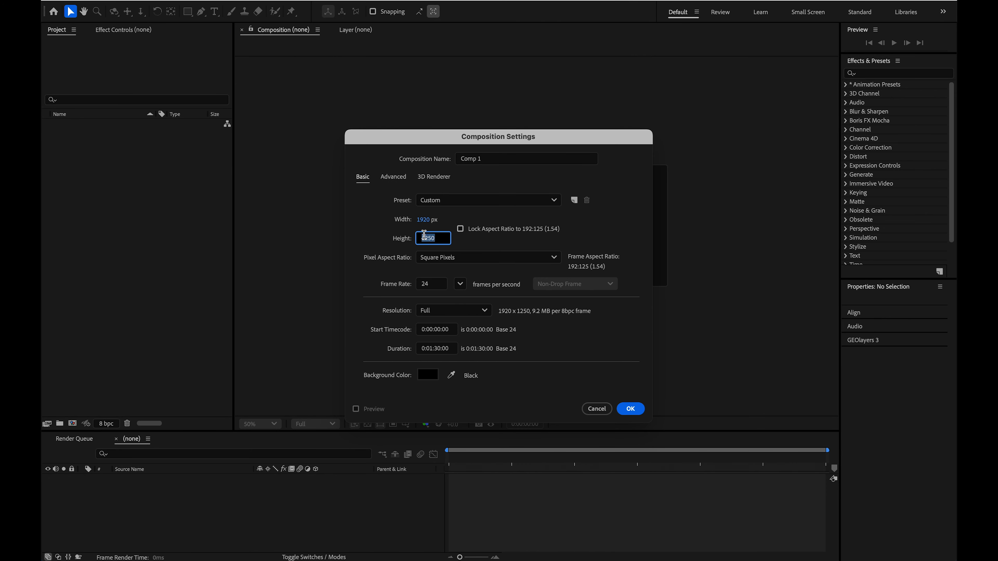
{"action": "type", "text": "10"}
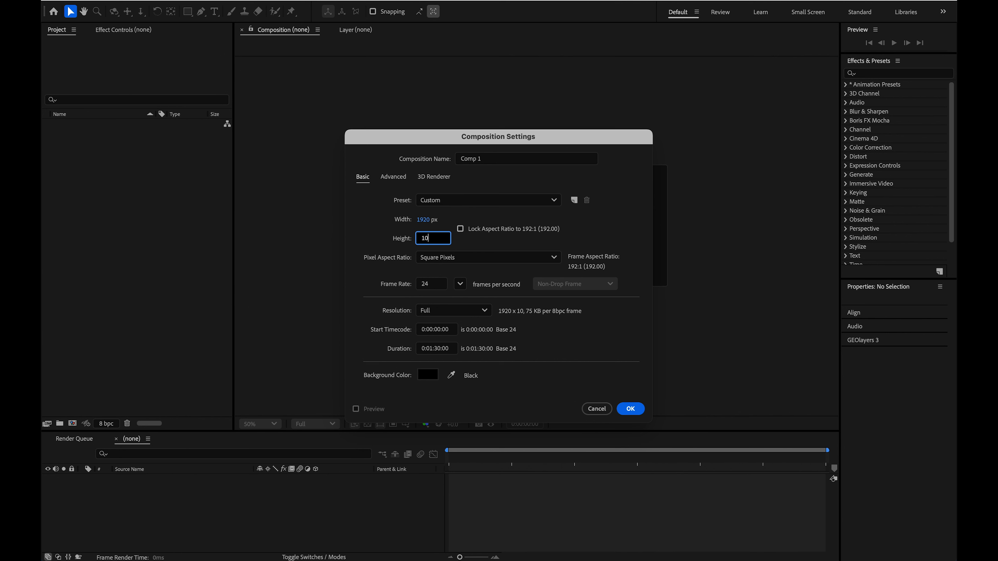
{"action": "type", "text": "80"}
{"action": "key", "text": "Return"}
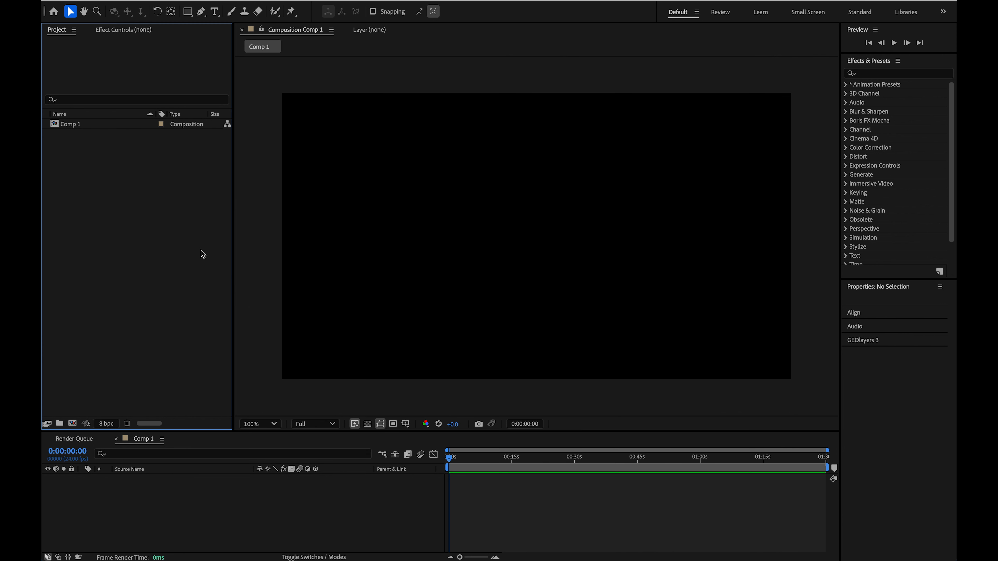
Import Background.png, Horse.png and Napolean.png from the Napolean folder as footage.
{"action": "right_click", "coordinate": [151, 257]}
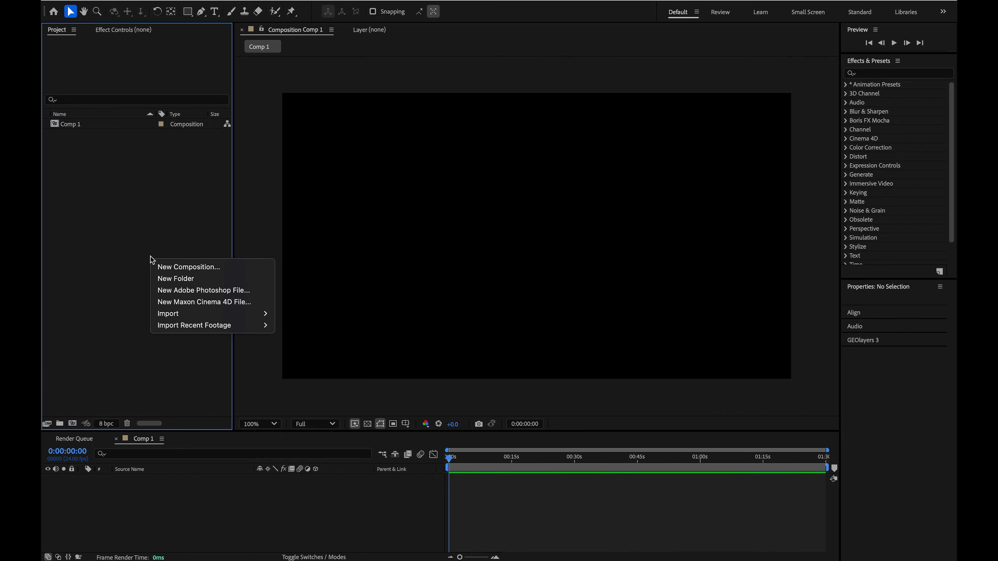
{"action": "mouse_move", "coordinate": [170, 312]}
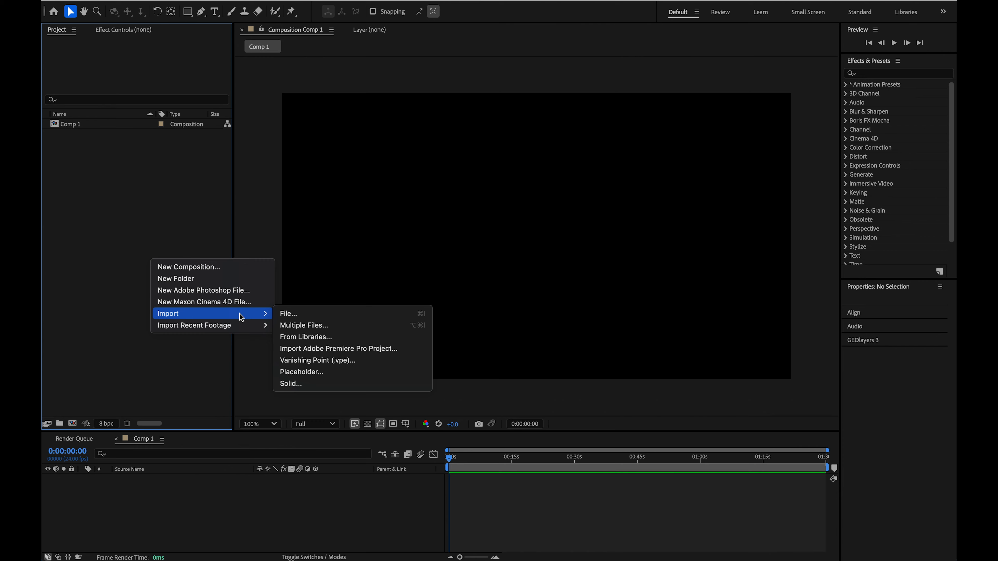
{"action": "left_click", "coordinate": [283, 313]}
{"action": "left_click_drag", "start_coordinate": [418, 114], "coordinate": [220, 46]}
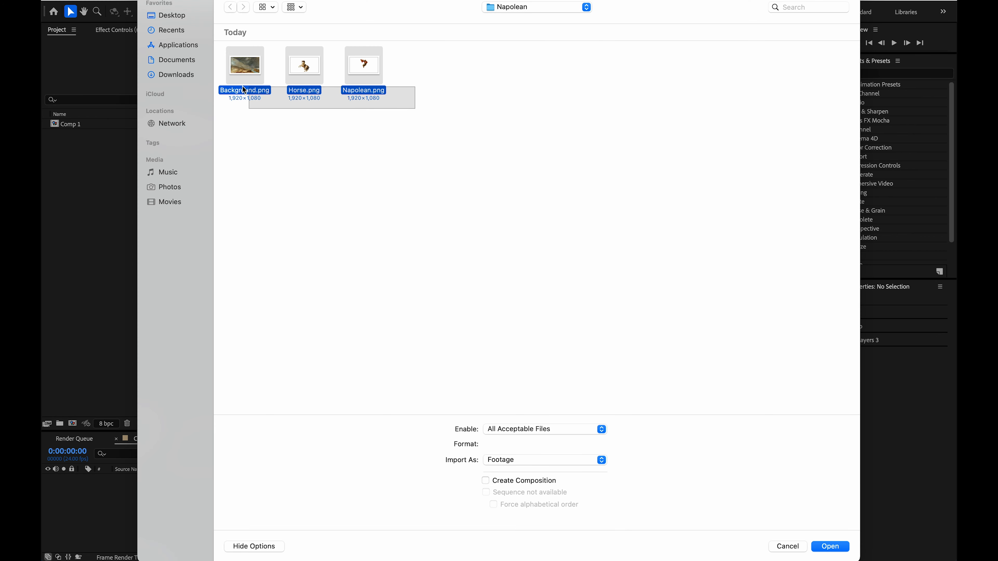
{"action": "left_click", "coordinate": [844, 552]}
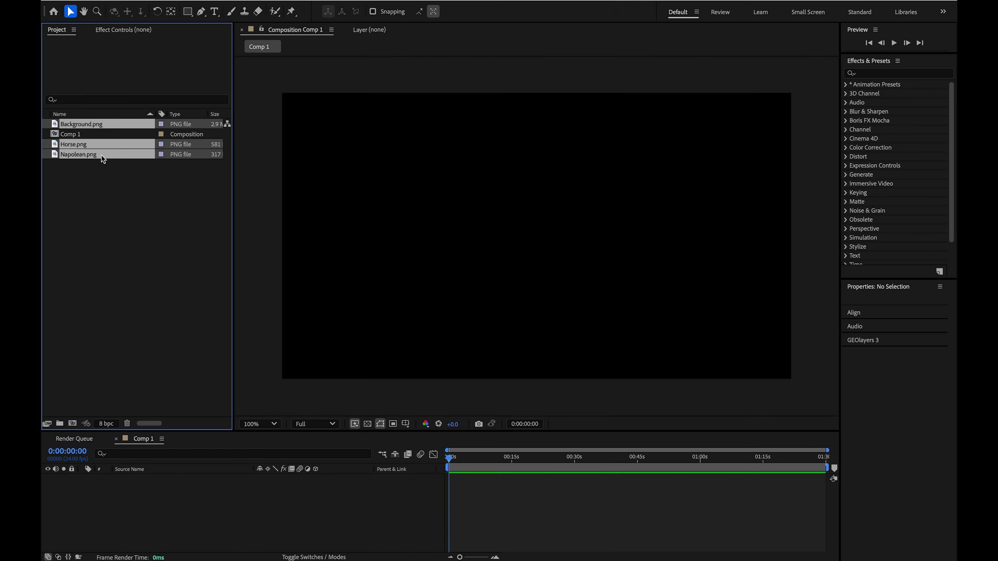
Add the three imported images to Comp 1, stacked with Horse.png on top, Napolean.png beneath it and Background.png last.
{"action": "mouse_move", "coordinate": [101, 152]}
{"action": "left_mouse_down"}
{"action": "mouse_move", "coordinate": [207, 506]}
{"action": "mouse_move", "coordinate": [192, 515]}
{"action": "mouse_move", "coordinate": [166, 476]}
{"action": "mouse_move", "coordinate": [156, 501]}
{"action": "left_mouse_up"}
{"action": "left_click", "coordinate": [152, 487]}
{"action": "left_click", "coordinate": [148, 487]}
{"action": "scroll", "coordinate": [554, 221], "scroll_direction": "up", "scroll_amount": 2}
{"action": "scroll", "coordinate": [553, 221], "scroll_direction": "down", "scroll_amount": 1}
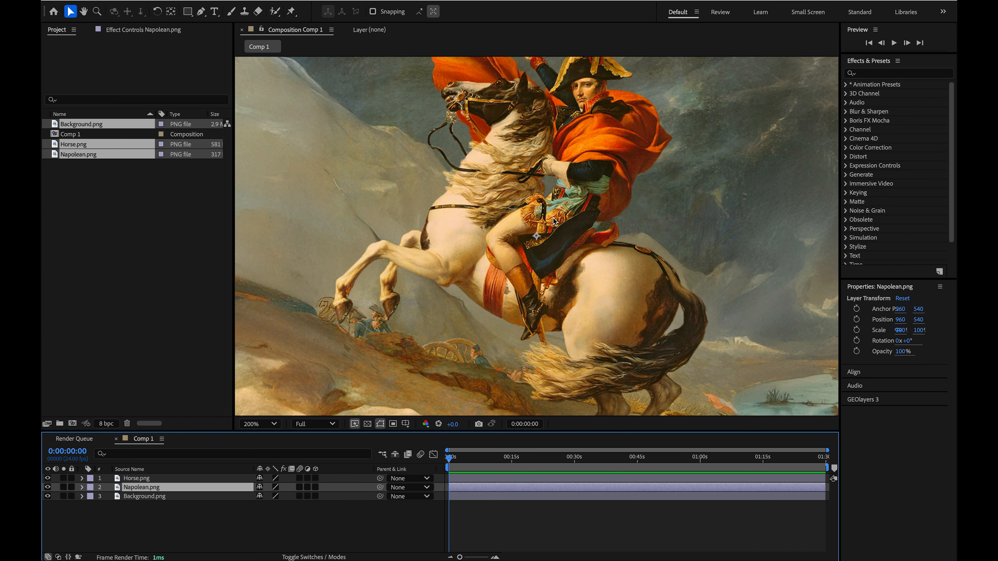
{"action": "scroll", "coordinate": [554, 221], "scroll_direction": "down", "scroll_amount": 1}
{"action": "key", "text": "ctrl+shift+a"}
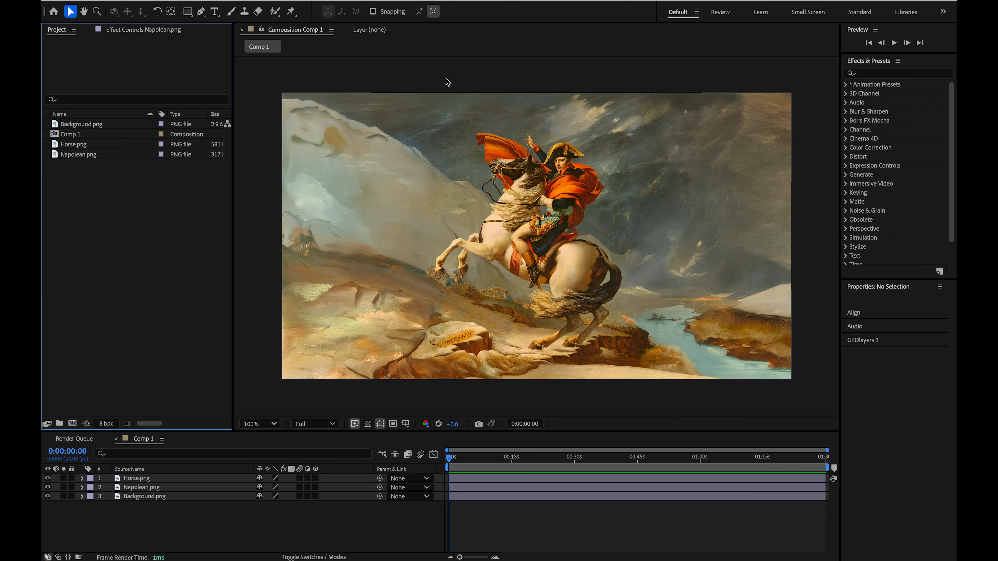
{"action": "scroll", "coordinate": [472, 242], "scroll_direction": "up", "scroll_amount": 1}
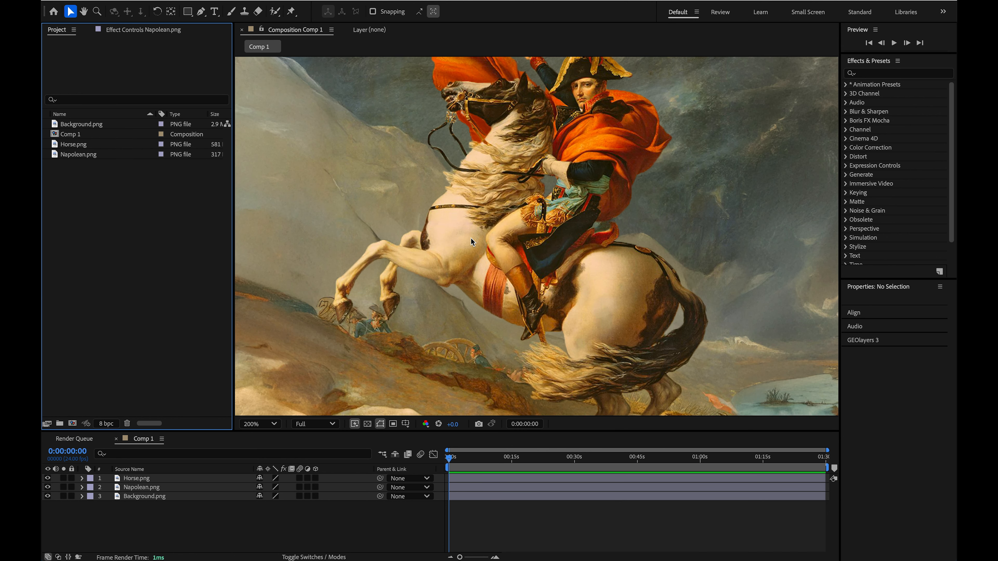
{"action": "scroll", "coordinate": [472, 240], "scroll_direction": "down", "scroll_amount": 1}
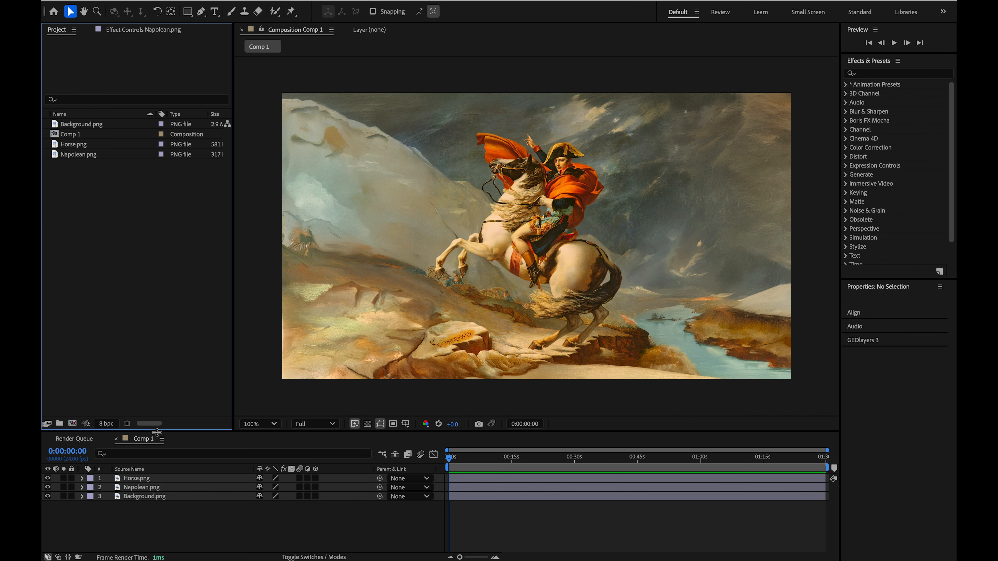
{"action": "scroll", "coordinate": [499, 115], "scroll_direction": "up", "scroll_amount": 1}
{"action": "scroll", "coordinate": [557, 149], "scroll_direction": "down", "scroll_amount": 1}
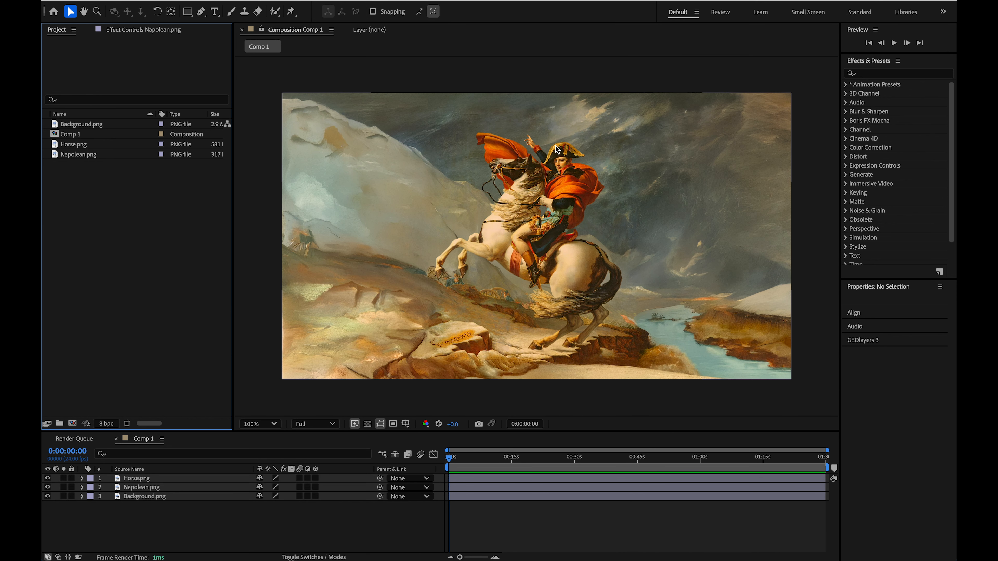
Place puppet pins on the Horse.png layer along the horse's nearer hind leg, from hoof up to thigh.
{"action": "left_click", "coordinate": [145, 480]}
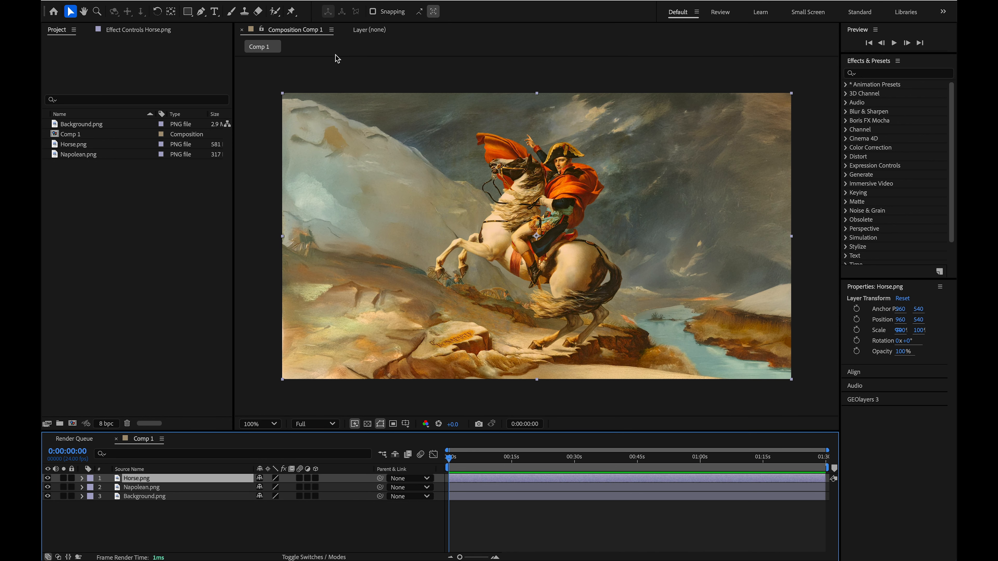
{"action": "left_click", "coordinate": [293, 12]}
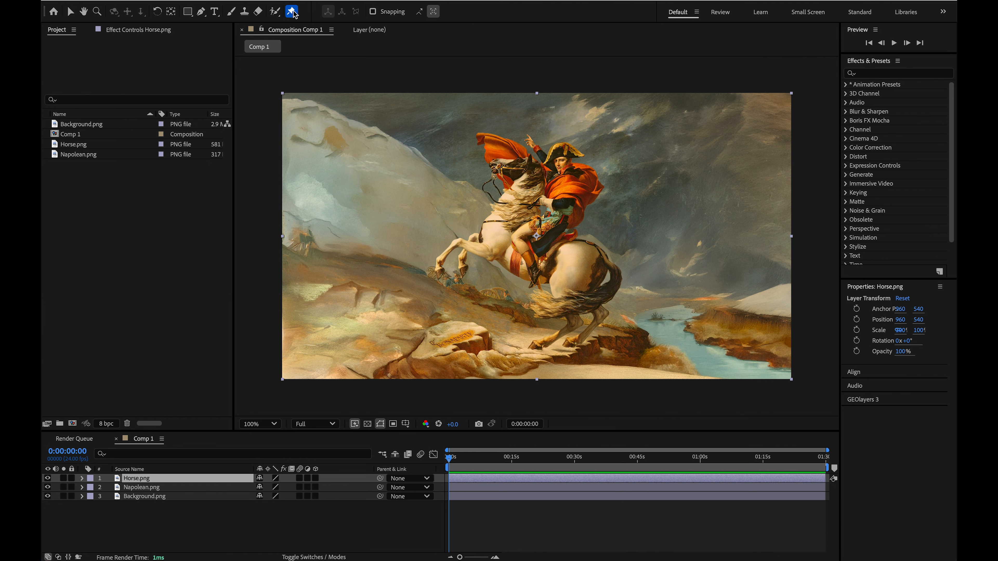
{"action": "left_click", "coordinate": [537, 346]}
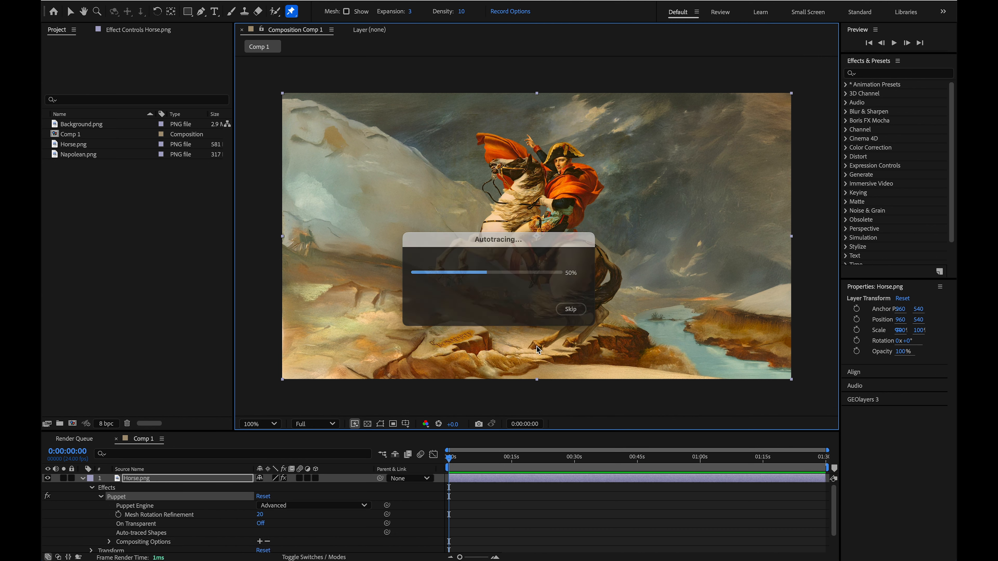
{"action": "left_click", "coordinate": [555, 338]}
{"action": "left_click", "coordinate": [574, 329]}
{"action": "left_click", "coordinate": [573, 316]}
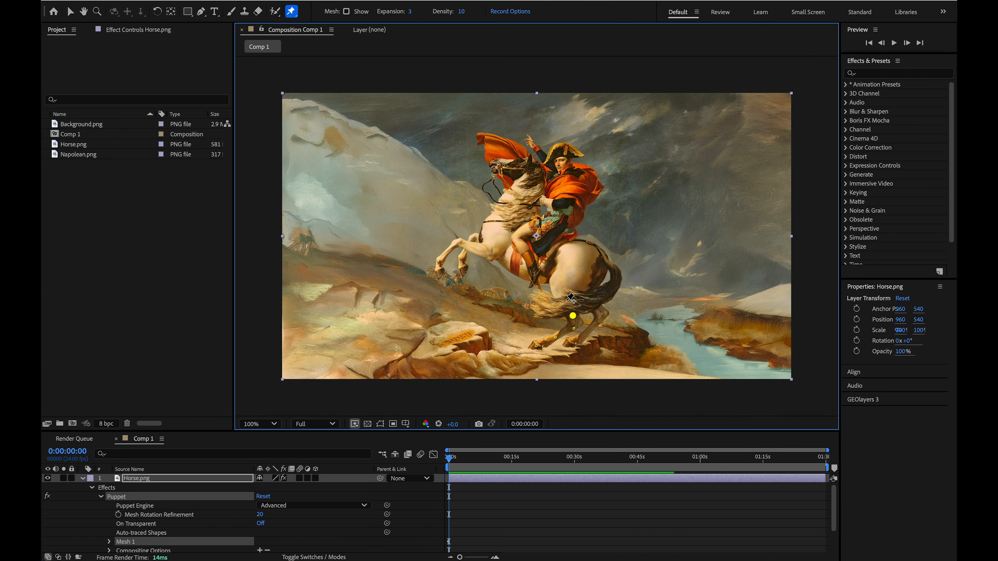
{"action": "left_click", "coordinate": [566, 300]}
{"action": "left_click", "coordinate": [556, 289]}
Add puppet pins across the upper part of the horse's haunch, from behind the rider's leg to the rump.
{"action": "left_click", "coordinate": [563, 267]}
{"action": "left_click", "coordinate": [563, 250]}
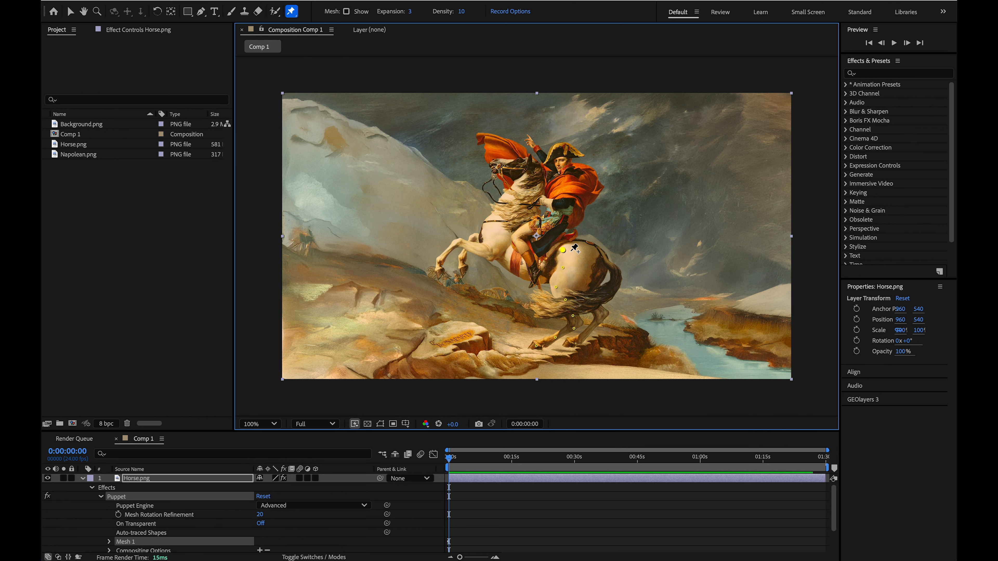
{"action": "left_click", "coordinate": [588, 252]}
{"action": "left_click", "coordinate": [574, 253]}
{"action": "left_click", "coordinate": [597, 264]}
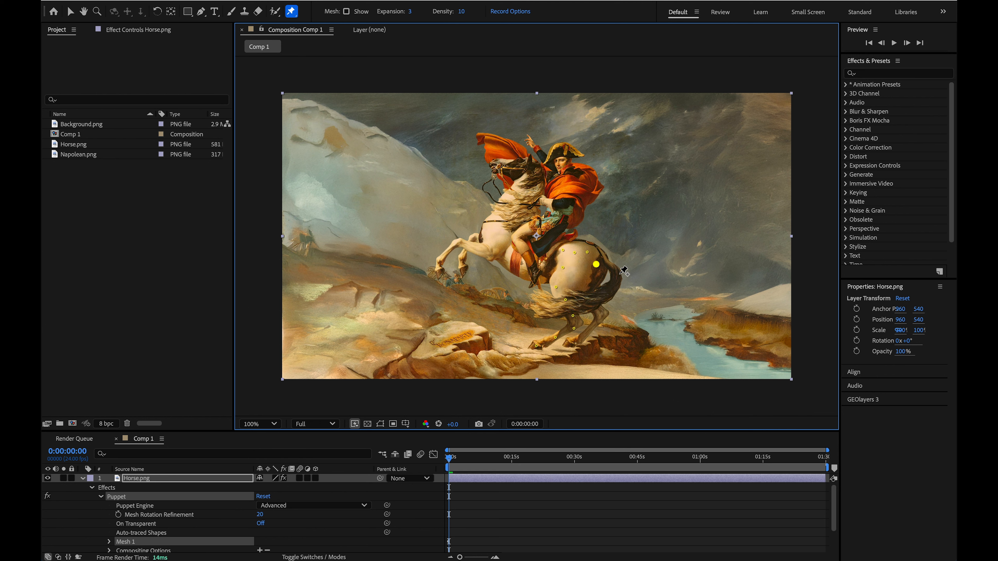
Place puppet pins along the horse's tail and down its other hind leg to the hoof.
{"action": "left_click", "coordinate": [616, 272]}
{"action": "left_click", "coordinate": [609, 293]}
{"action": "left_click", "coordinate": [595, 301]}
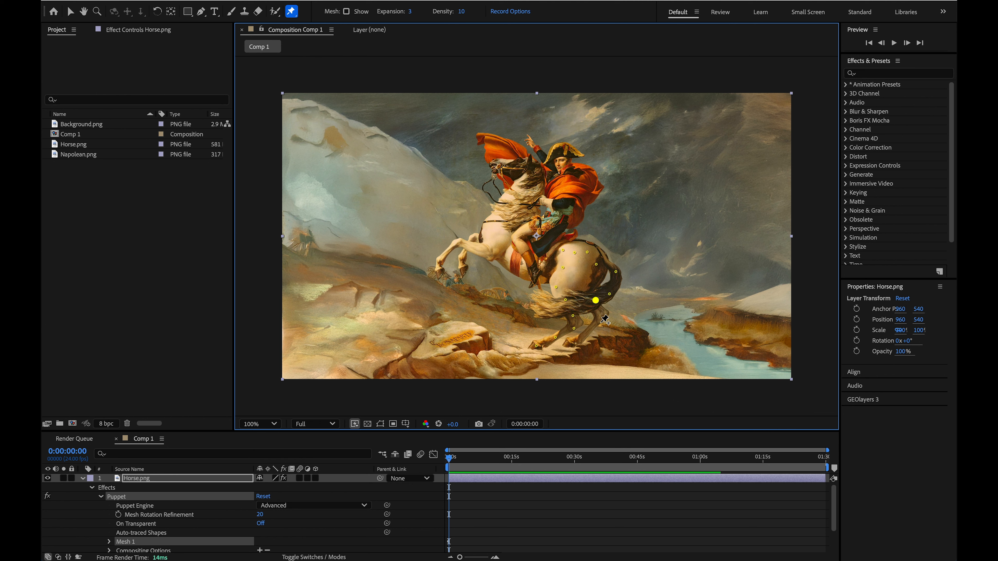
{"action": "left_click", "coordinate": [605, 314]}
{"action": "left_click", "coordinate": [592, 329]}
{"action": "left_click", "coordinate": [572, 341]}
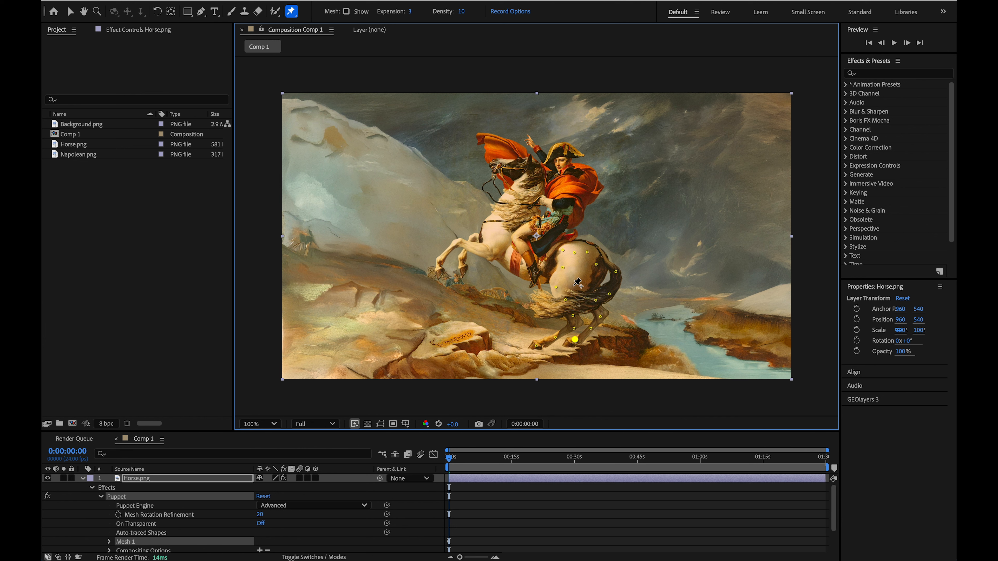
Add puppet pins in the middle of the haunch, on the belly beside the rider's leg and along the raised foreleg.
{"action": "left_click", "coordinate": [579, 272]}
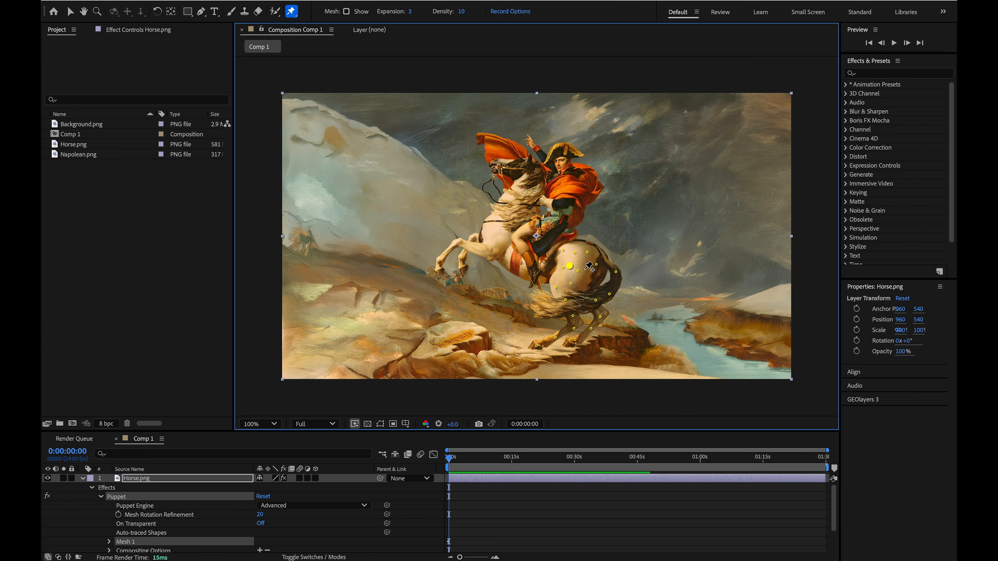
{"action": "left_click", "coordinate": [524, 253]}
{"action": "left_click", "coordinate": [448, 251]}
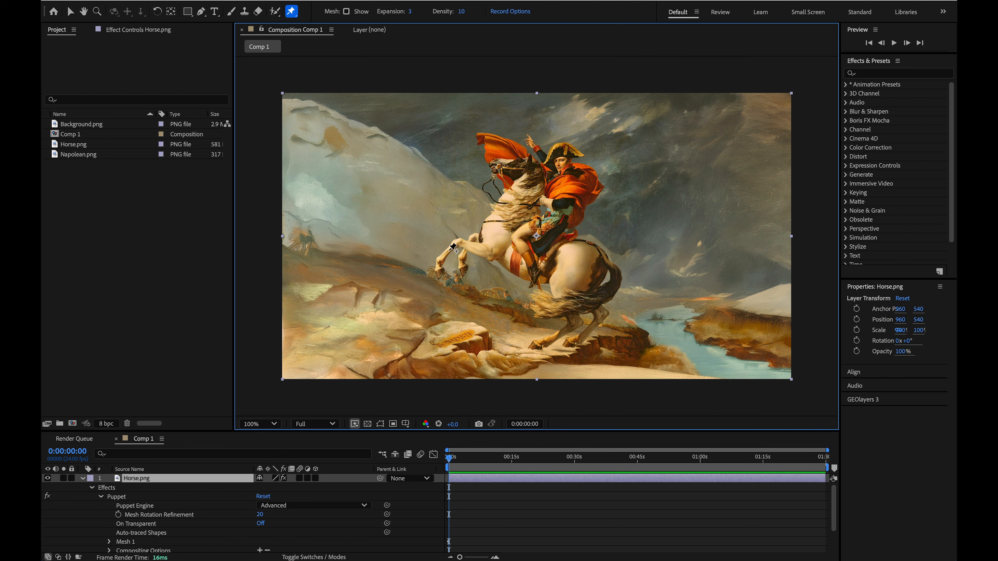
{"action": "left_click", "coordinate": [482, 249]}
Place puppet pins on the horse's chest, up its neck and on its head.
{"action": "left_click", "coordinate": [503, 224]}
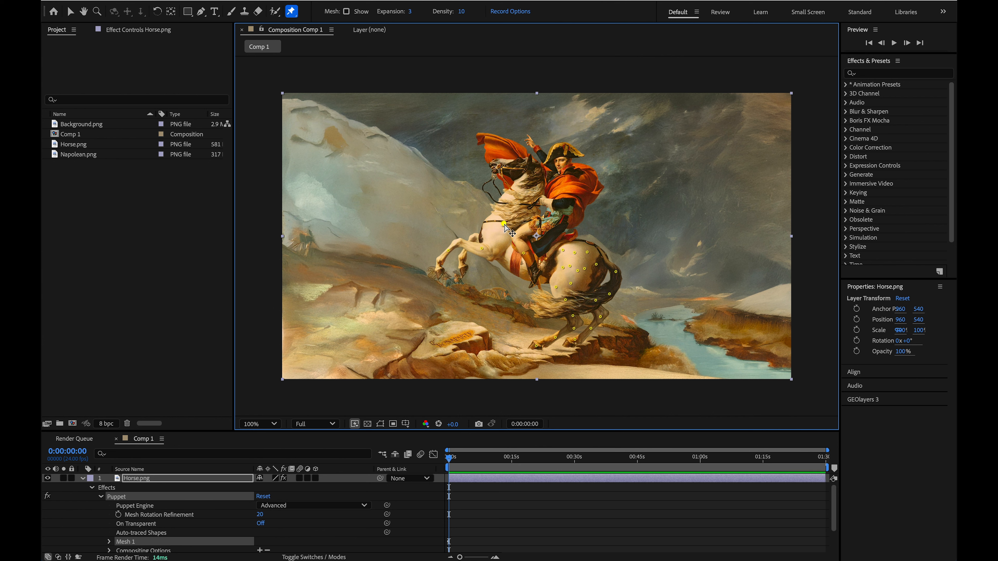
{"action": "left_click", "coordinate": [520, 201]}
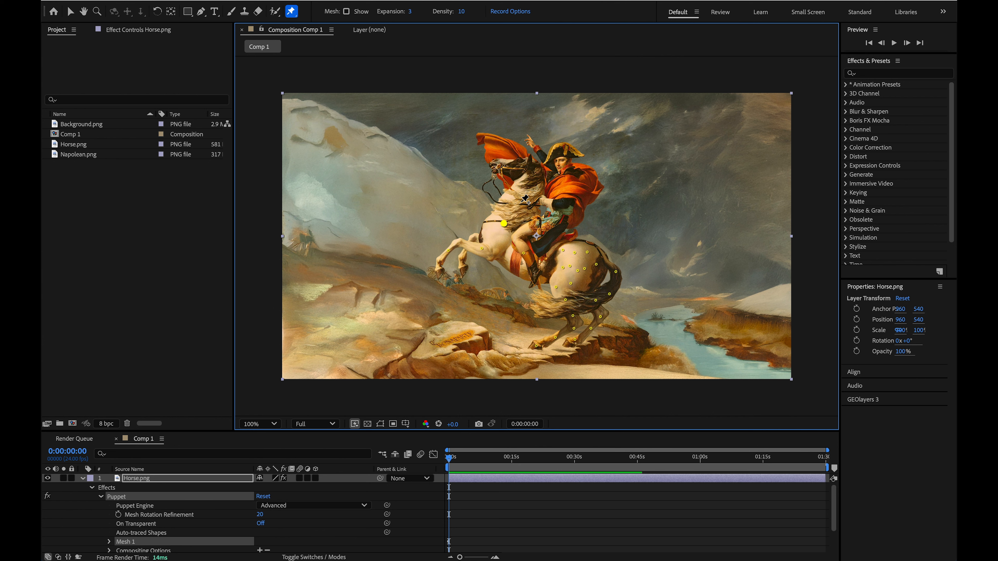
{"action": "left_click", "coordinate": [511, 164]}
{"action": "left_click", "coordinate": [532, 182]}
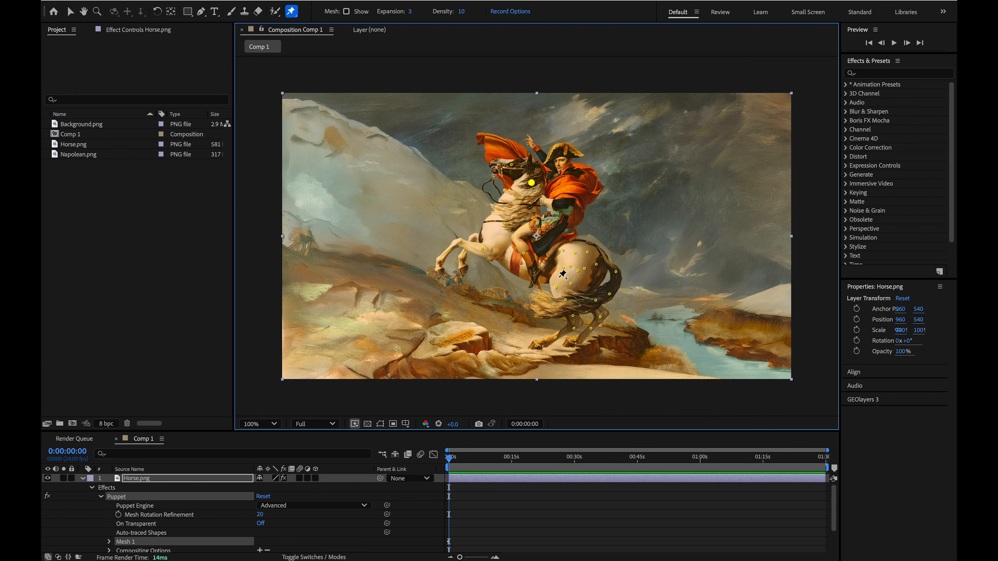
At 0:00:03:01, move the belly, foreleg, chest, neck and head pins together slightly upward and back so the horse rears.
{"action": "scroll", "coordinate": [541, 215], "scroll_direction": "up", "scroll_amount": 2}
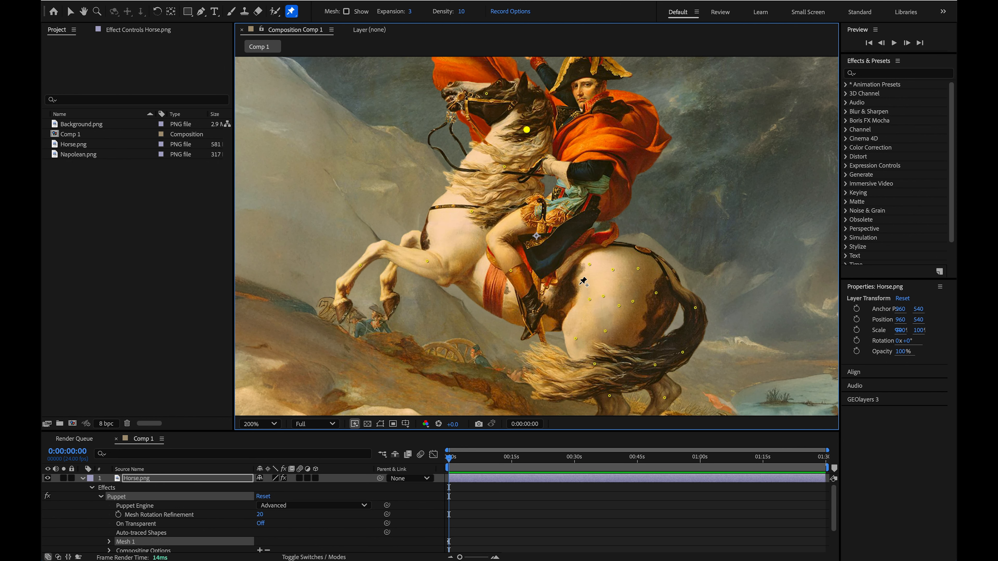
{"action": "scroll", "coordinate": [582, 282], "scroll_direction": "down", "scroll_amount": 2}
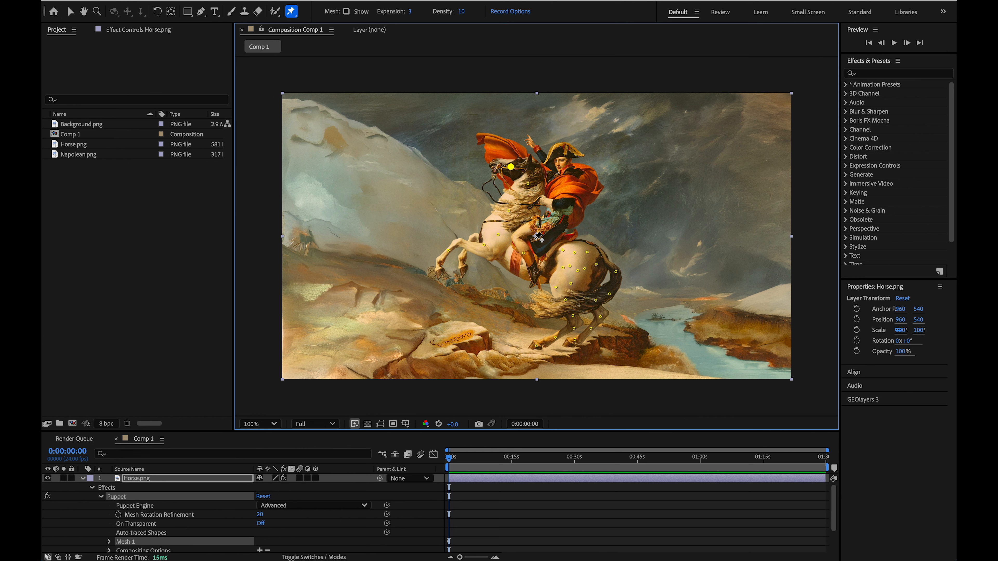
{"action": "scroll", "coordinate": [538, 237], "scroll_direction": "up", "scroll_amount": 2}
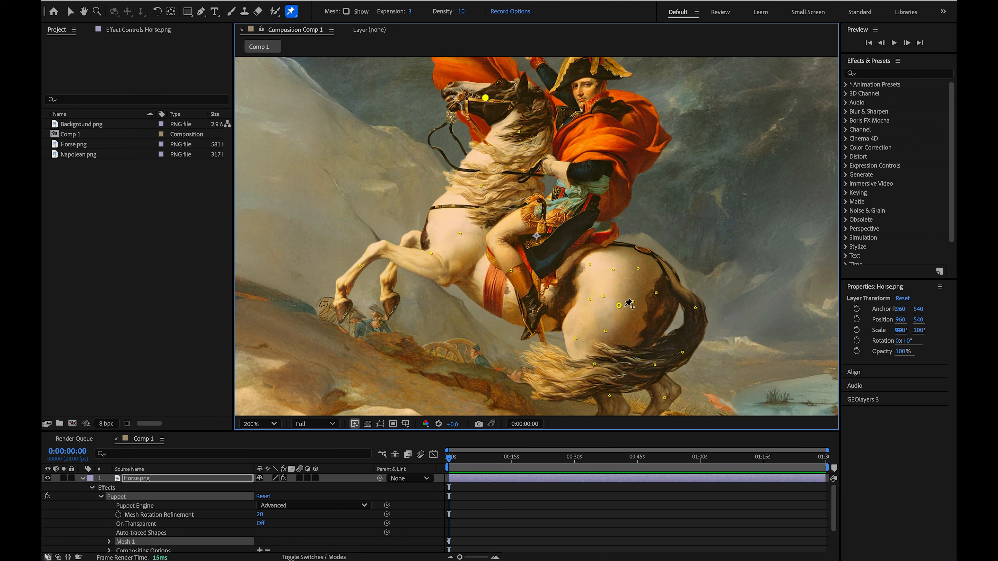
{"action": "left_click", "coordinate": [511, 271]}
{"action": "left_click", "coordinate": [430, 254], "text": "shift"}
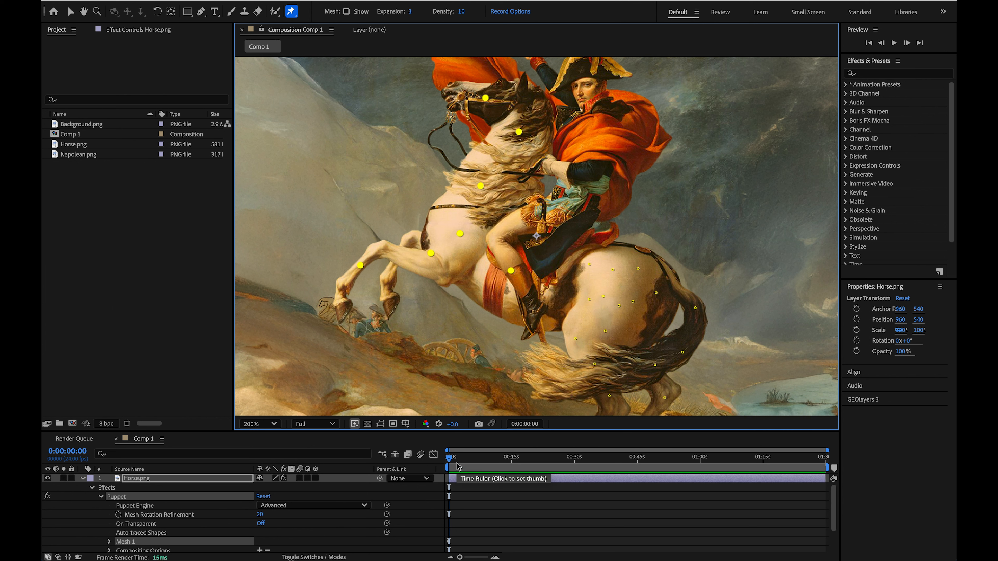
{"action": "left_click_drag", "start_coordinate": [451, 463], "coordinate": [471, 462]}
{"action": "key", "text": "comma"}
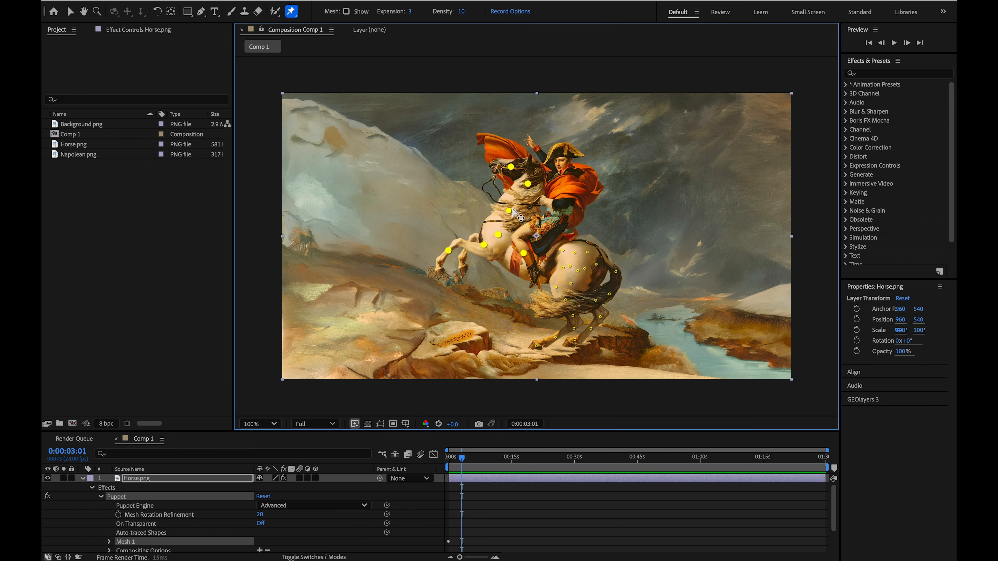
{"action": "left_click_drag", "start_coordinate": [510, 212], "coordinate": [514, 203]}
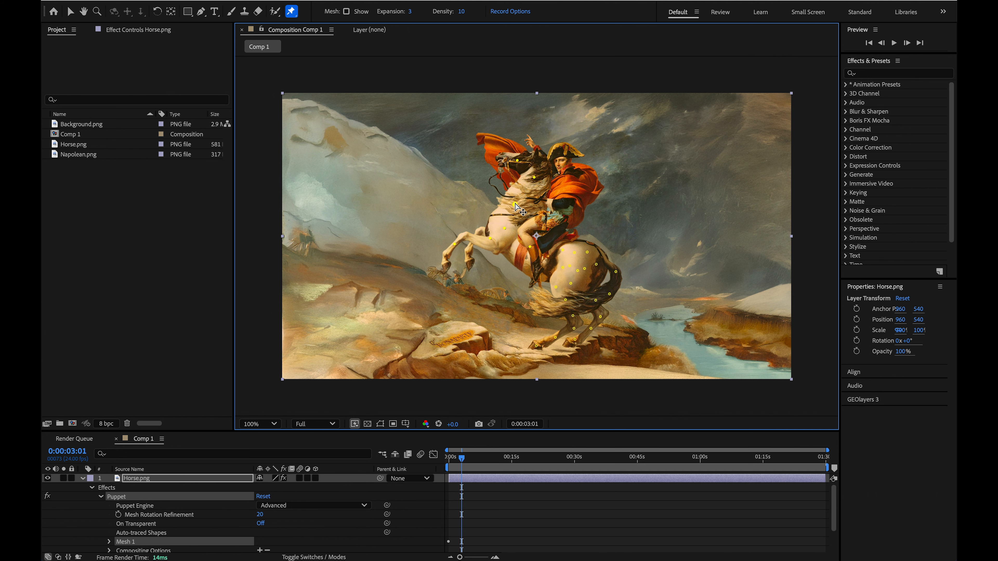
Pull the horse's head pin slightly back toward the rider at 0:00:03:01 and scrub the timeline to review the motion.
{"action": "key", "text": "period"}
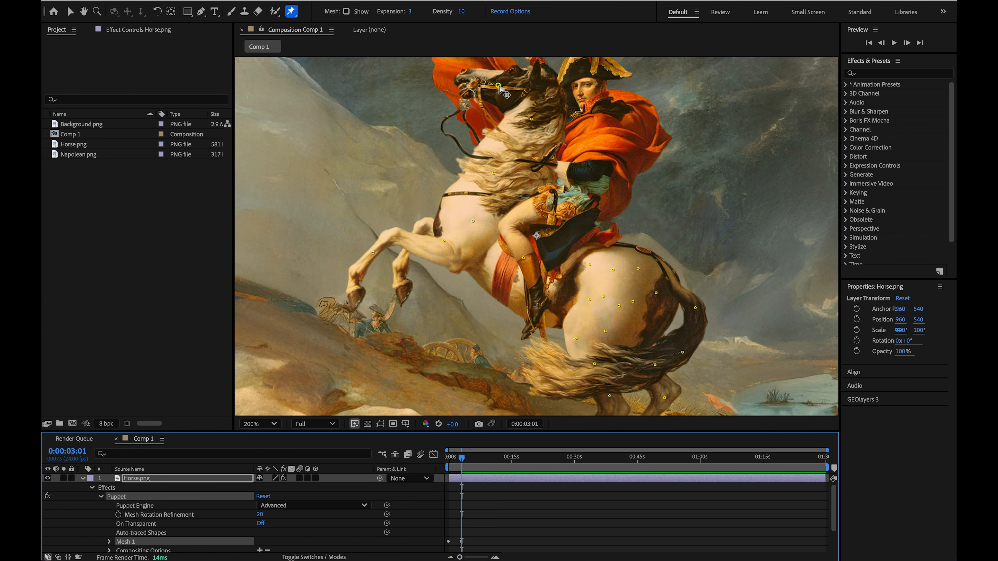
{"action": "left_click_drag", "start_coordinate": [496, 87], "coordinate": [508, 84]}
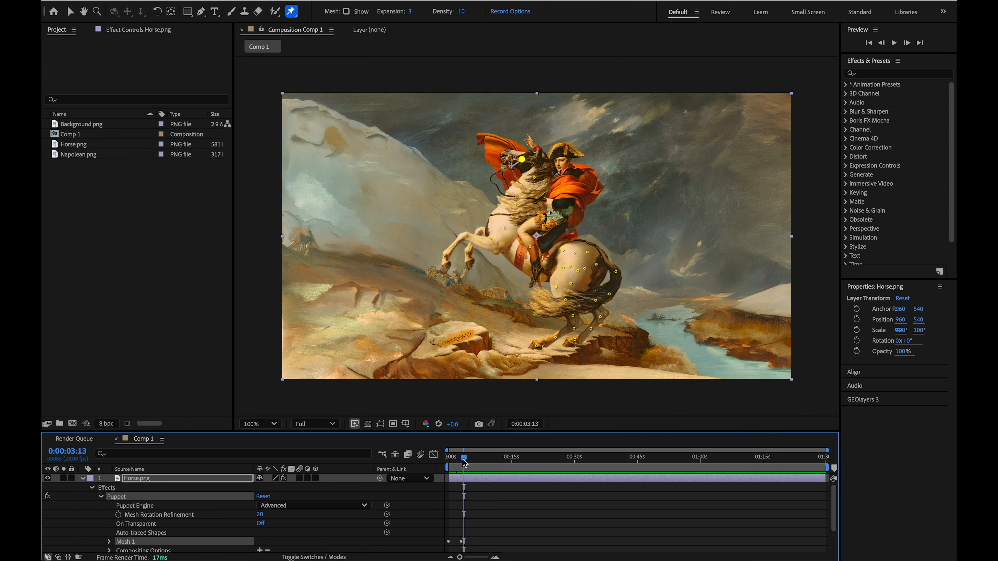
{"action": "mouse_move", "coordinate": [463, 460]}
{"action": "left_mouse_down"}
{"action": "mouse_move", "coordinate": [447, 467]}
{"action": "mouse_move", "coordinate": [459, 460]}
{"action": "left_mouse_up"}
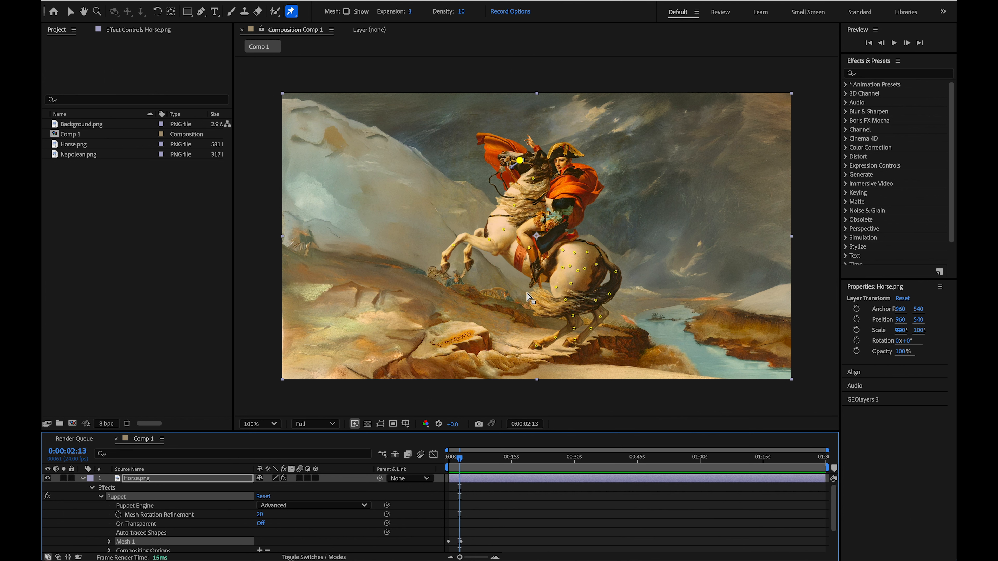
Reveal the Position keyframes of Puppet Pin 28 under Mesh 1 > Deform and go to its keyframe at 0:00:03:01.
{"action": "scroll", "coordinate": [385, 494], "scroll_direction": "down", "scroll_amount": 3}
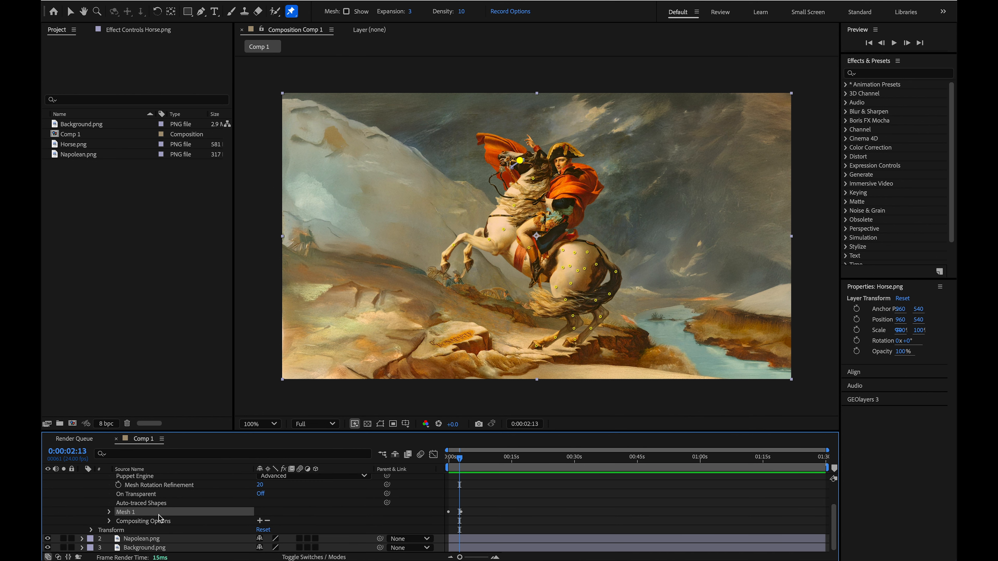
{"action": "left_click", "coordinate": [110, 513]}
{"action": "scroll", "coordinate": [157, 505], "scroll_direction": "down", "scroll_amount": 2}
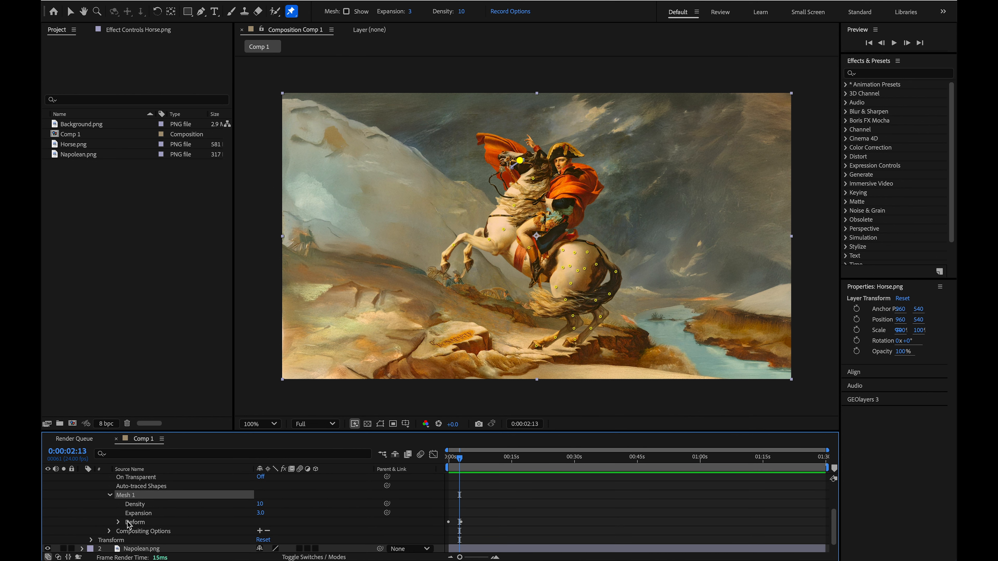
{"action": "left_click", "coordinate": [118, 522]}
{"action": "scroll", "coordinate": [165, 523], "scroll_direction": "down", "scroll_amount": 4}
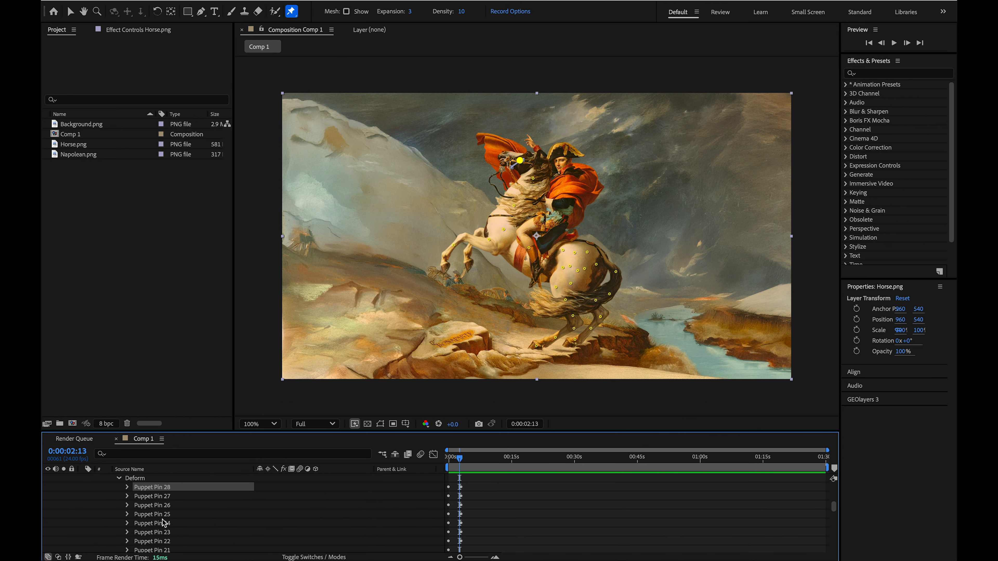
{"action": "left_click", "coordinate": [127, 488]}
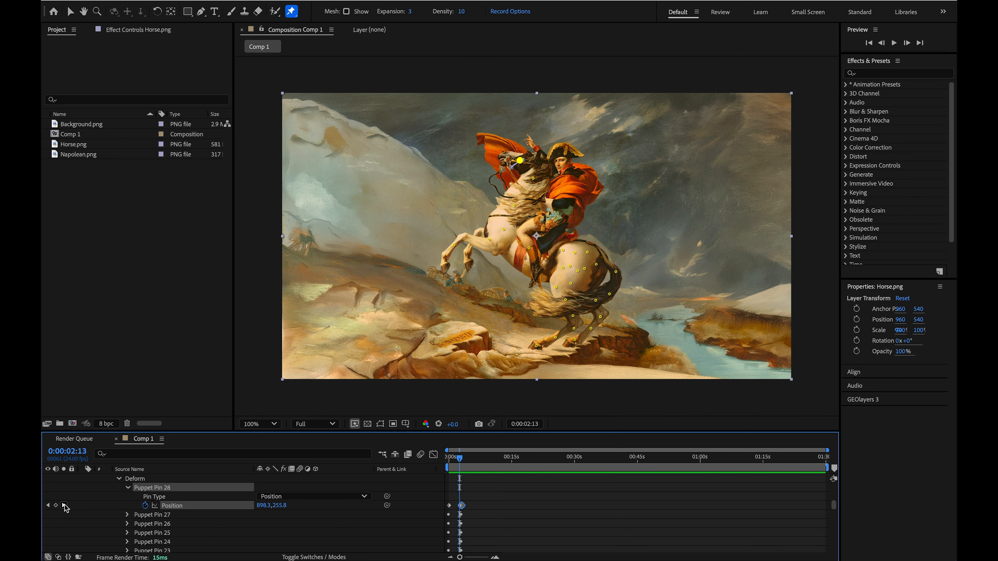
{"action": "left_click", "coordinate": [64, 507]}
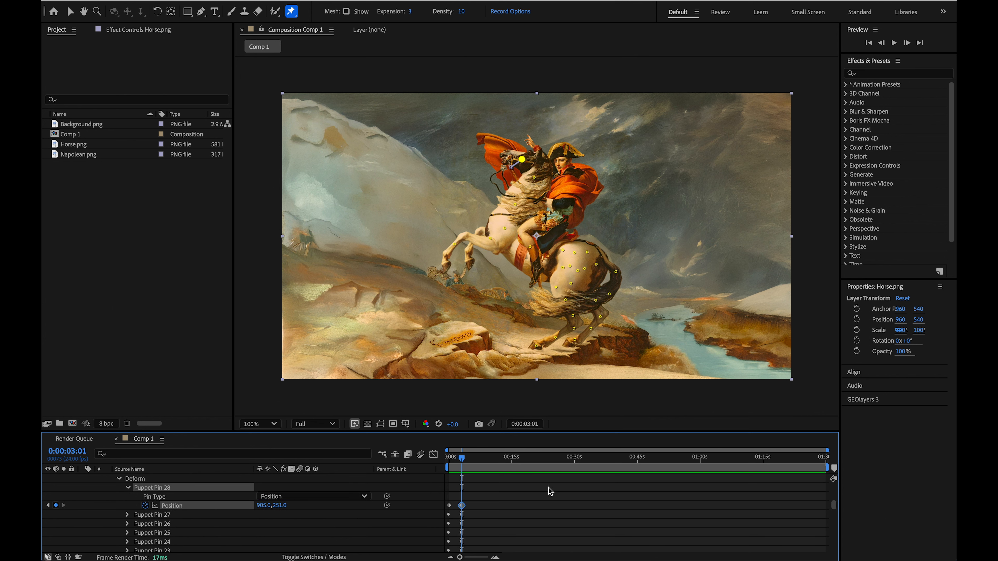
Try shifting the front haunch pins slightly toward the tail at 0:00:03:01, then scrub the timeline to check the motion.
{"action": "scroll", "coordinate": [476, 513], "scroll_direction": "up", "scroll_amount": 1}
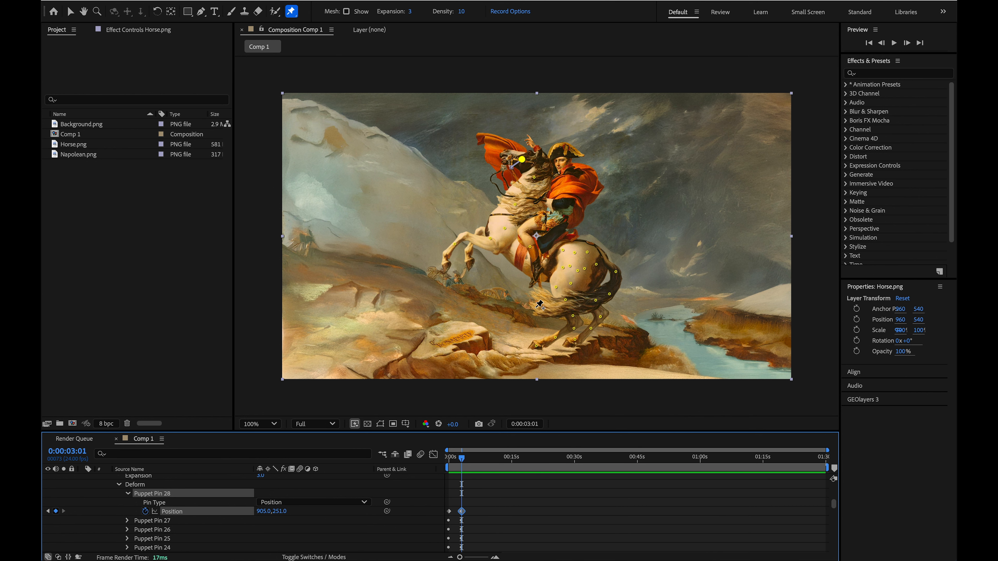
{"action": "key", "text": "period"}
{"action": "left_click", "coordinate": [590, 299]}
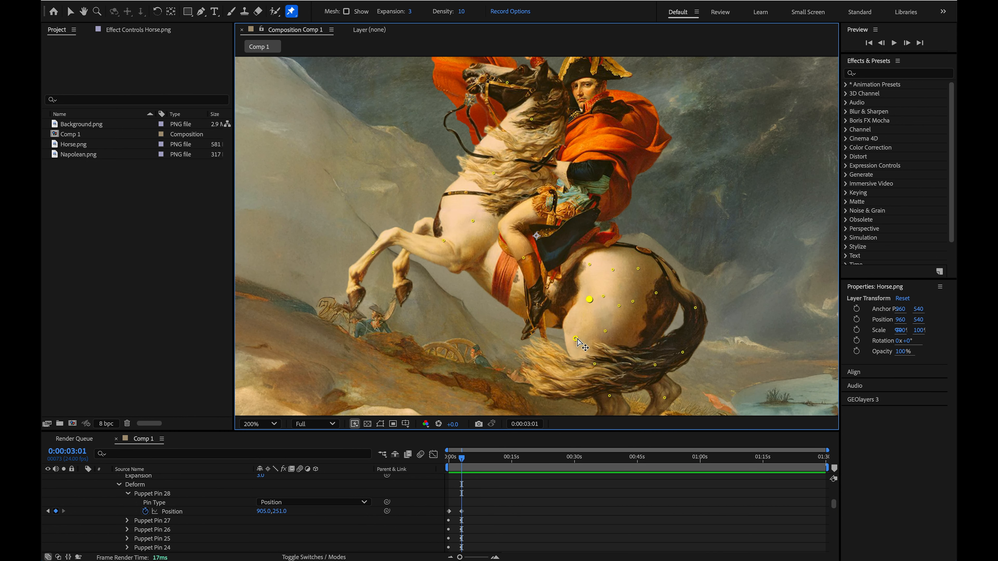
{"action": "left_click", "coordinate": [590, 264], "text": "shift"}
{"action": "left_click", "coordinate": [613, 270], "text": "shift"}
{"action": "left_click_drag", "start_coordinate": [616, 270], "coordinate": [619, 270]}
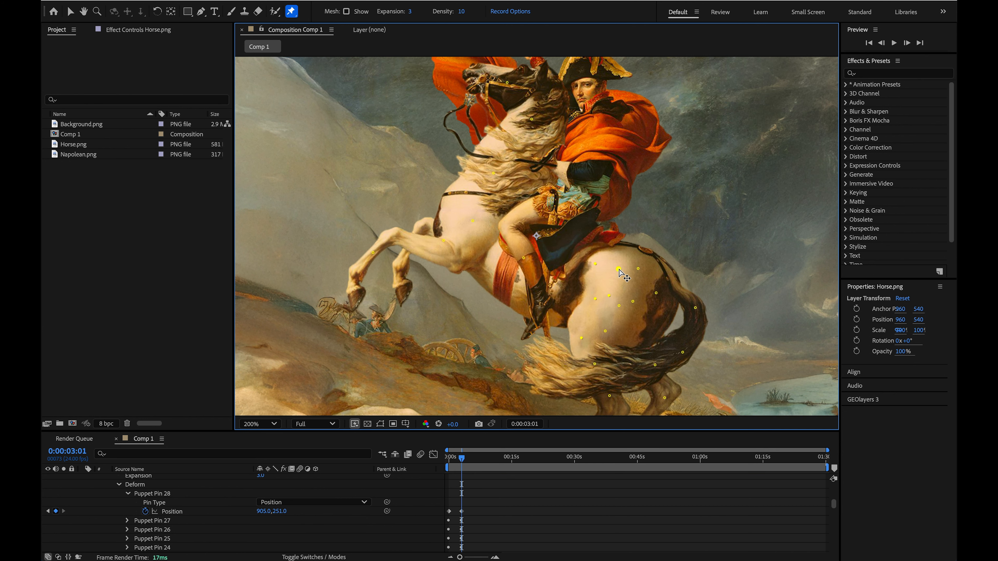
{"action": "key", "text": "comma"}
{"action": "left_click_drag", "start_coordinate": [455, 461], "coordinate": [462, 459]}
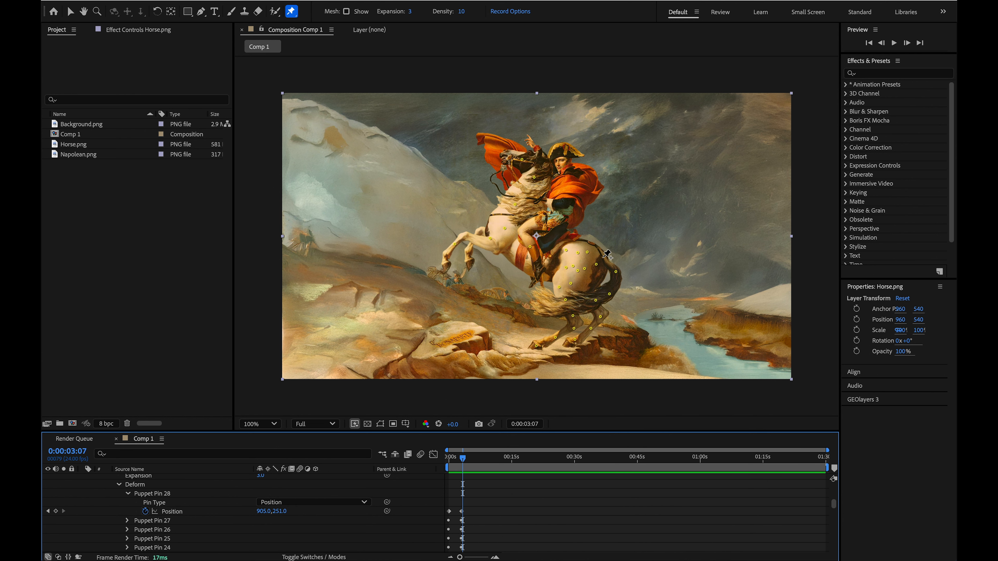
At 0:00:03:01, move the haunch and tail pins together slightly toward the tail and down, then scrub the timeline to check the motion.
{"action": "key", "text": "j"}
{"action": "key", "text": "period"}
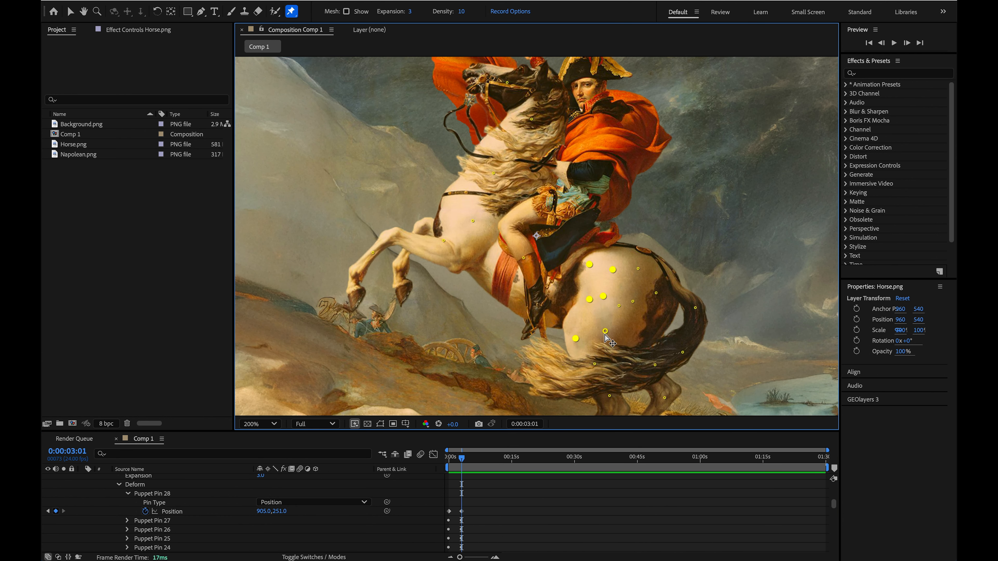
{"action": "left_click", "coordinate": [605, 331], "text": "shift"}
{"action": "left_click", "coordinate": [619, 306], "text": "shift"}
{"action": "left_click", "coordinate": [633, 302], "text": "shift"}
{"action": "left_click", "coordinate": [656, 293], "text": "shift"}
{"action": "left_click", "coordinate": [639, 268], "text": "shift"}
{"action": "left_click", "coordinate": [695, 308], "text": "shift"}
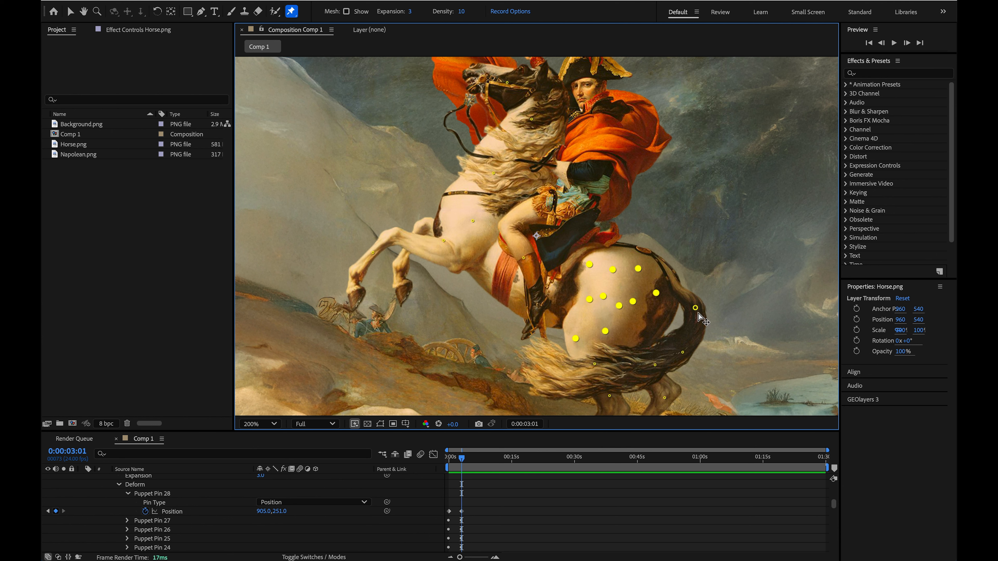
{"action": "left_click", "coordinate": [683, 353], "text": "shift"}
{"action": "left_click", "coordinate": [595, 364], "text": "shift"}
{"action": "left_click_drag", "start_coordinate": [641, 268], "coordinate": [645, 271]}
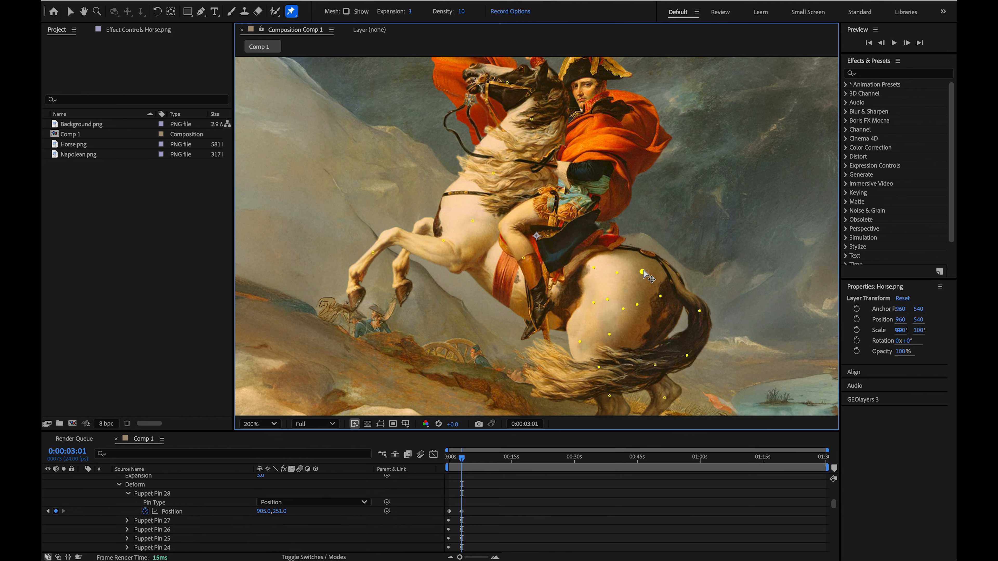
{"action": "key", "text": "comma"}
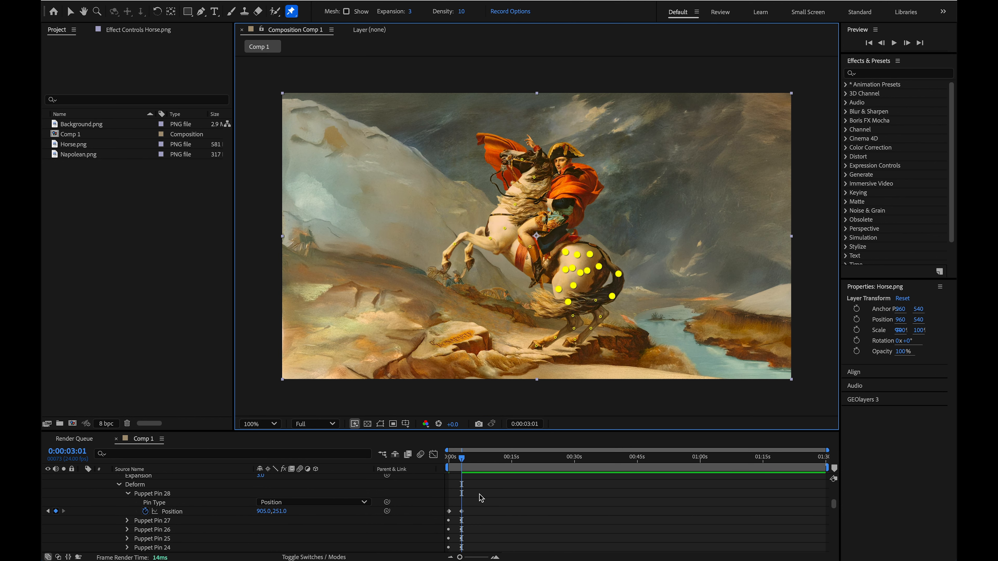
{"action": "left_click", "coordinate": [475, 481]}
{"action": "mouse_move", "coordinate": [465, 460]}
{"action": "left_mouse_down"}
{"action": "mouse_move", "coordinate": [437, 458]}
{"action": "mouse_move", "coordinate": [465, 453]}
{"action": "left_mouse_up"}
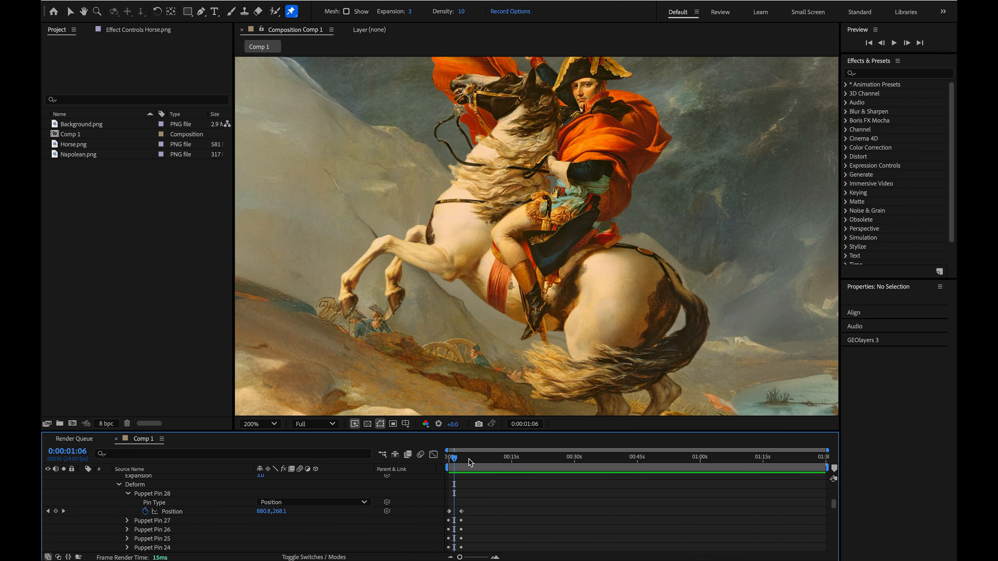
{"action": "mouse_move", "coordinate": [469, 459]}
{"action": "left_mouse_down"}
{"action": "mouse_move", "coordinate": [448, 464]}
{"action": "mouse_move", "coordinate": [471, 464]}
{"action": "mouse_move", "coordinate": [460, 464]}
{"action": "left_mouse_up"}
Return to the first keyframe at 0:00:00:00, collapse the Horse.png layer and enable Position keyframing on the Napolean.png layer.
{"action": "left_click", "coordinate": [48, 511]}
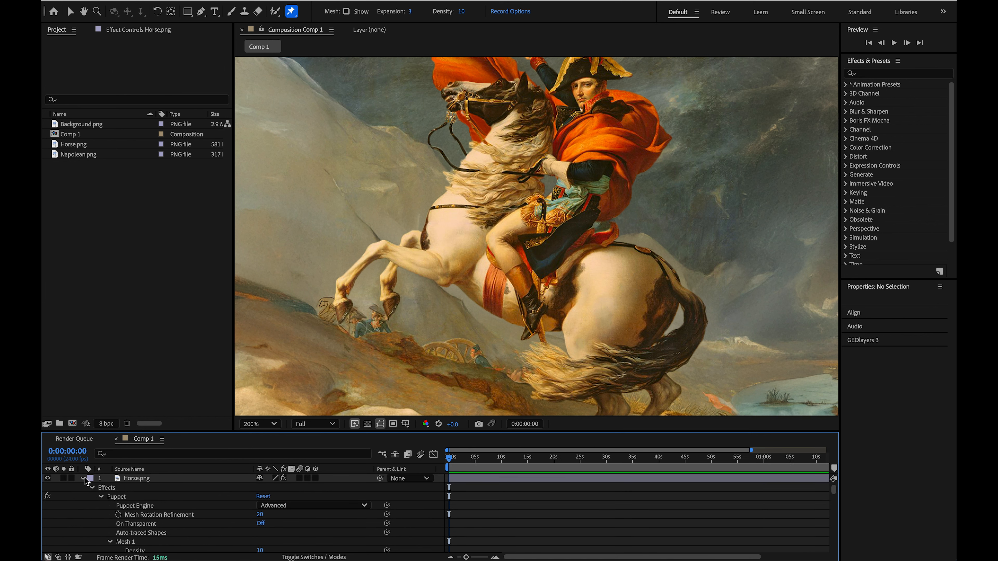
{"action": "left_click", "coordinate": [85, 479]}
{"action": "left_click", "coordinate": [130, 491]}
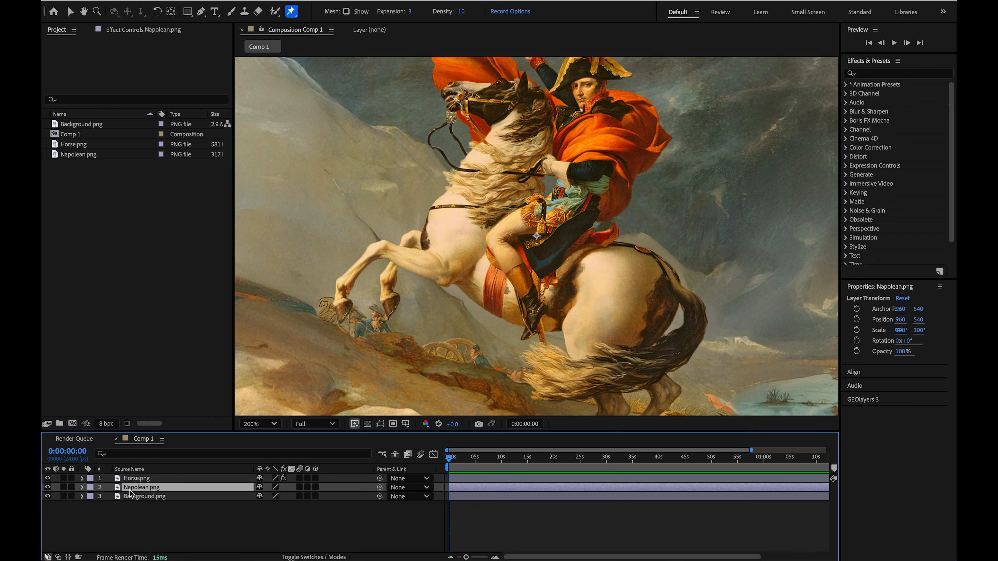
{"action": "left_click", "coordinate": [82, 488]}
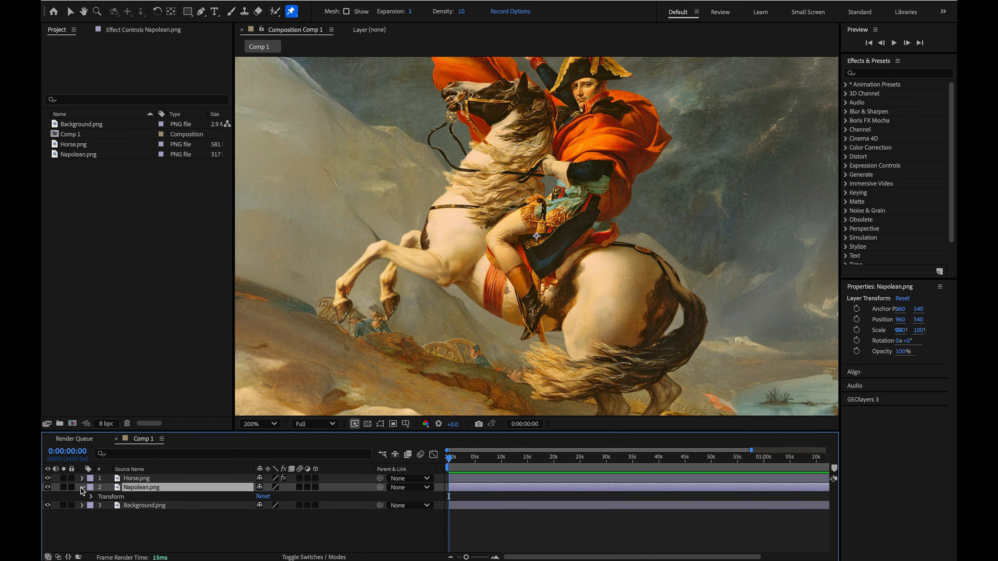
{"action": "left_click", "coordinate": [91, 496]}
{"action": "left_click", "coordinate": [109, 514]}
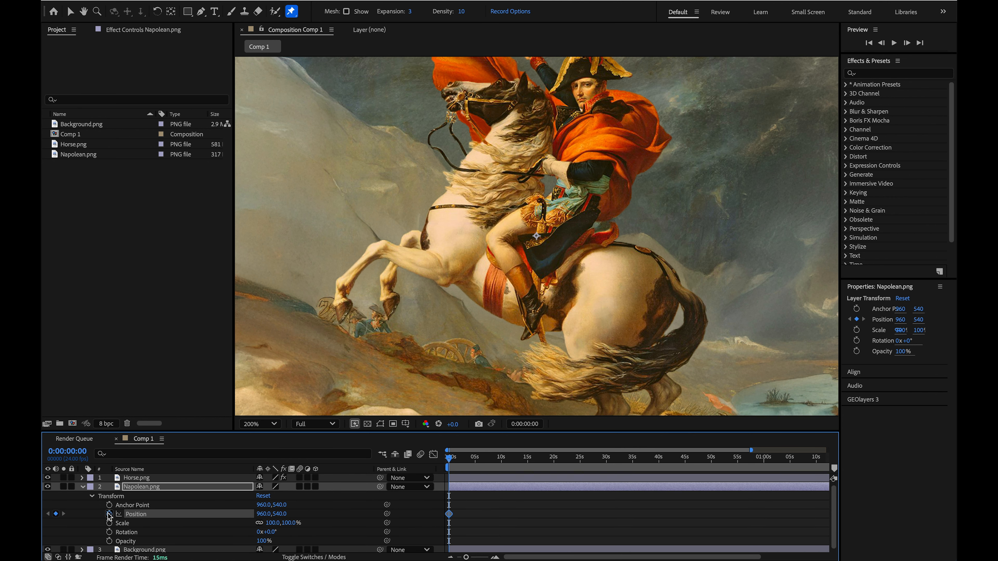
Go to the horse's keyframe at 0:00:03:01 and move the Napolean.png layer to Position 984, 537 to follow the horse.
{"action": "scroll", "coordinate": [260, 500], "scroll_direction": "down", "scroll_amount": 1}
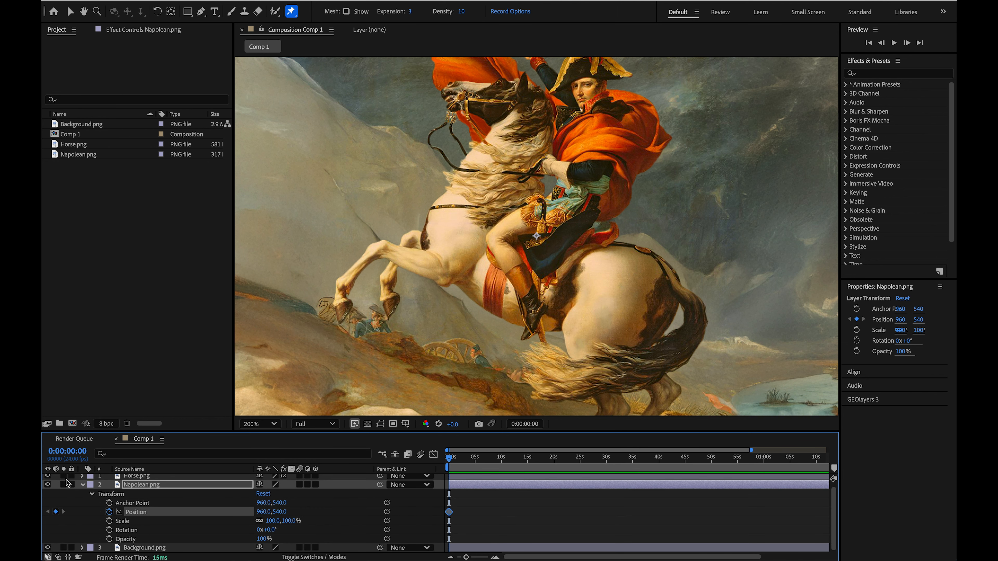
{"action": "left_click", "coordinate": [81, 477]}
{"action": "scroll", "coordinate": [157, 489], "scroll_direction": "down", "scroll_amount": 5}
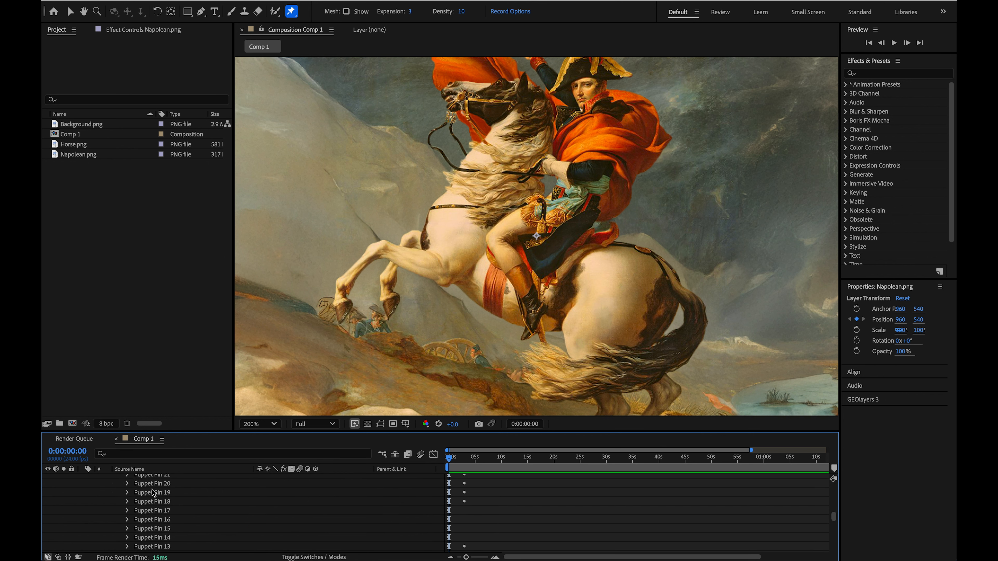
{"action": "scroll", "coordinate": [159, 492], "scroll_direction": "up", "scroll_amount": 3}
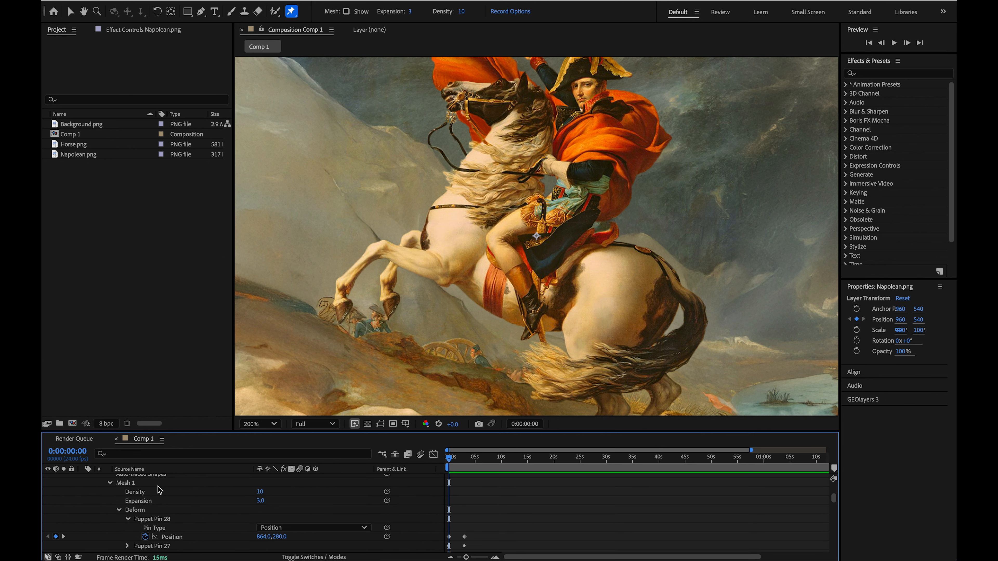
{"action": "left_click", "coordinate": [65, 536]}
{"action": "scroll", "coordinate": [275, 497], "scroll_direction": "up", "scroll_amount": 3}
{"action": "left_click", "coordinate": [82, 478]}
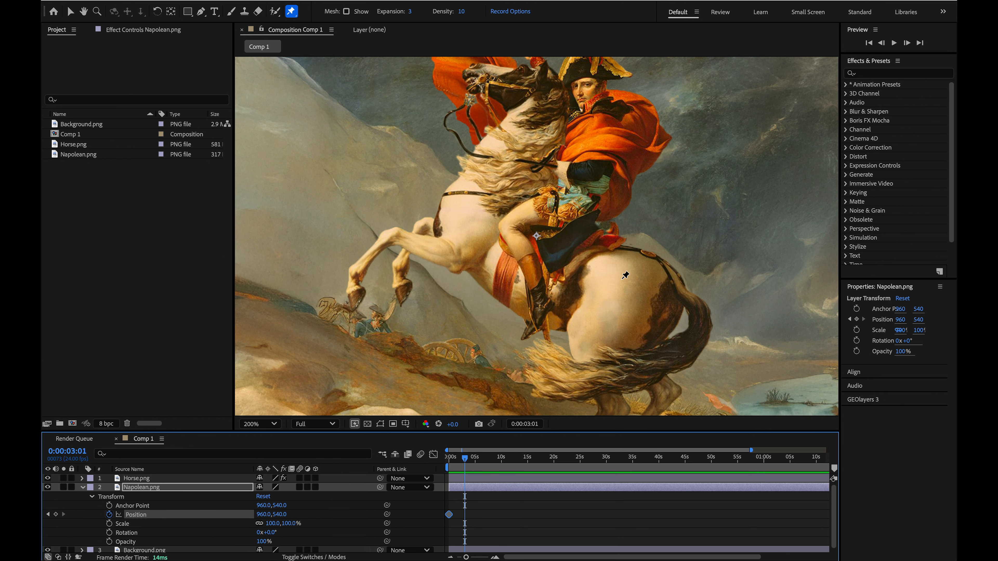
{"action": "left_click", "coordinate": [162, 489]}
{"action": "key", "text": "v"}
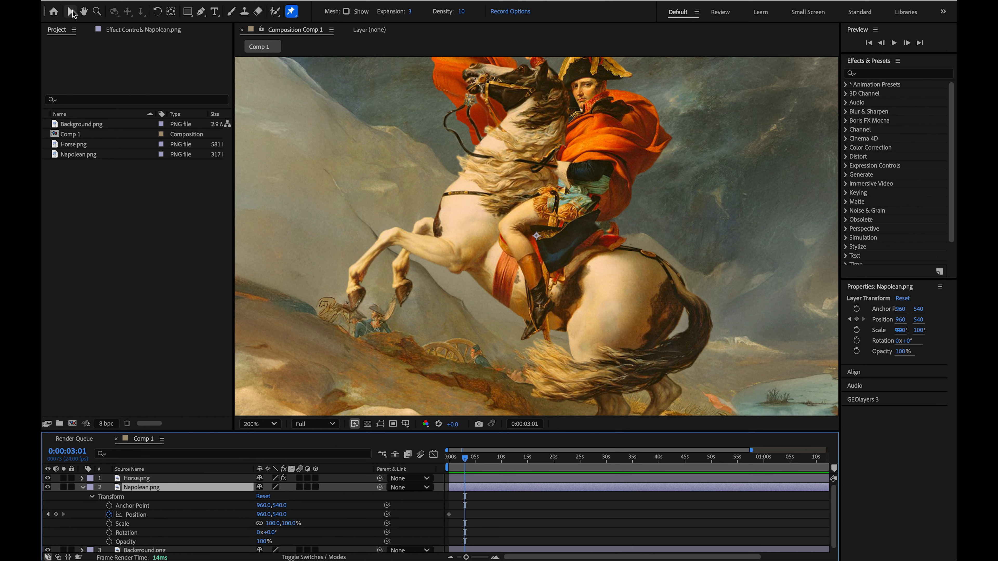
{"action": "left_click_drag", "start_coordinate": [614, 160], "coordinate": [627, 160]}
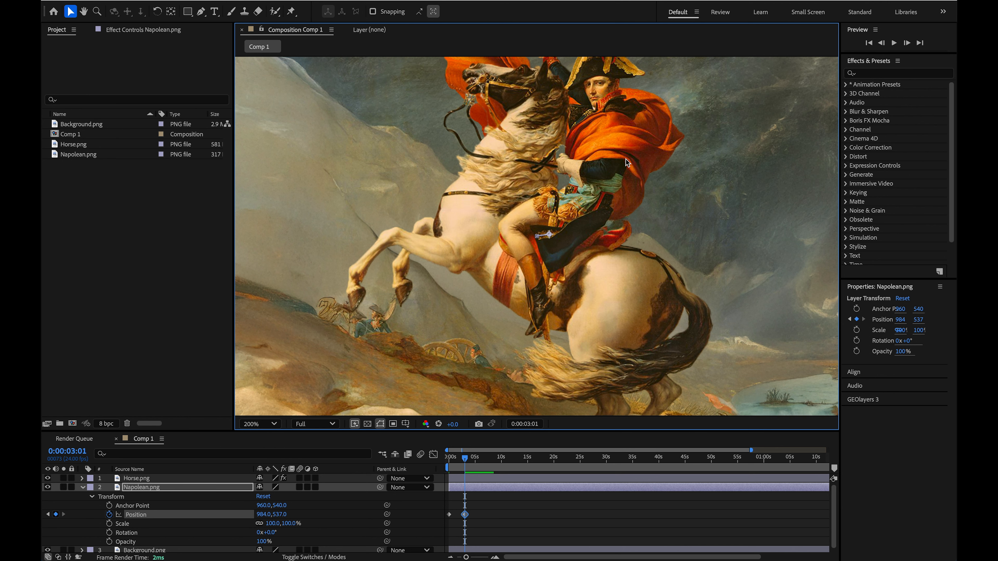
Scrub past the new Position keyframe and examine how the rider sits on the horse, both up close and in the full frame.
{"action": "key", "text": "comma"}
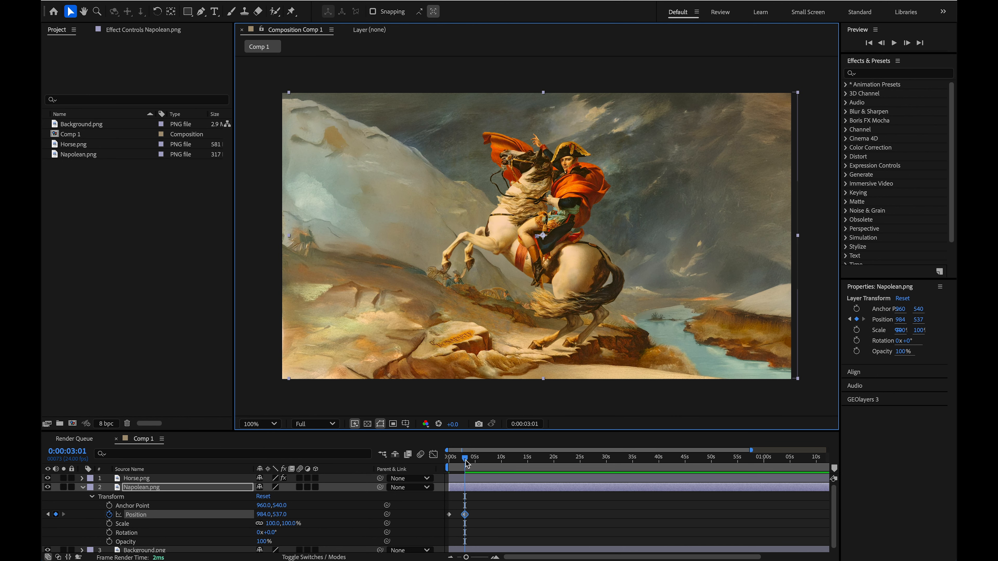
{"action": "mouse_move", "coordinate": [468, 464]}
{"action": "left_mouse_down"}
{"action": "mouse_move", "coordinate": [449, 466]}
{"action": "mouse_move", "coordinate": [471, 465]}
{"action": "left_mouse_up"}
{"action": "key", "text": "period"}
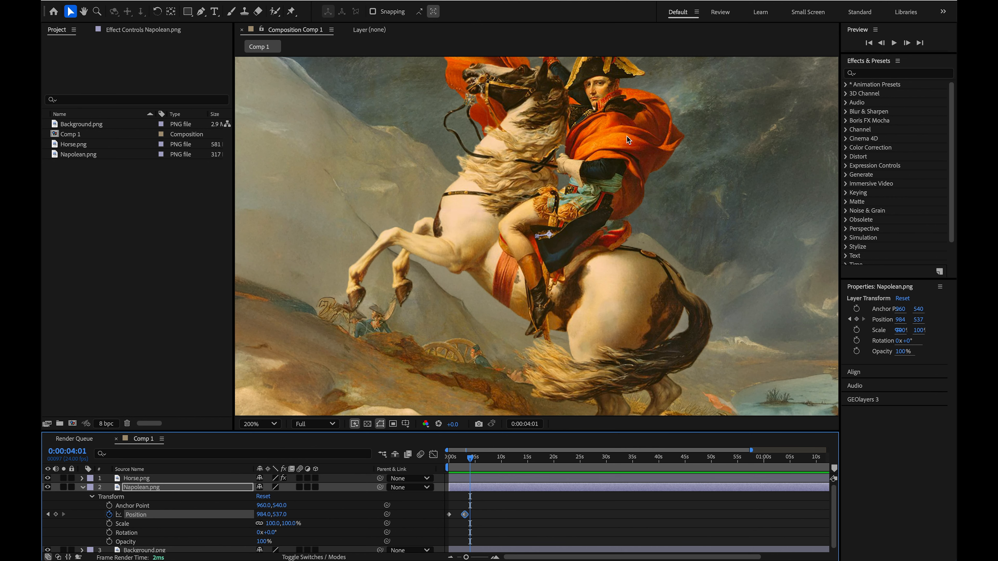
{"action": "key", "text": "comma"}
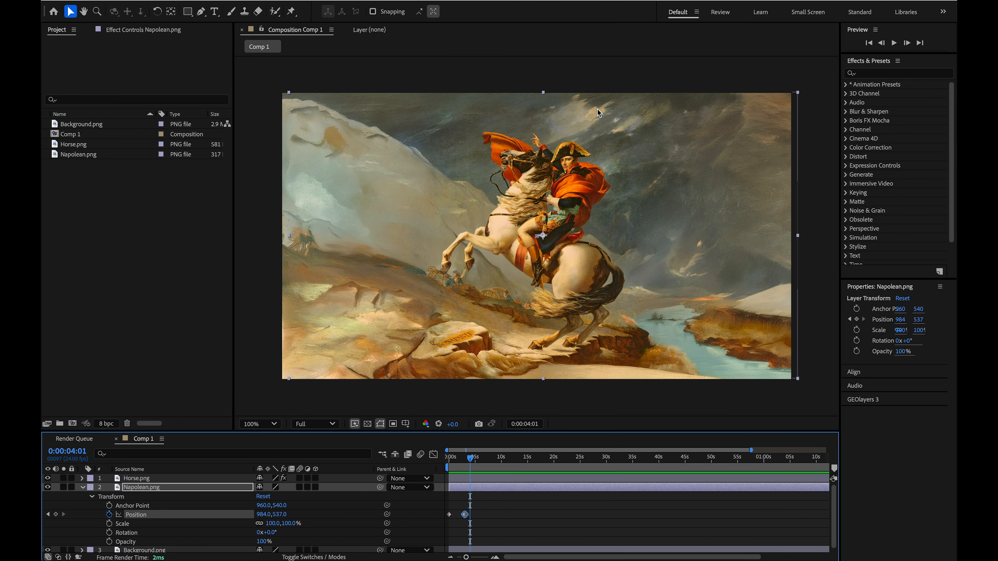
{"action": "key", "text": "period"}
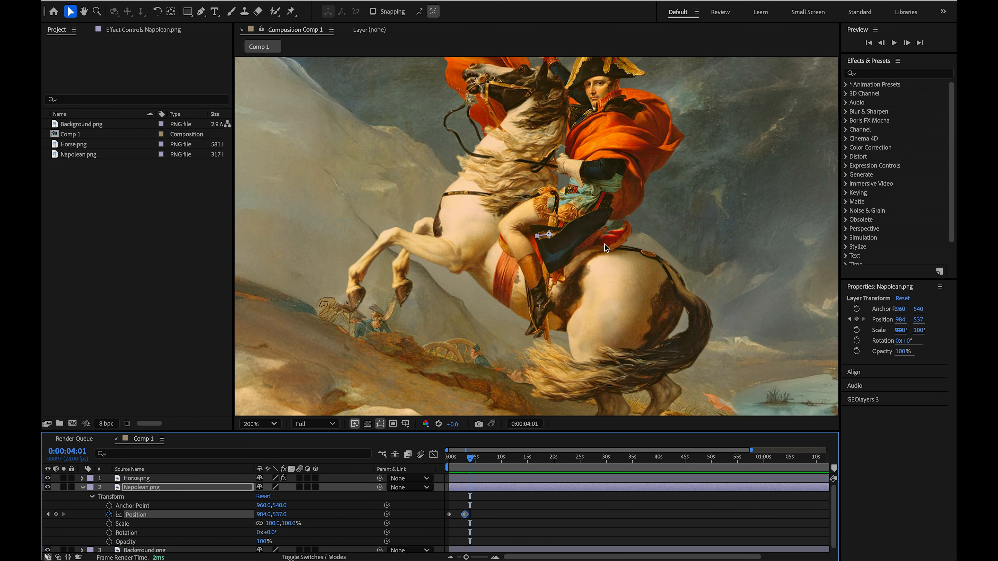
{"action": "left_click_drag", "start_coordinate": [592, 172], "coordinate": [584, 217]}
{"action": "key", "text": "period"}
{"action": "left_click_drag", "start_coordinate": [603, 169], "coordinate": [573, 230]}
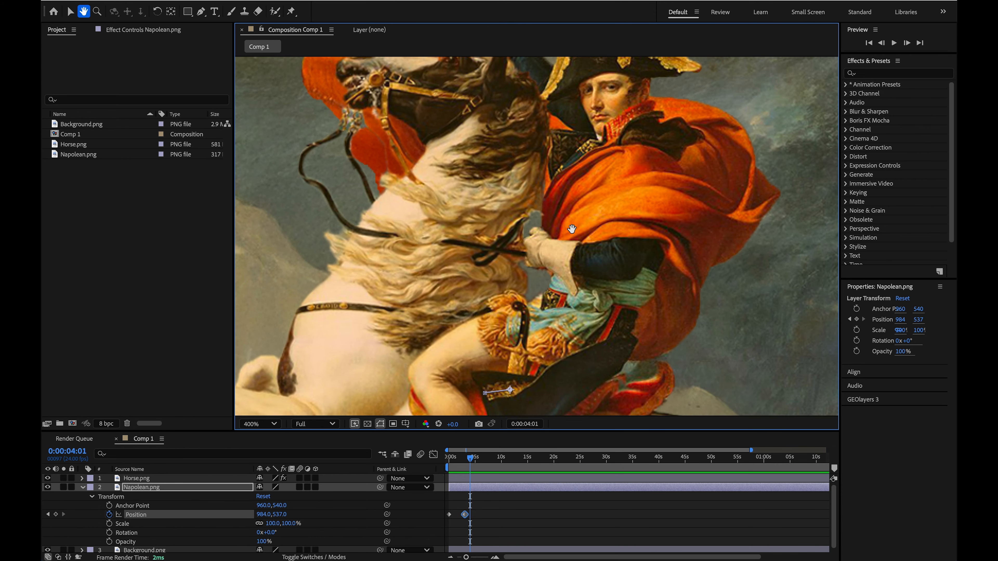
{"action": "key", "text": "comma"}
{"action": "key", "text": "v"}
At 0:00:00:00, place puppet pins on the Napolean.png layer around the rider's waist and face and on the flying part of the cape.
{"action": "left_click", "coordinate": [168, 496]}
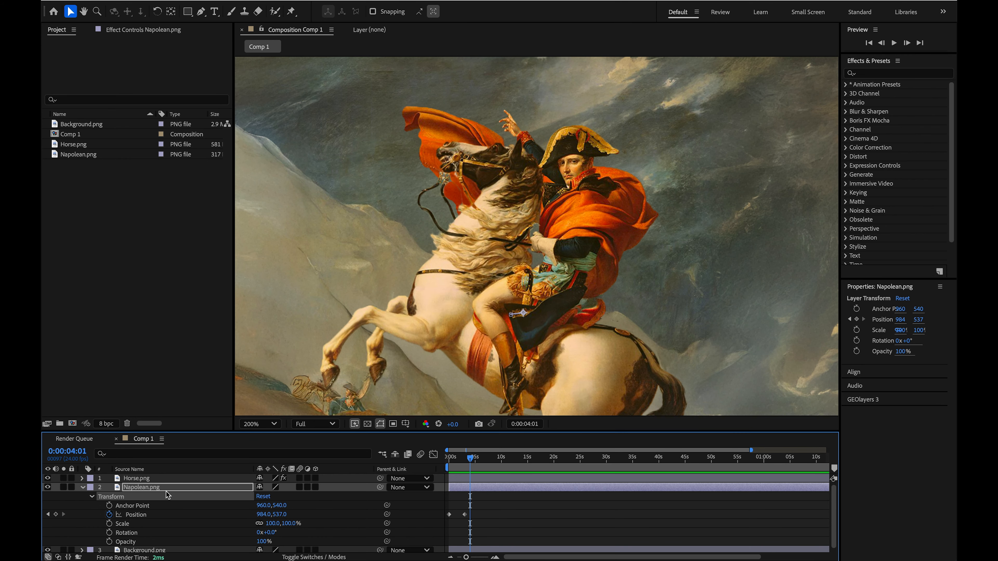
{"action": "key", "text": "Home"}
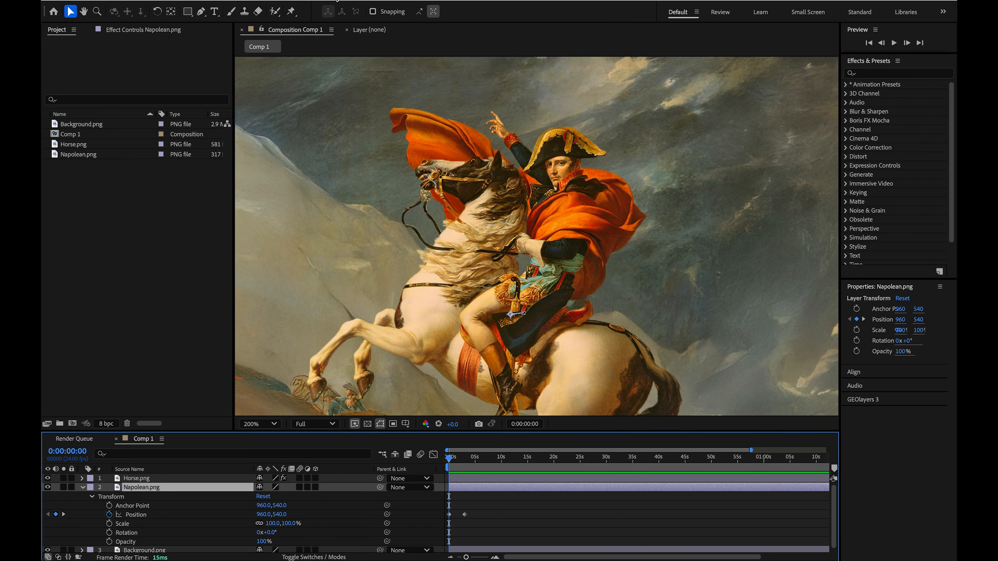
{"action": "left_click", "coordinate": [297, 13]}
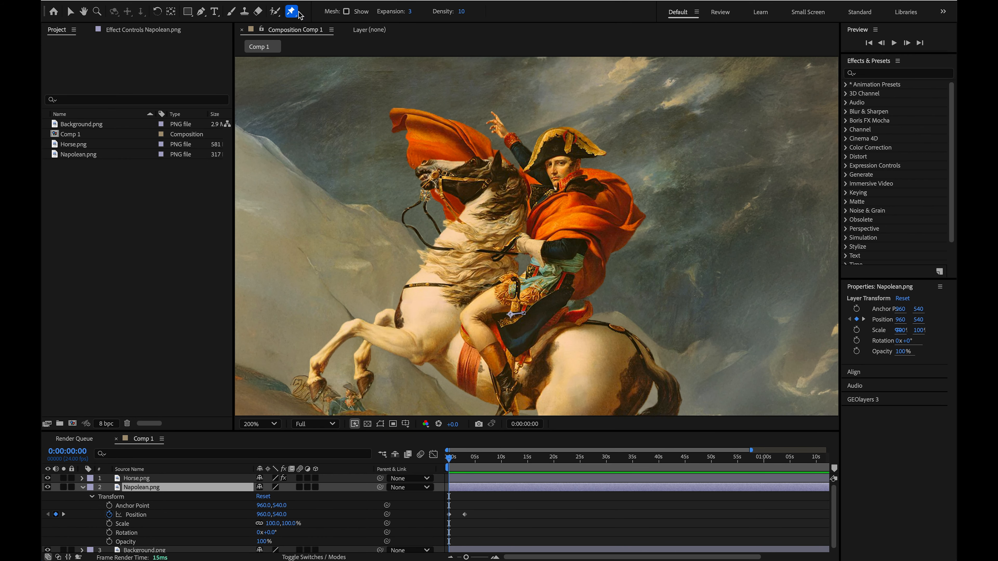
{"action": "left_click", "coordinate": [536, 282]}
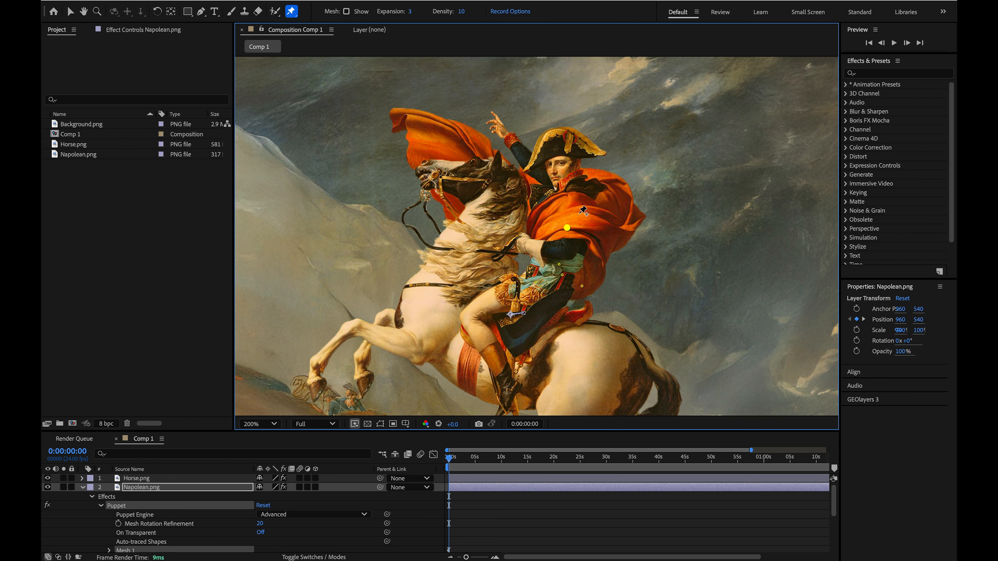
{"action": "left_click", "coordinate": [435, 134]}
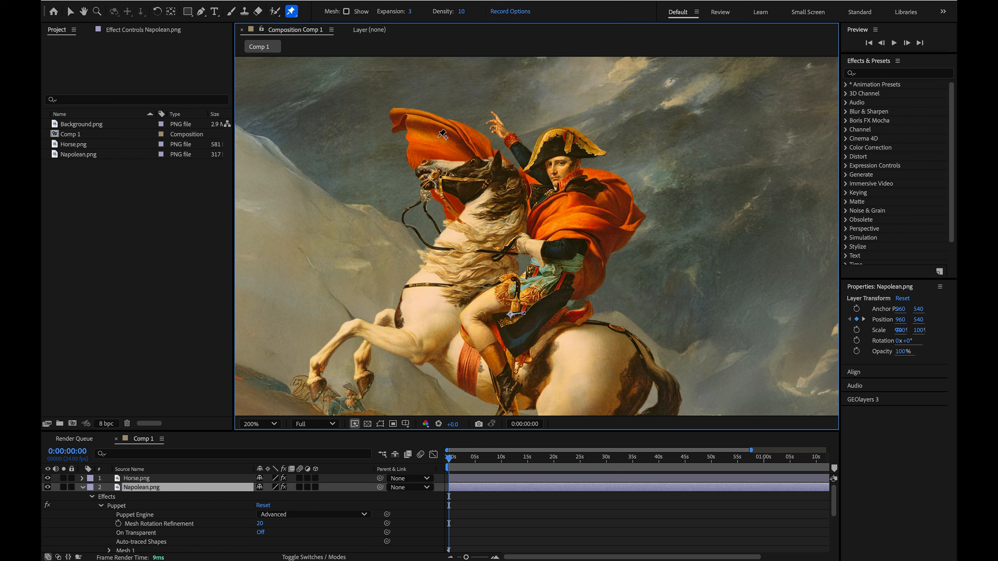
{"action": "left_click", "coordinate": [445, 206]}
{"action": "left_click", "coordinate": [489, 168]}
At the horse's 0:00:03:01 keyframe, move the two flying cape pins slightly up and back, and nudge the rider's face pin slightly back.
{"action": "left_click", "coordinate": [82, 480]}
{"action": "scroll", "coordinate": [96, 494], "scroll_direction": "down", "scroll_amount": 5}
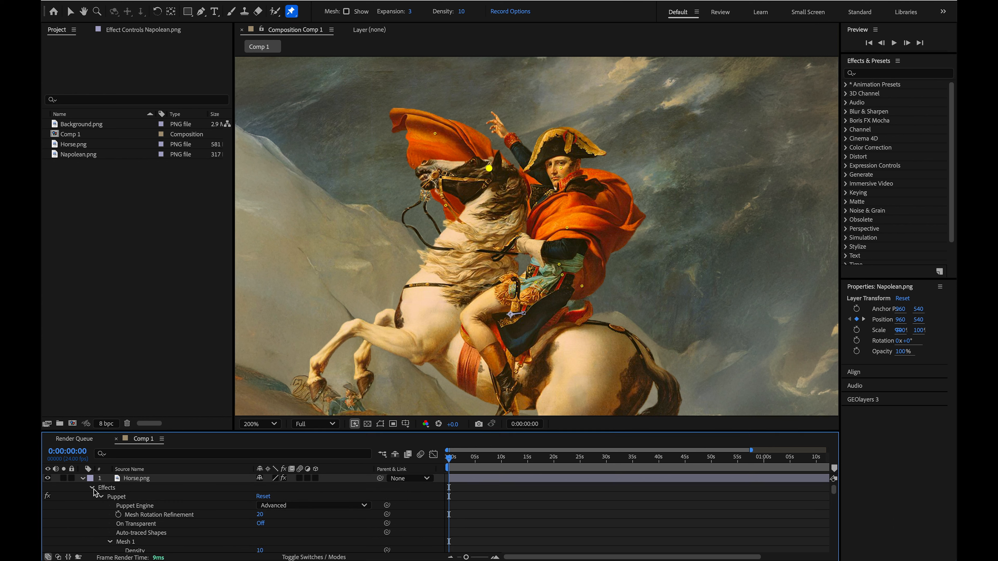
{"action": "left_click", "coordinate": [64, 516]}
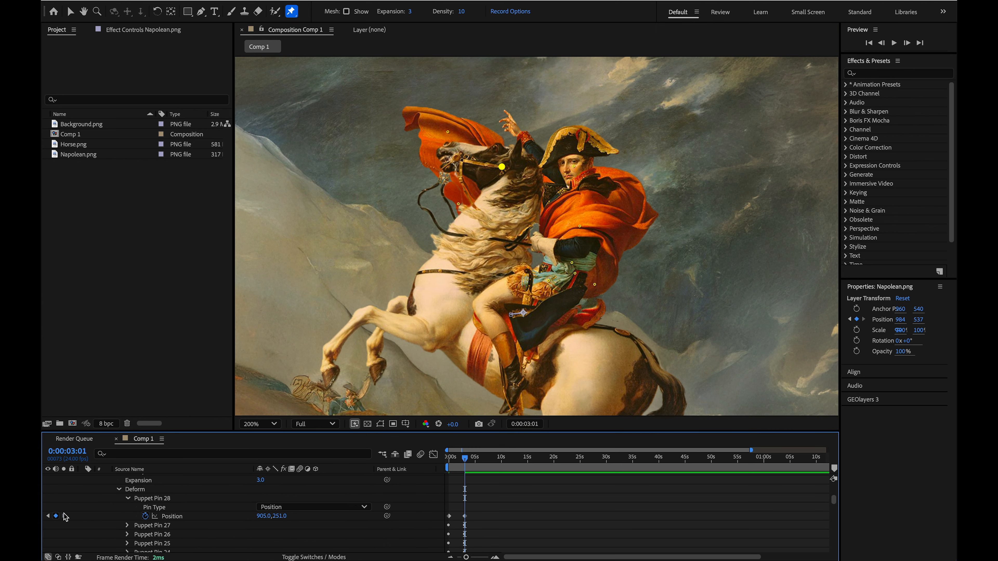
{"action": "left_click", "coordinate": [447, 132]}
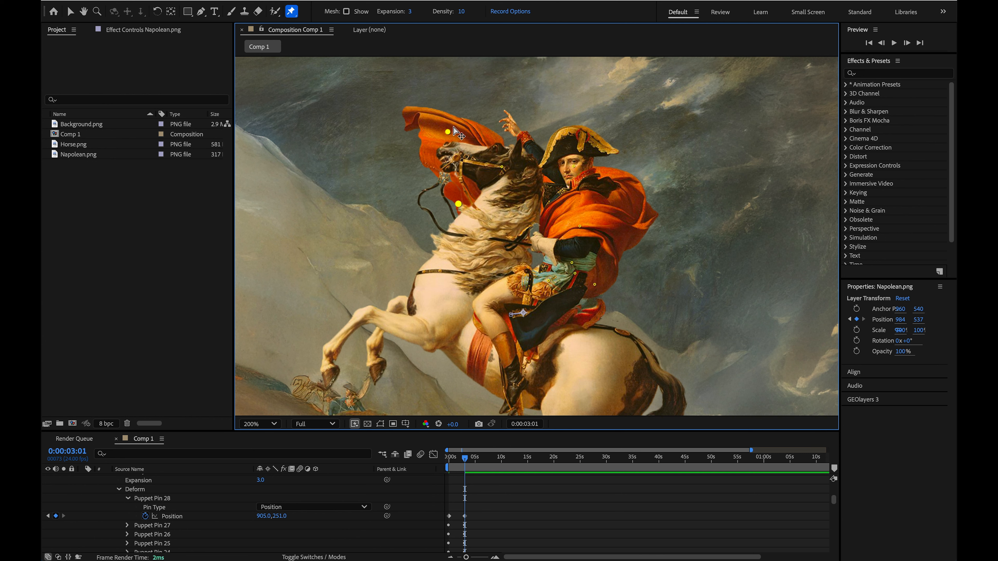
{"action": "left_click_drag", "start_coordinate": [453, 126], "coordinate": [457, 124]}
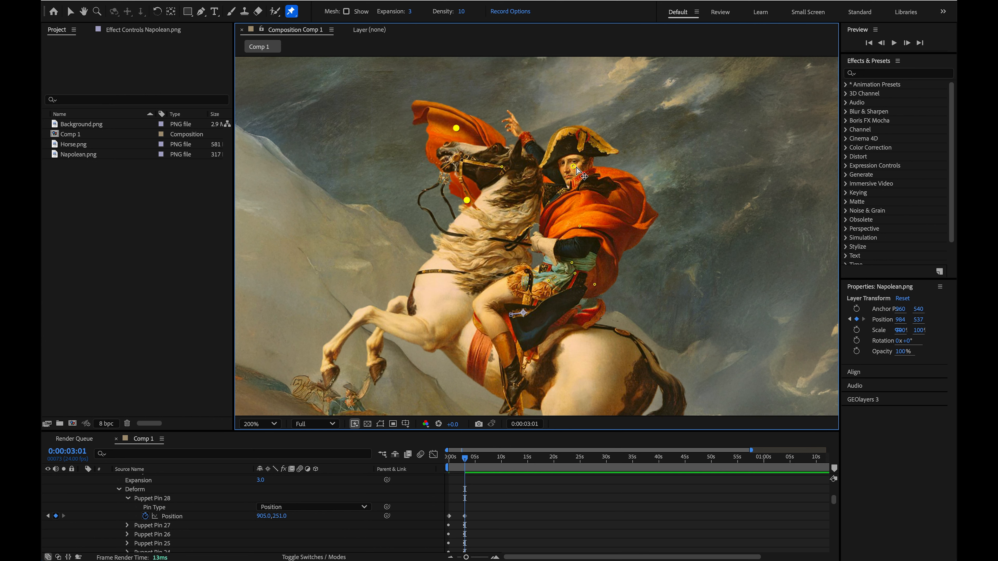
{"action": "left_click_drag", "start_coordinate": [575, 165], "coordinate": [578, 164]}
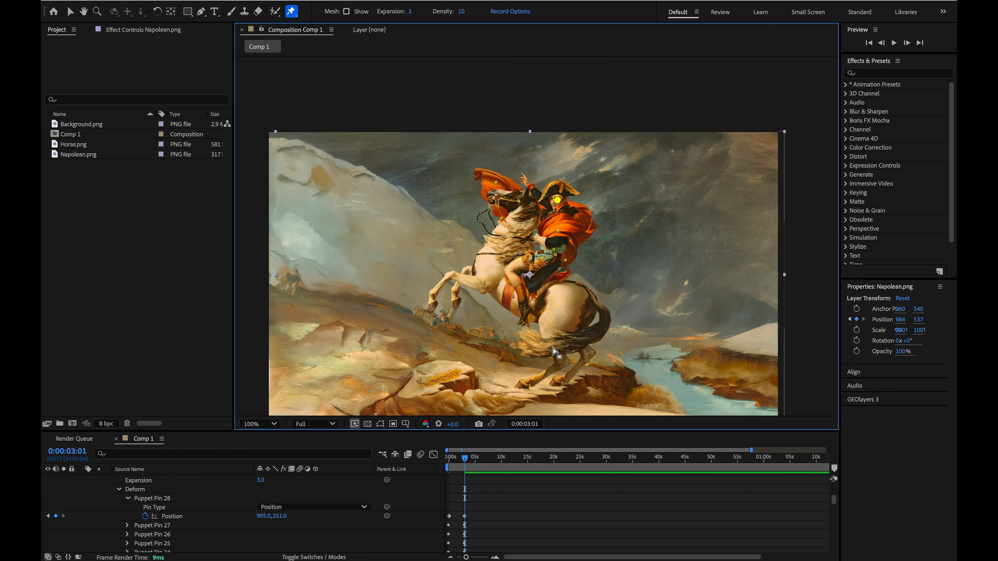
Scrub between 0:00:00:00 and 0:00:03:01 to review the combined horse and rider motion, and fit the composition to the viewer.
{"action": "left_click_drag", "start_coordinate": [467, 461], "coordinate": [449, 464]}
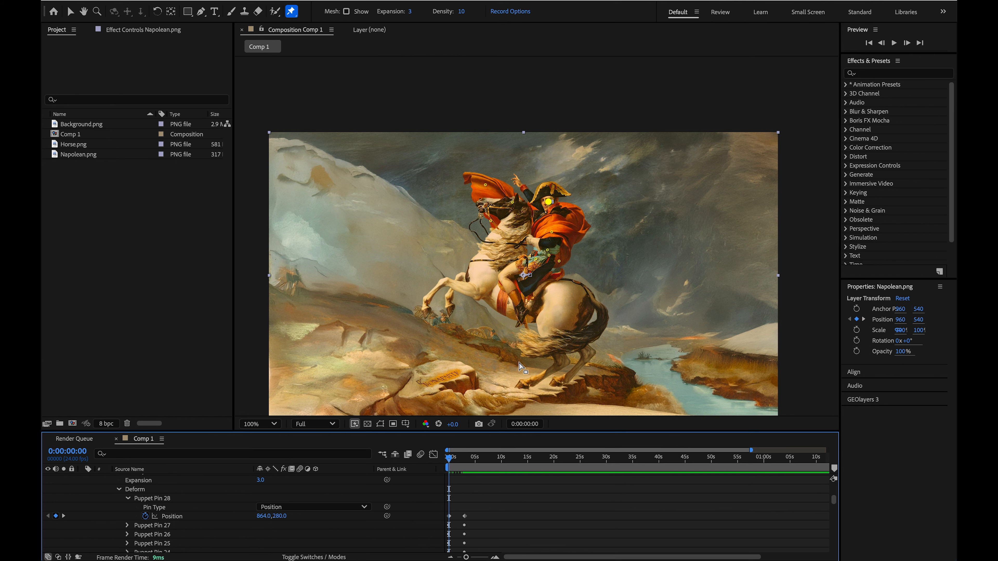
{"action": "key", "text": "period"}
{"action": "key", "text": "space"}
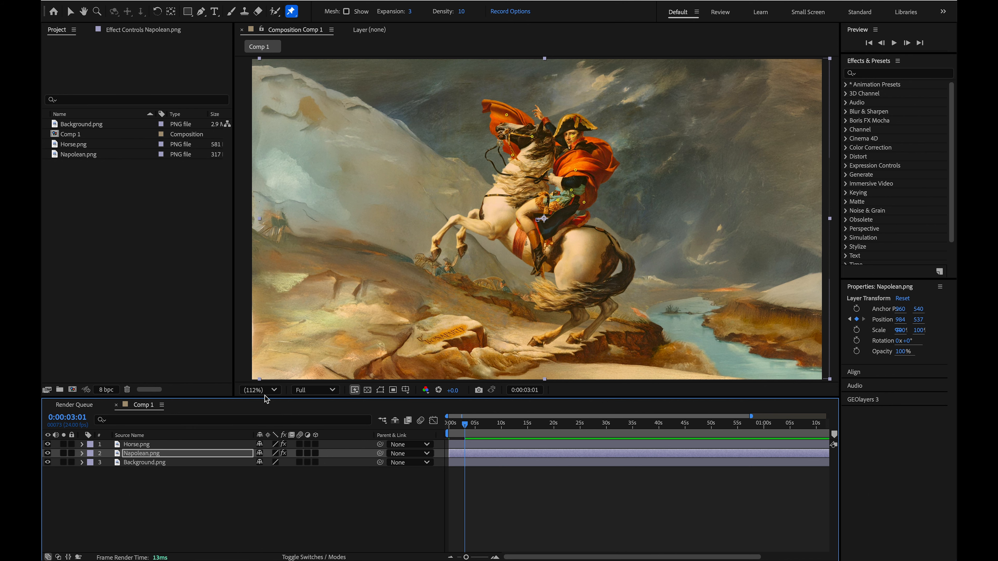
{"action": "left_click", "coordinate": [261, 390]}
{"action": "left_click", "coordinate": [286, 198]}
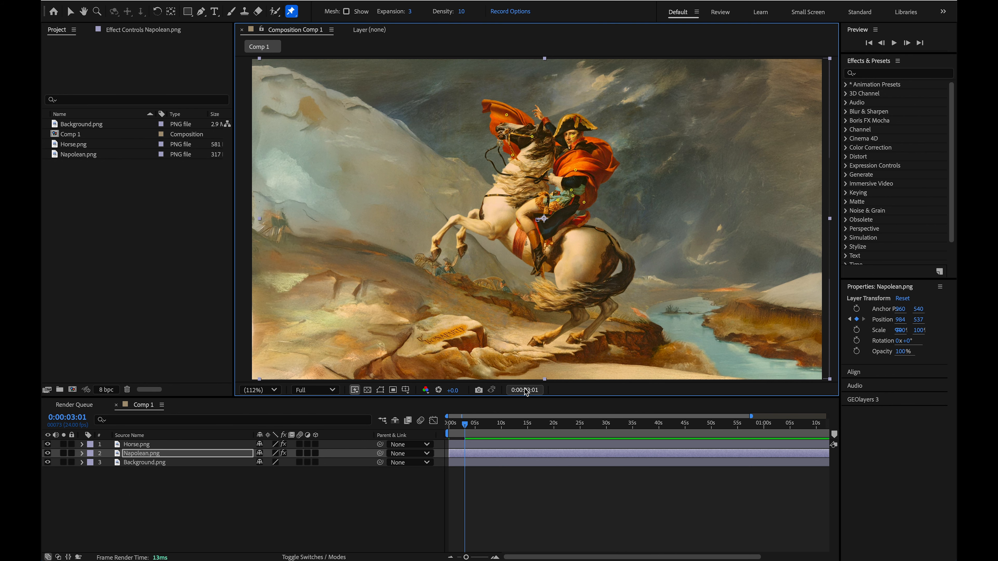
Enlarge the timeline area and expand the Horse.png layer to show its puppet pin keyframes.
{"action": "left_click_drag", "start_coordinate": [529, 398], "coordinate": [530, 291]}
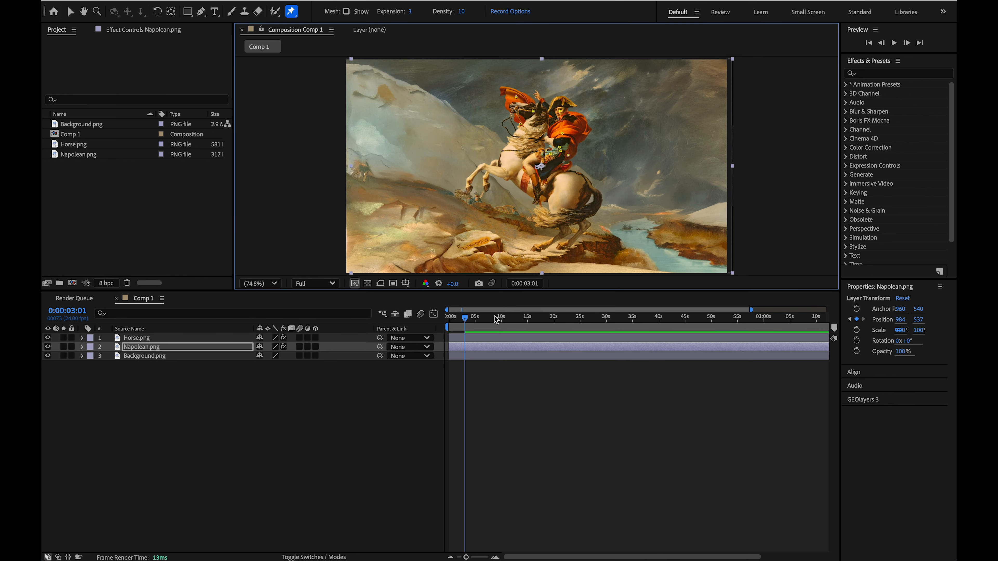
{"action": "left_click", "coordinate": [98, 341]}
{"action": "left_click", "coordinate": [80, 339]}
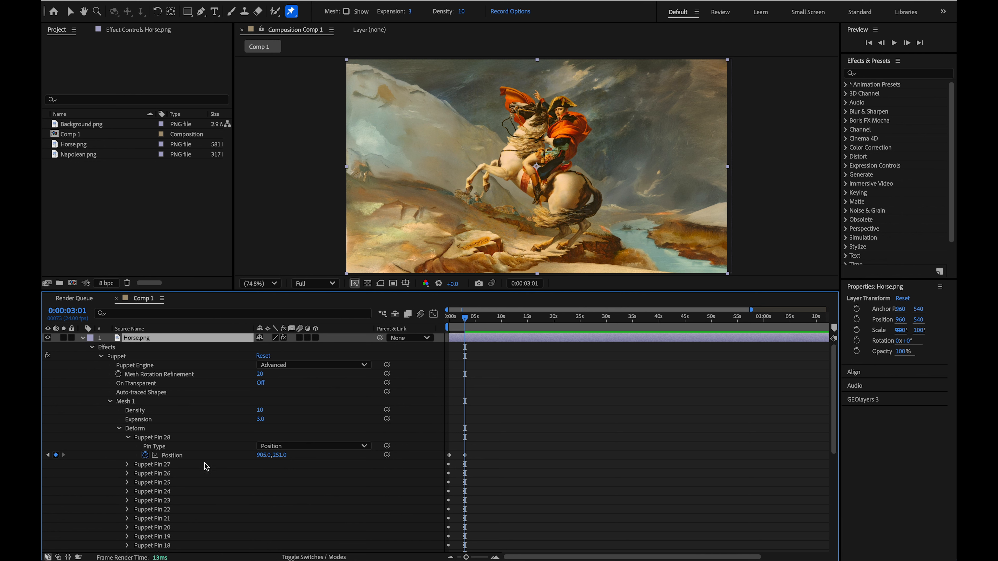
Apply Easy Ease to the Position keyframes of all 28 puppet pins on the Horse.png layer, and collapse the layer.
{"action": "scroll", "coordinate": [207, 468], "scroll_direction": "down", "scroll_amount": 3}
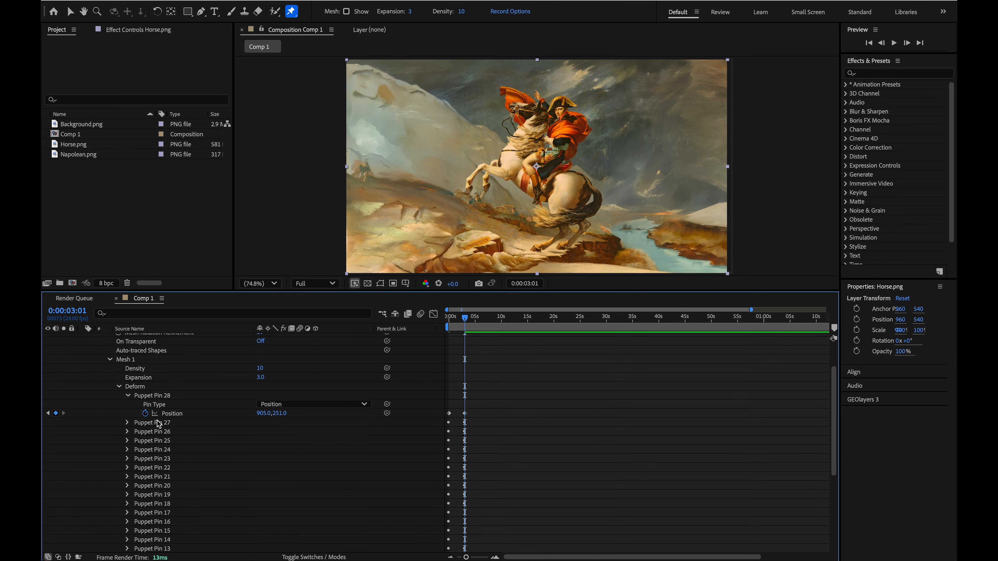
{"action": "left_click", "coordinate": [158, 395]}
{"action": "scroll", "coordinate": [196, 465], "scroll_direction": "down", "scroll_amount": 10}
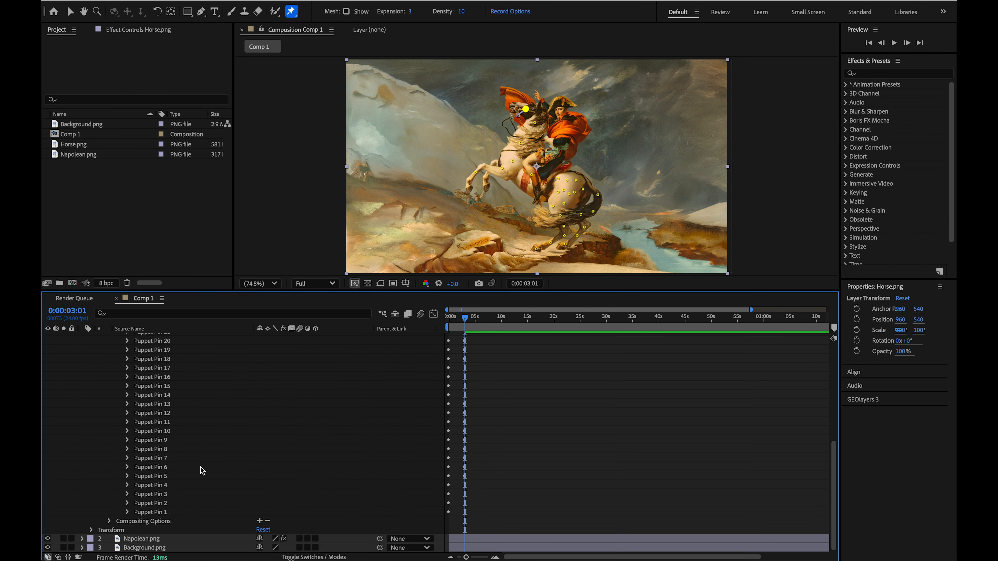
{"action": "left_click", "coordinate": [168, 512], "text": "shift"}
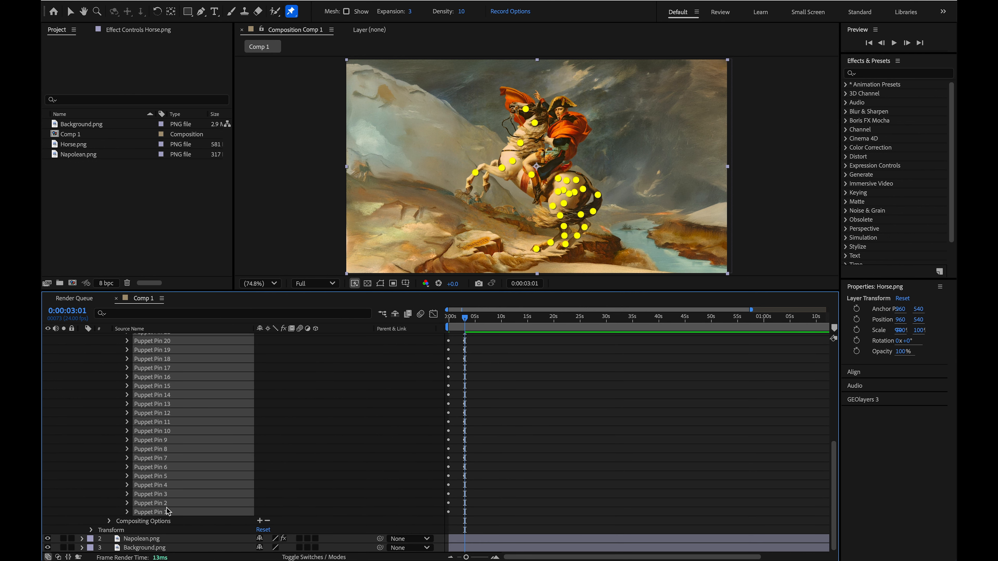
{"action": "left_click", "coordinate": [127, 512]}
{"action": "left_click_drag", "start_coordinate": [502, 536], "coordinate": [437, 455]}
{"action": "right_click", "coordinate": [451, 457]}
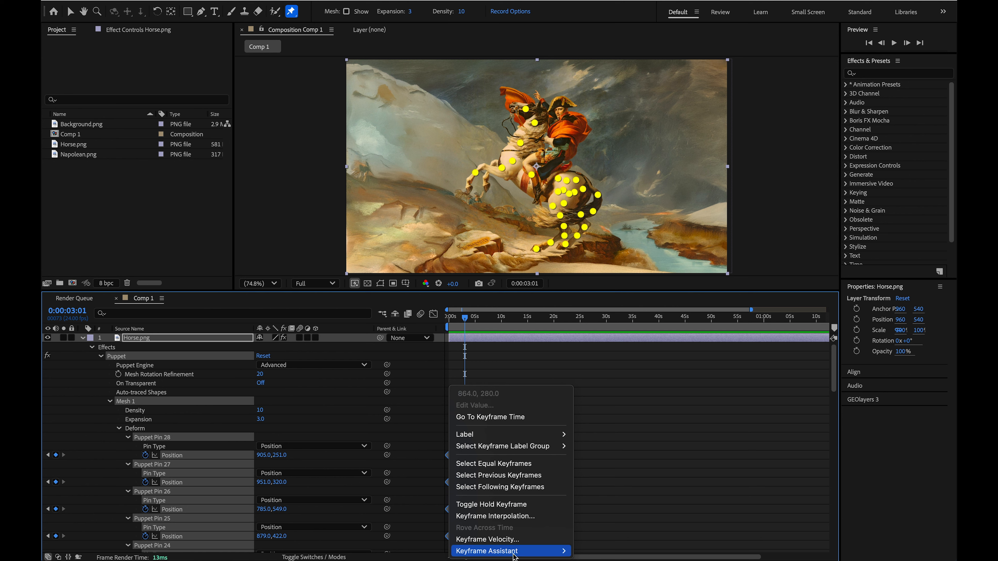
{"action": "mouse_move", "coordinate": [565, 549]}
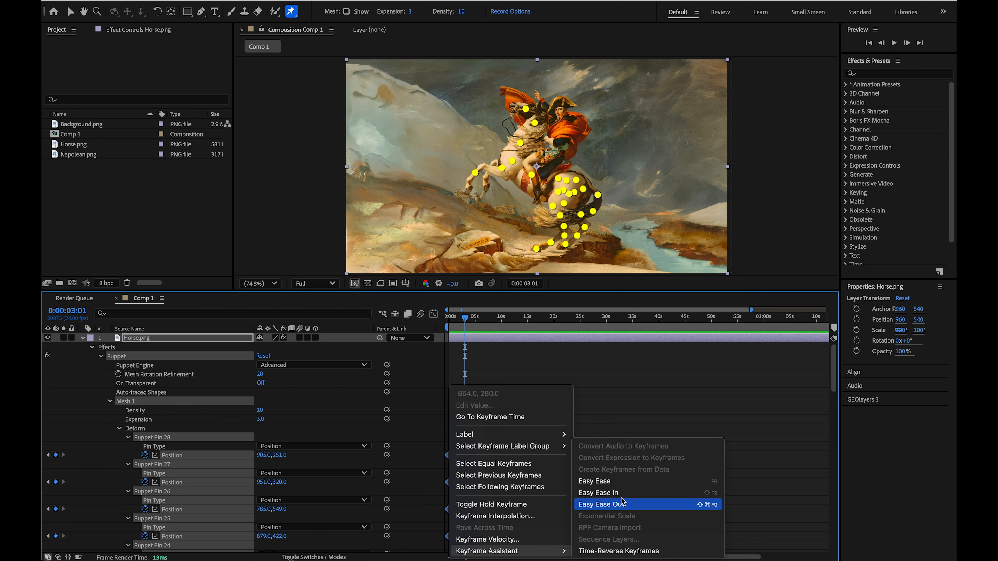
{"action": "left_click", "coordinate": [616, 483]}
{"action": "left_click", "coordinate": [82, 337]}
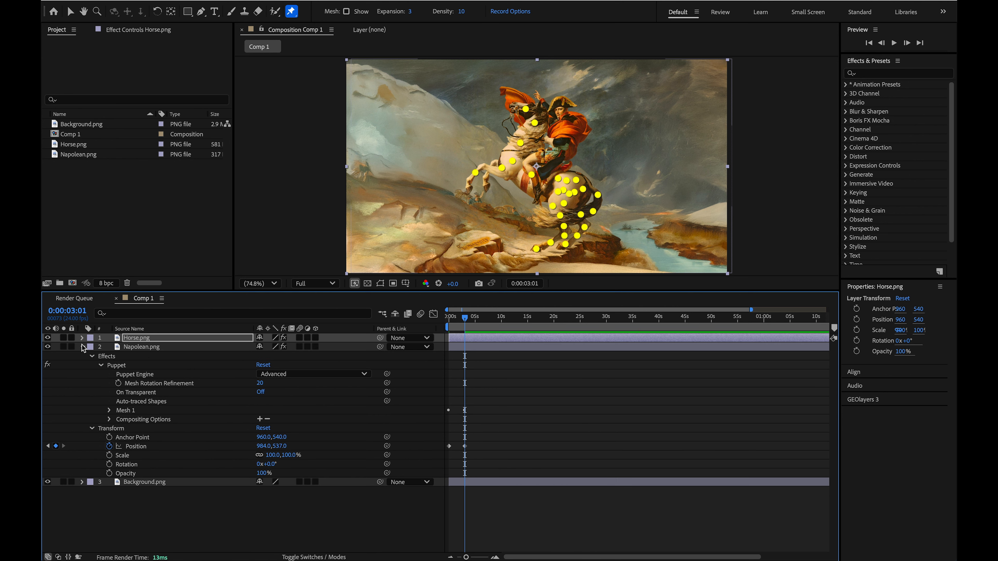
Expand Napolean.png's nine puppet pins and apply Easy Ease to all their Position keyframes and the layer's own Position keyframes.
{"action": "left_click", "coordinate": [83, 347]}
{"action": "left_click", "coordinate": [83, 347]}
{"action": "left_click", "coordinate": [109, 410]}
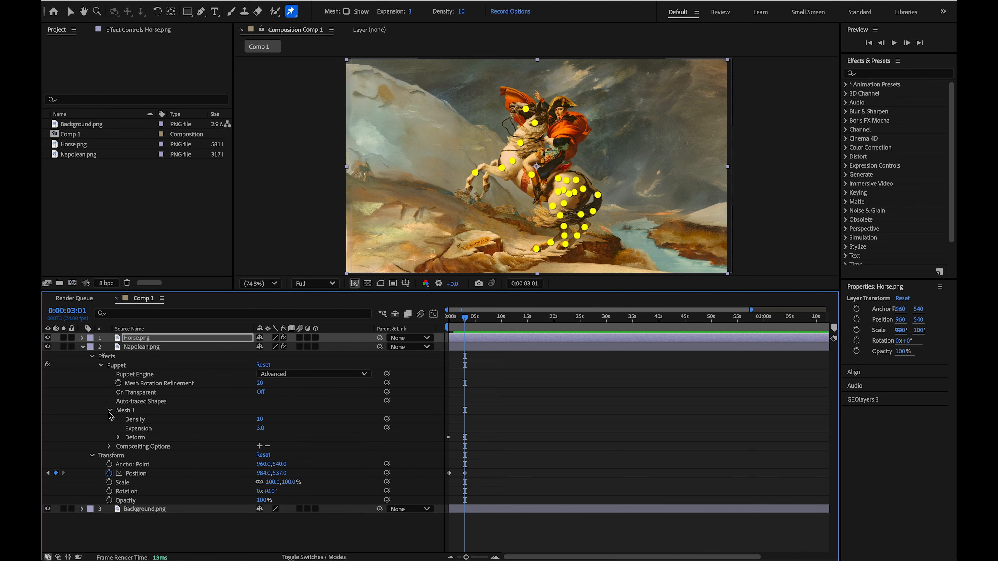
{"action": "left_click", "coordinate": [118, 438]}
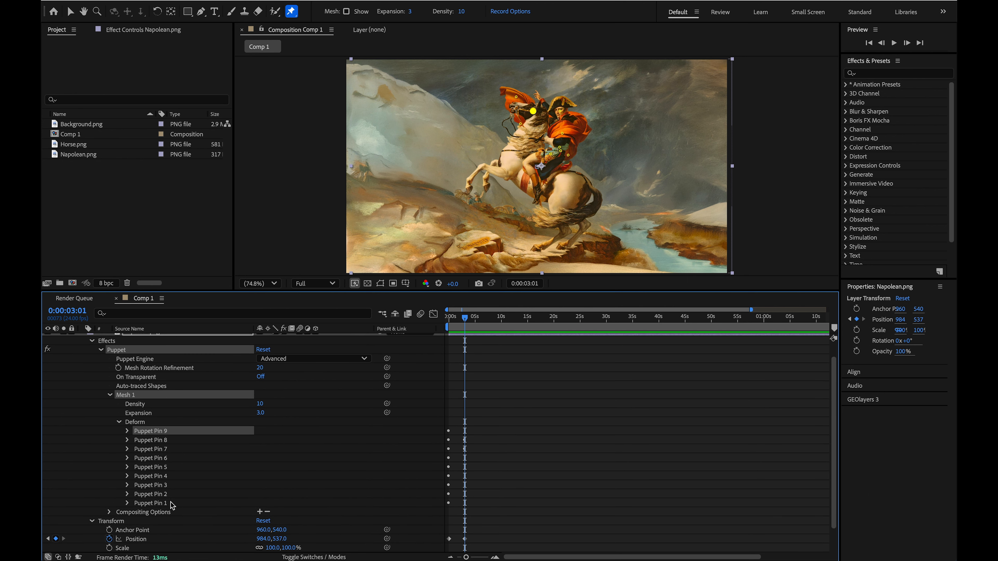
{"action": "left_click", "coordinate": [172, 505], "text": "shift"}
{"action": "left_click", "coordinate": [127, 503]}
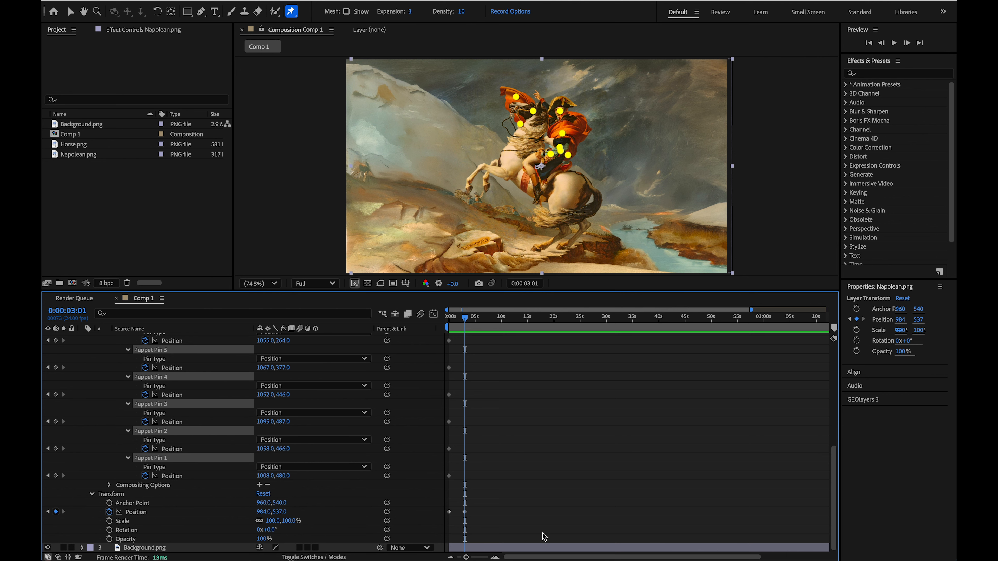
{"action": "left_click_drag", "start_coordinate": [544, 537], "coordinate": [431, 434]}
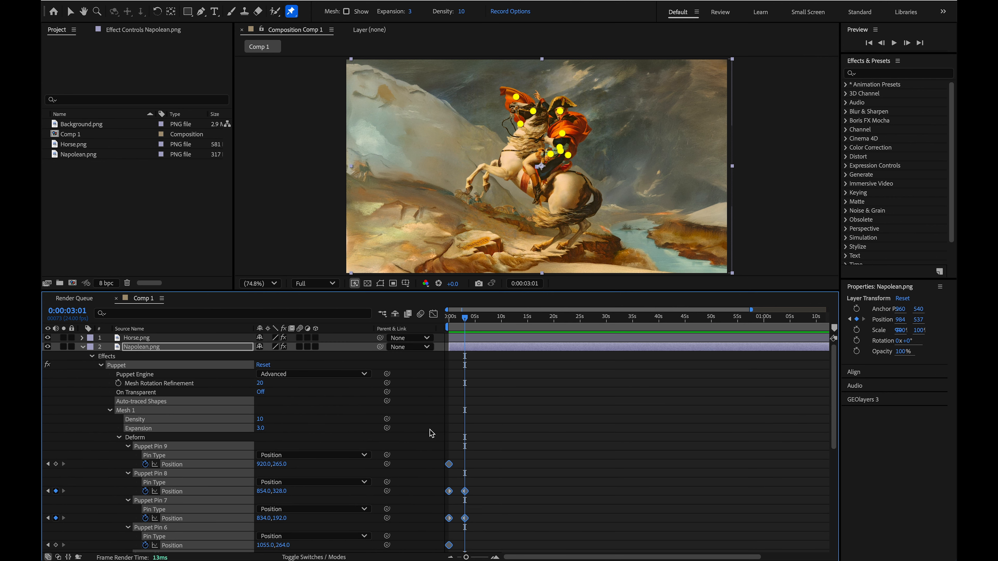
{"action": "right_click", "coordinate": [449, 465]}
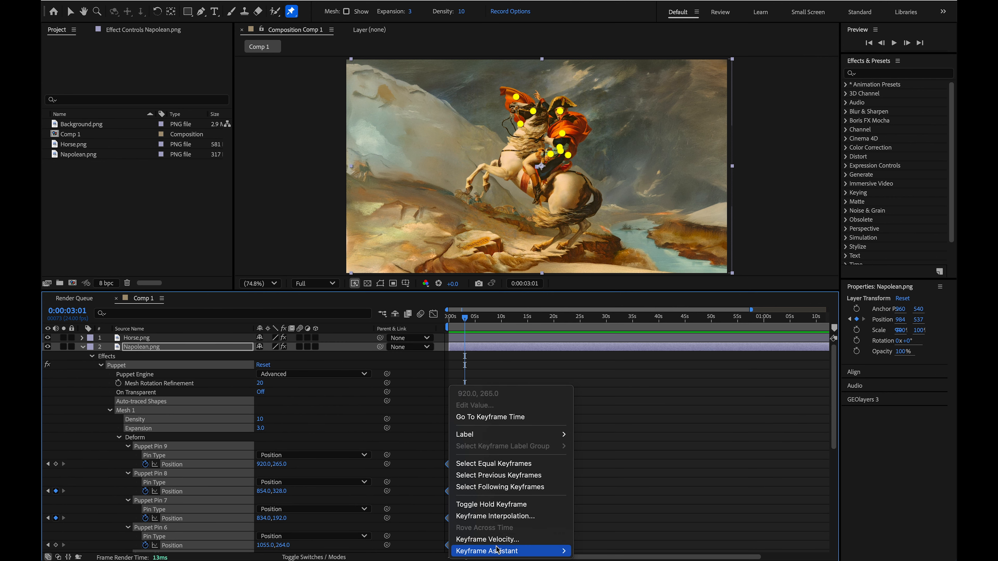
{"action": "mouse_move", "coordinate": [507, 551]}
{"action": "left_click", "coordinate": [616, 494]}
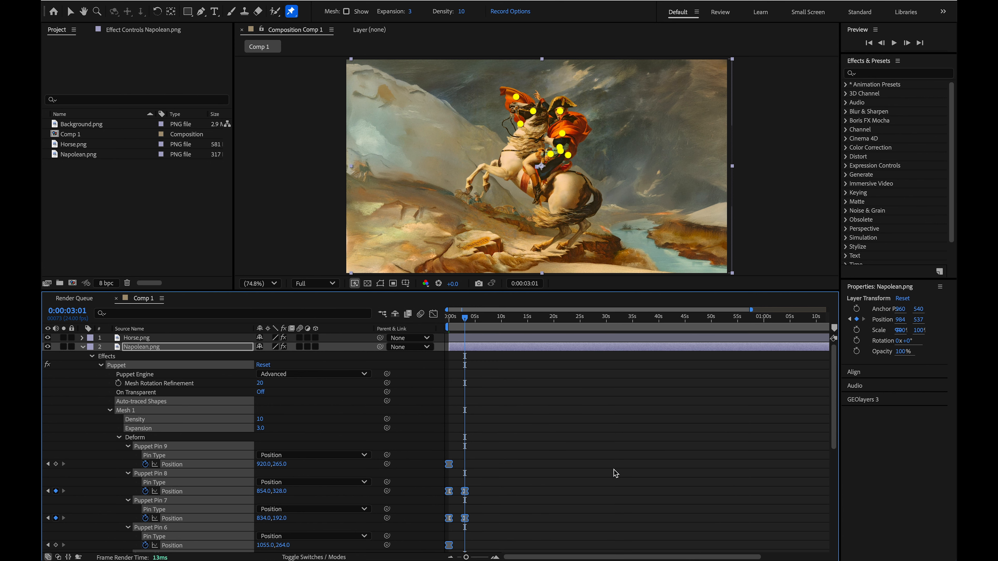
Copy all puppet pin and Position keyframes of Horse.png and Napolean.png and paste them at 0:00:06:16.
{"action": "left_click", "coordinate": [81, 338]}
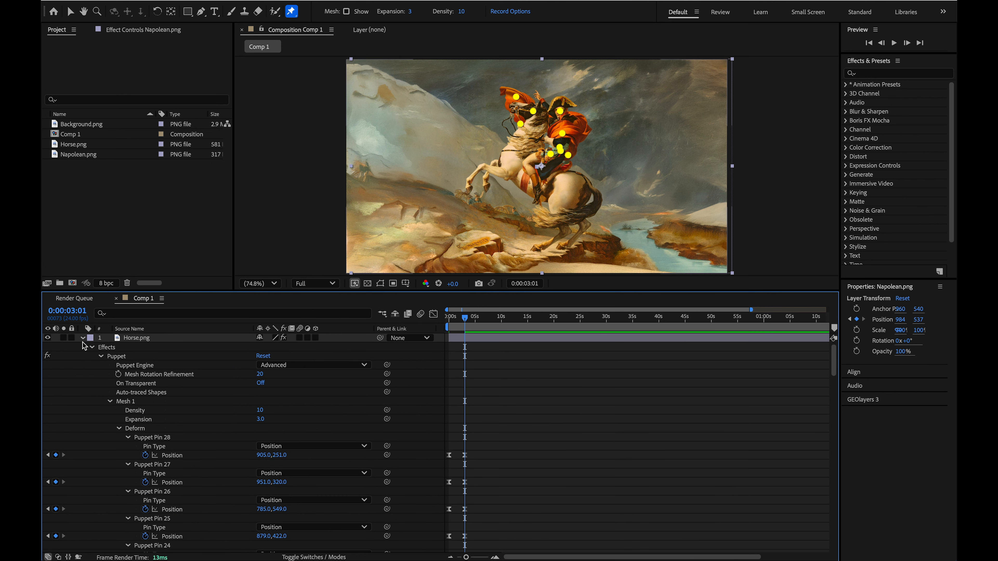
{"action": "scroll", "coordinate": [520, 427], "scroll_direction": "down", "scroll_amount": 5}
{"action": "key", "text": "ctrl+a"}
{"action": "scroll", "coordinate": [518, 430], "scroll_direction": "down", "scroll_amount": 5}
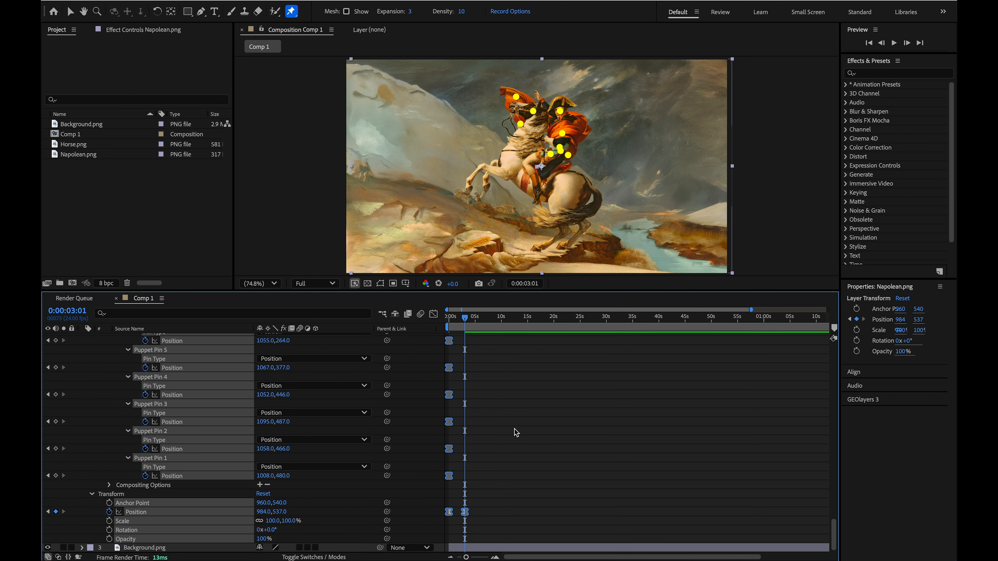
{"action": "left_click_drag", "start_coordinate": [505, 542], "coordinate": [427, 447]}
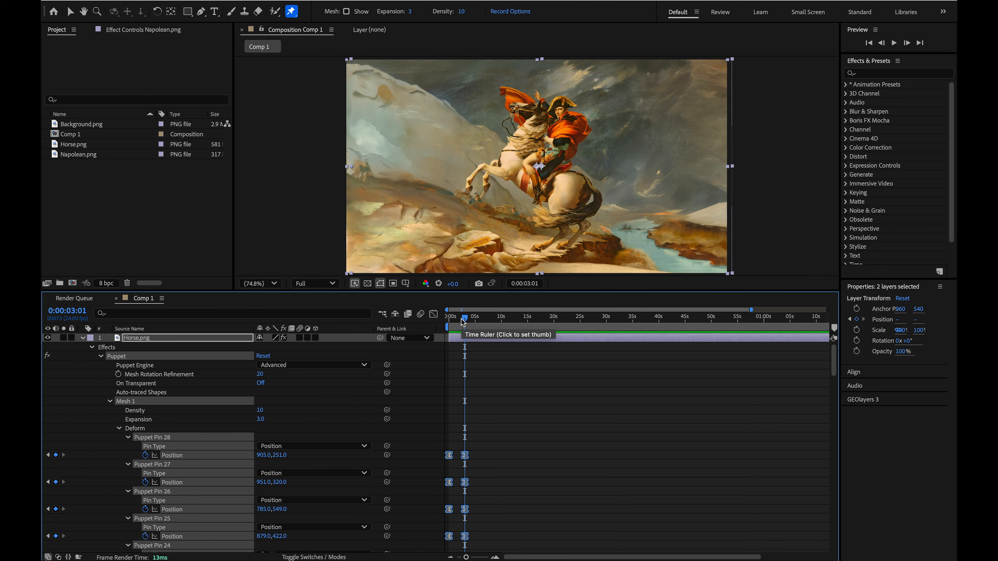
{"action": "left_click_drag", "start_coordinate": [464, 319], "coordinate": [486, 329]}
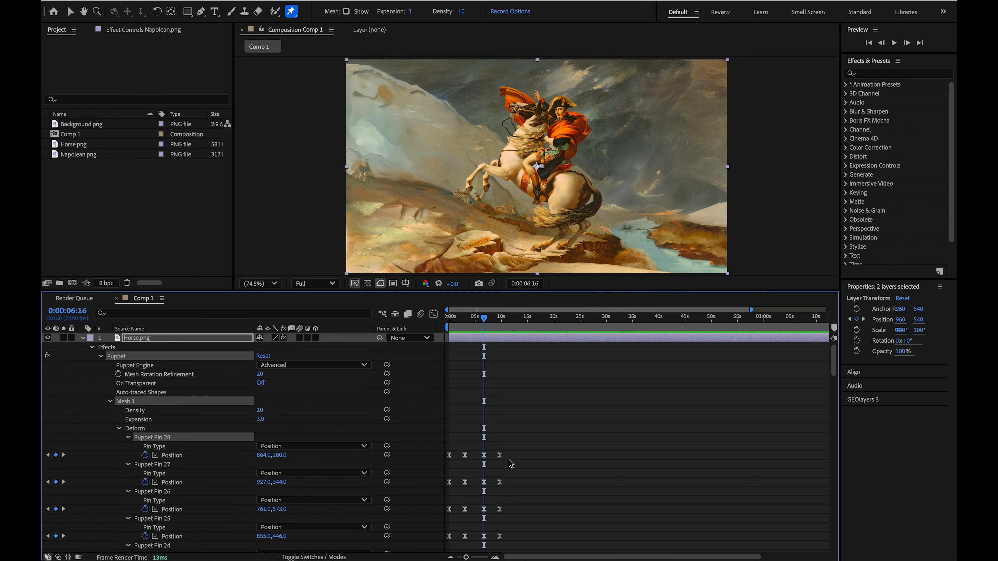
{"action": "key", "text": "ctrl+v"}
{"action": "scroll", "coordinate": [448, 395], "scroll_direction": "down", "scroll_amount": 2}
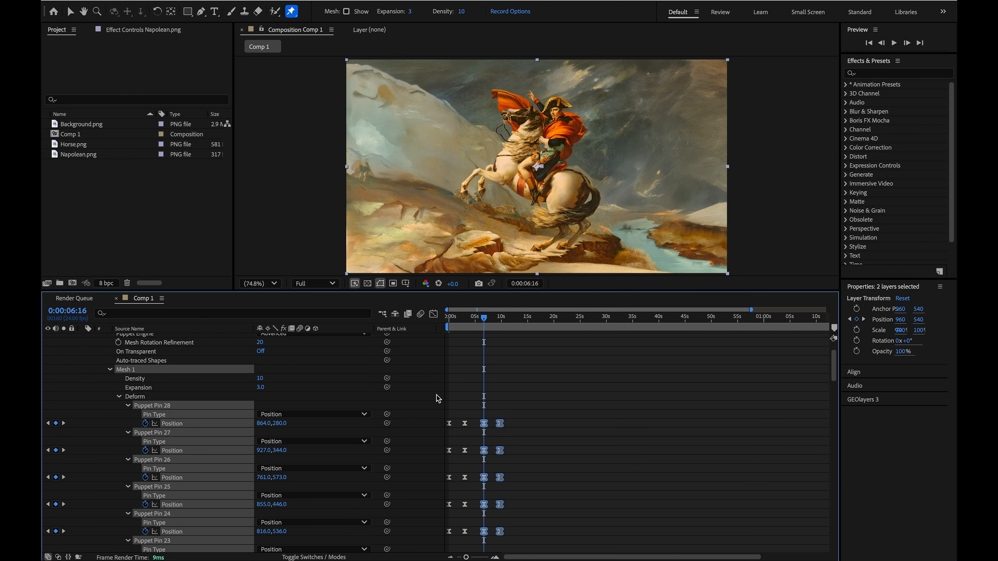
Copy the extended set of horse and rider keyframes and paste it repeatedly along the timeline until the motion loops past one minute.
{"action": "left_click_drag", "start_coordinate": [437, 399], "coordinate": [539, 528]}
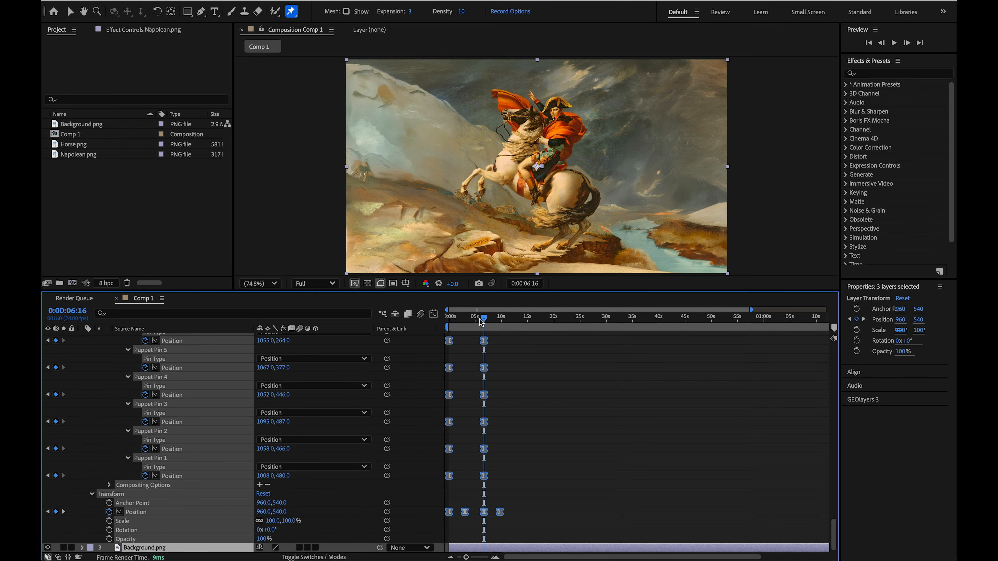
{"action": "left_click_drag", "start_coordinate": [513, 318], "coordinate": [428, 326]}
{"action": "key", "text": "ctrl+v"}
{"action": "key", "text": "ctrl+v"}
{"action": "key", "text": "ctrl+v"}
{"action": "key", "text": "ctrl+v"}
{"action": "scroll", "coordinate": [512, 393], "scroll_direction": "up", "scroll_amount": 10}
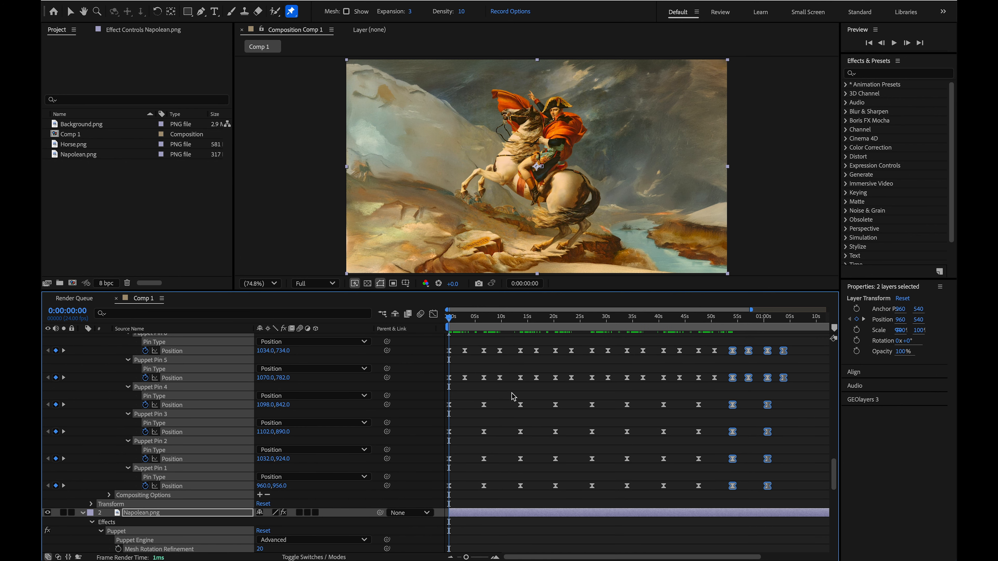
Play back the looping horse and rider motion in an enlarged composition viewer, and collapse the Horse.png and Napolean.png layers.
{"action": "key", "text": "space"}
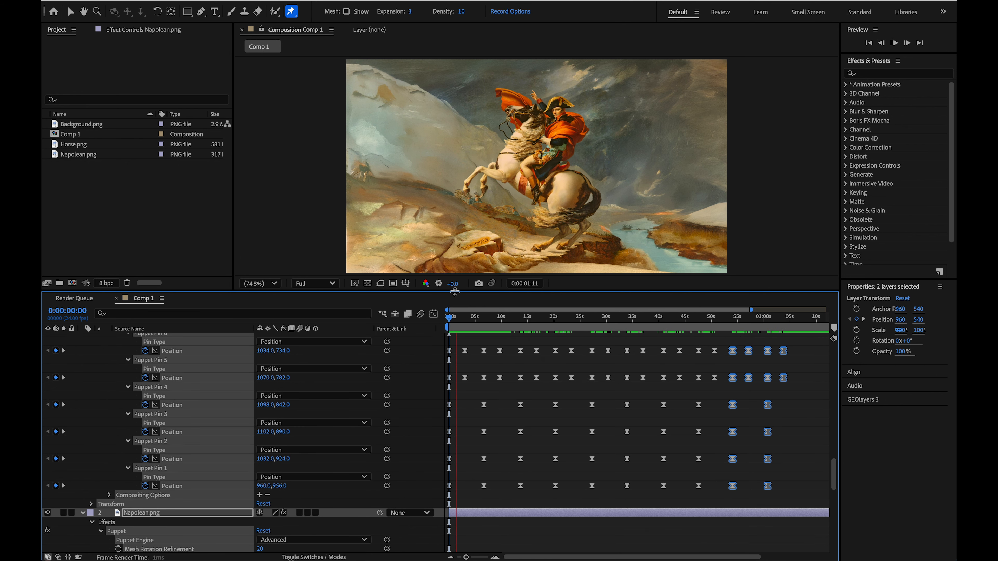
{"action": "left_click_drag", "start_coordinate": [449, 292], "coordinate": [447, 417]}
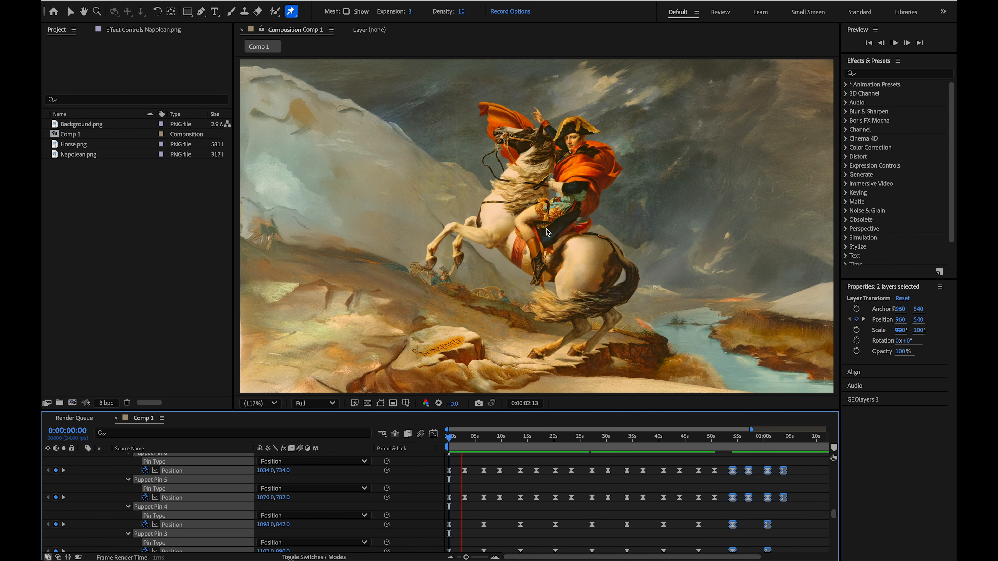
{"action": "key", "text": "space"}
{"action": "scroll", "coordinate": [210, 542], "scroll_direction": "up", "scroll_amount": 5}
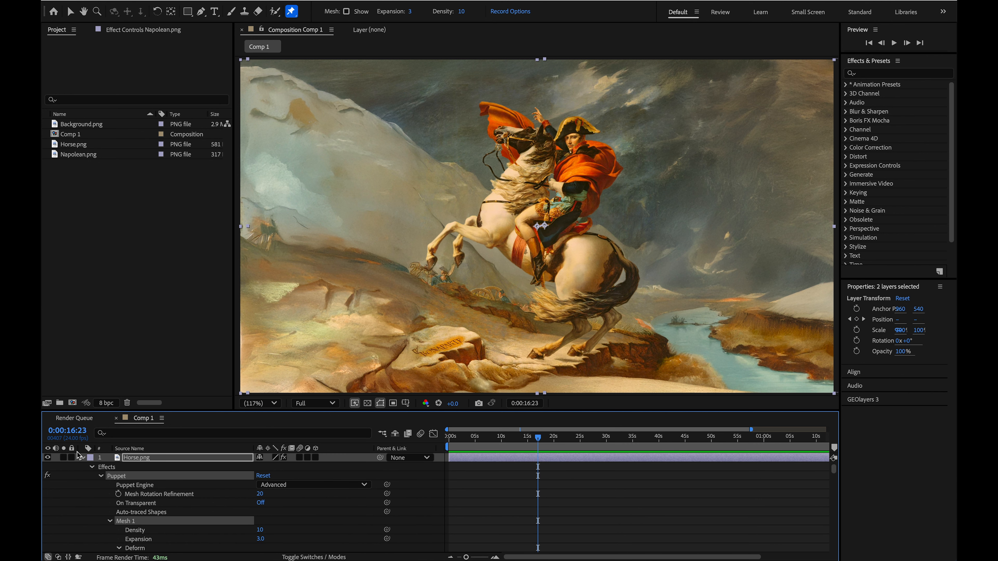
{"action": "left_click", "coordinate": [82, 459]}
{"action": "left_click", "coordinate": [106, 504]}
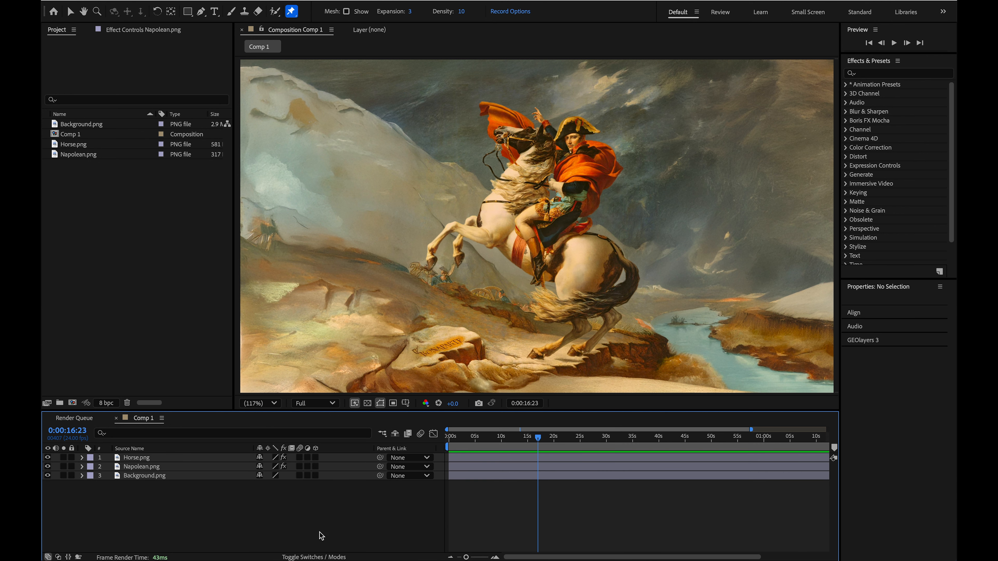
Add a one-node camera to Comp 1 with a 100 mm focal length and depth of field enabled.
{"action": "right_click", "coordinate": [321, 523]}
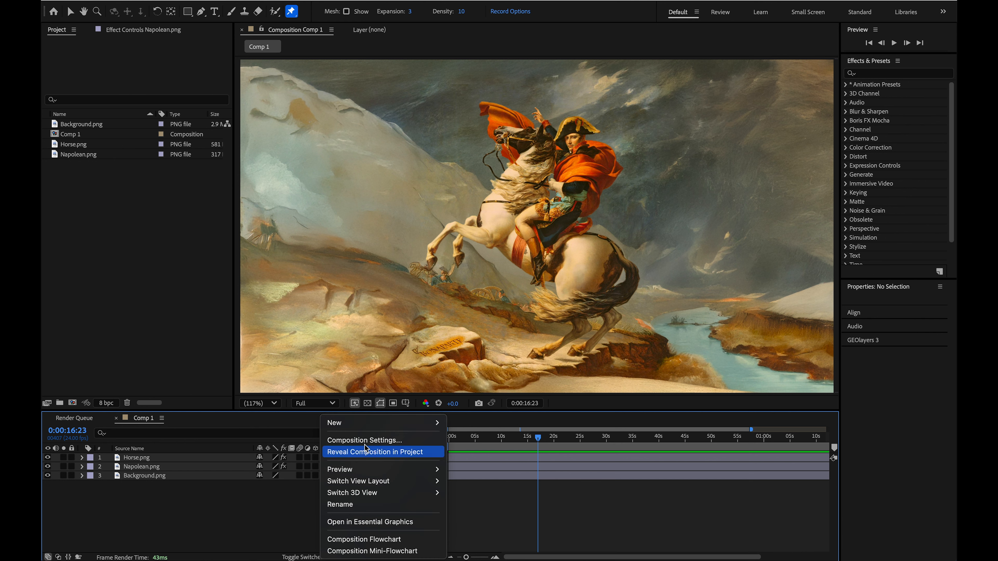
{"action": "mouse_move", "coordinate": [364, 430]}
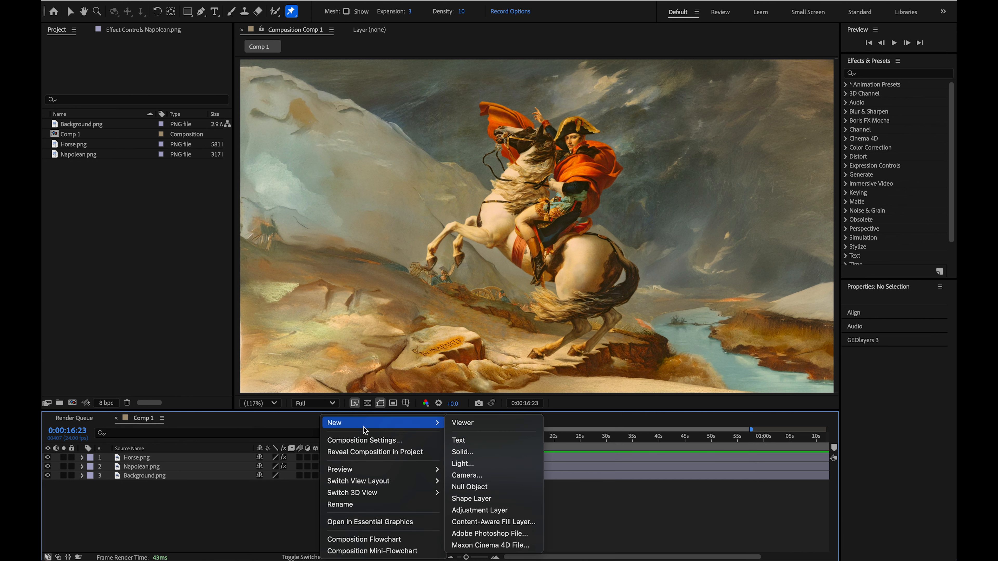
{"action": "left_click", "coordinate": [494, 478]}
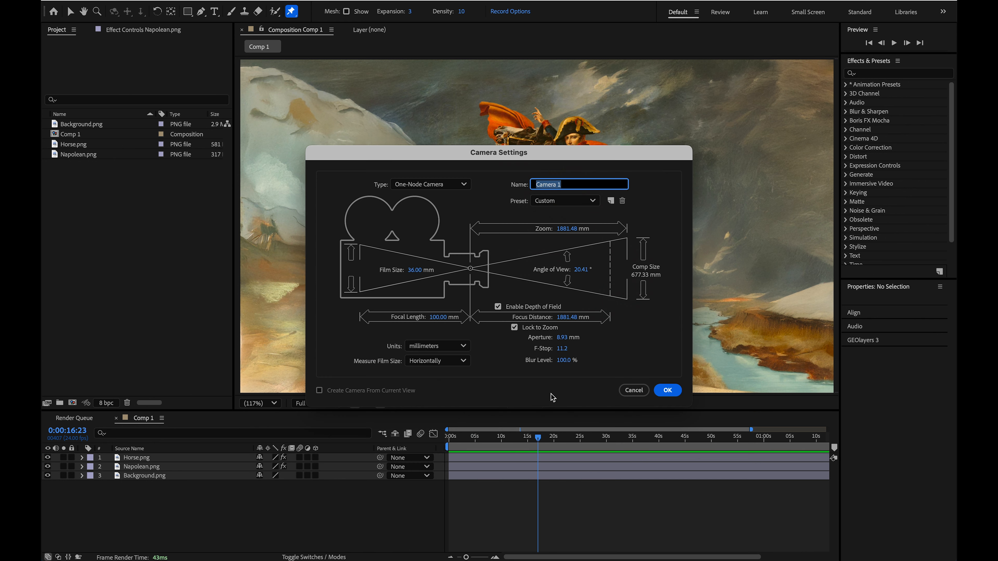
{"action": "left_click", "coordinate": [668, 390]}
{"action": "left_click", "coordinate": [589, 328]}
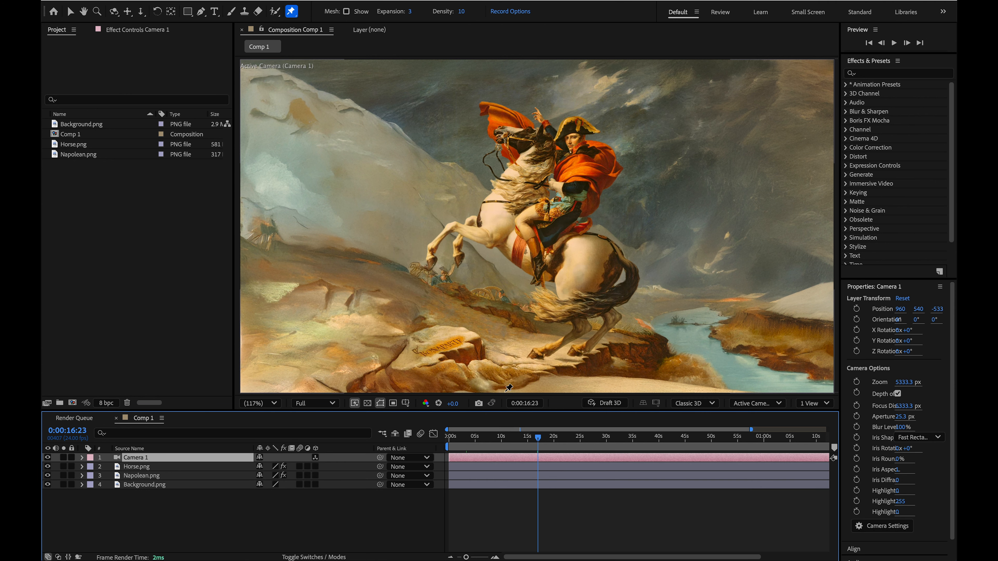
Make the Horse.png, Napolean.png and Background.png layers 3D.
{"action": "left_click", "coordinate": [338, 555]}
{"action": "left_click", "coordinate": [338, 555]}
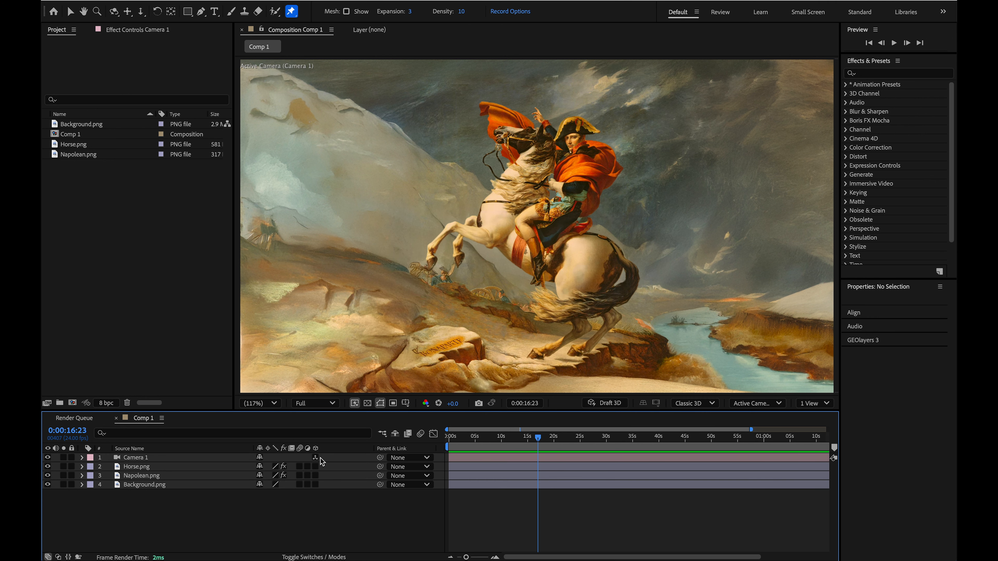
{"action": "left_click", "coordinate": [317, 466]}
{"action": "left_click", "coordinate": [316, 485]}
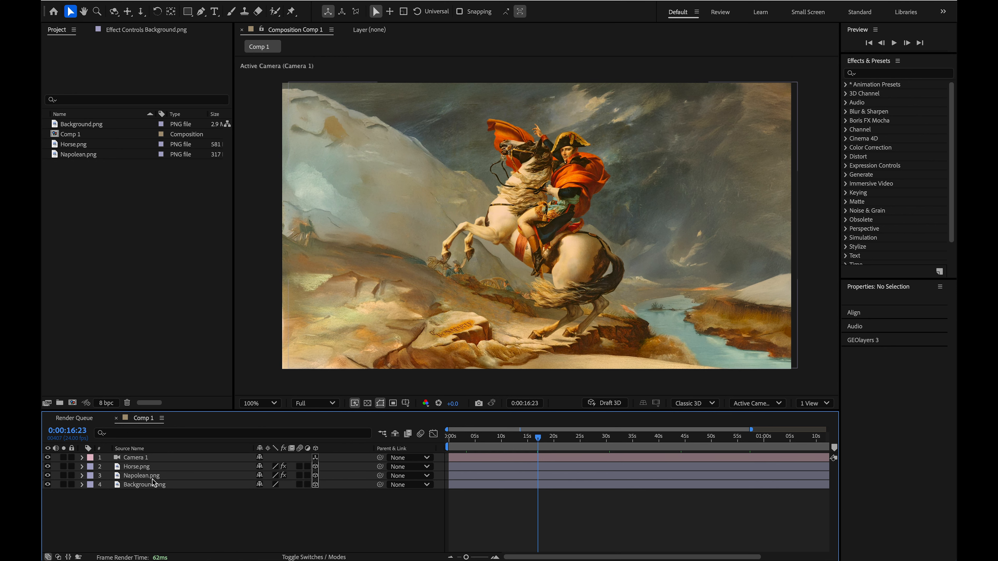
Push Background.png back in depth to about Z 4202 and scale it up to about 179% so it fills the frame.
{"action": "left_click", "coordinate": [162, 487]}
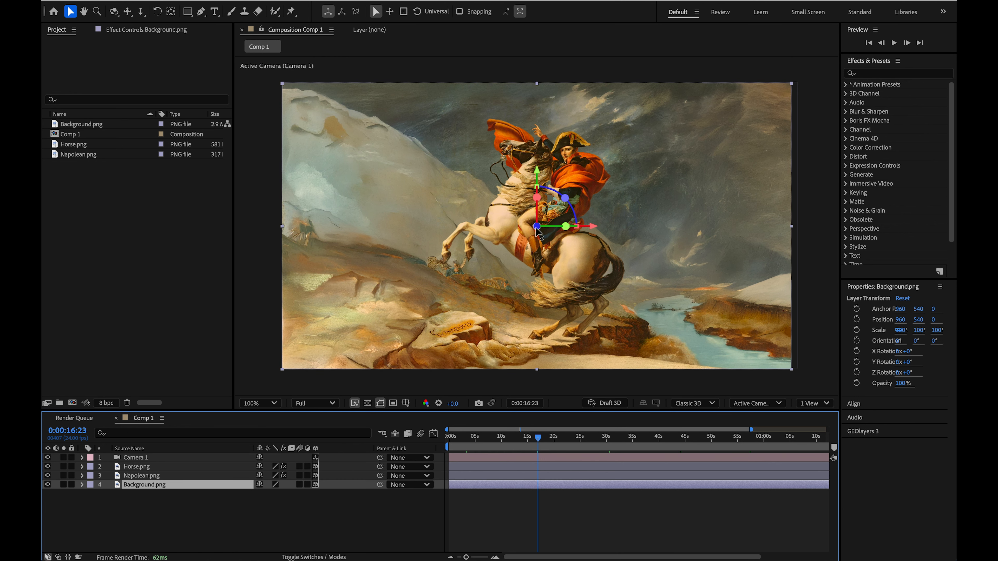
{"action": "left_click_drag", "start_coordinate": [537, 228], "coordinate": [518, 221]}
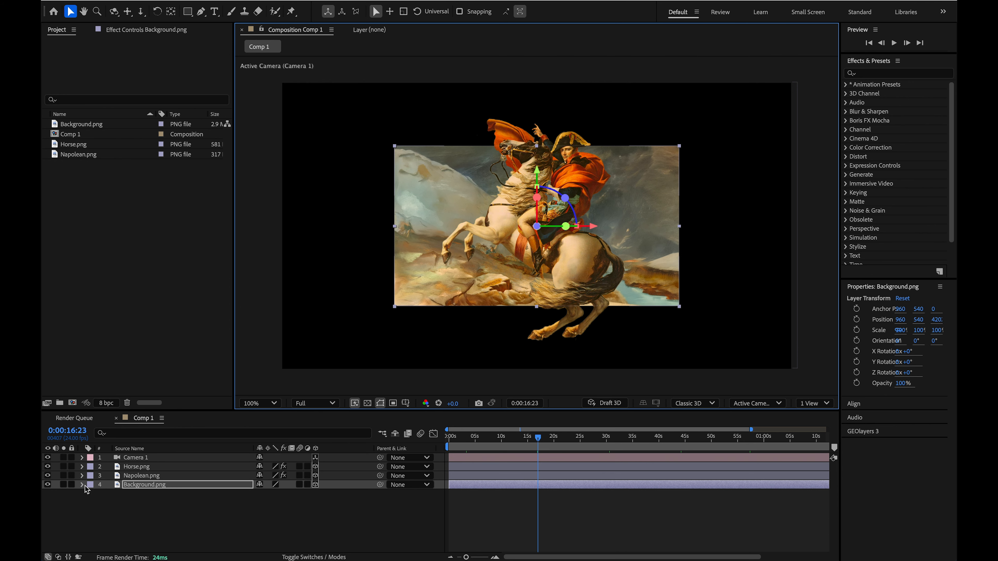
{"action": "left_click", "coordinate": [82, 486]}
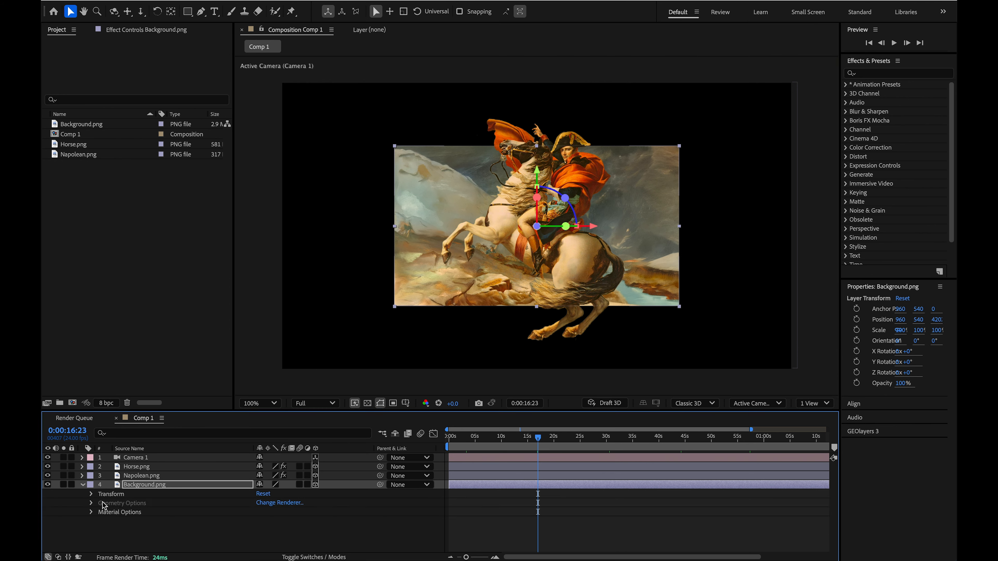
{"action": "left_click", "coordinate": [90, 494]}
{"action": "scroll", "coordinate": [156, 495], "scroll_direction": "down", "scroll_amount": 2}
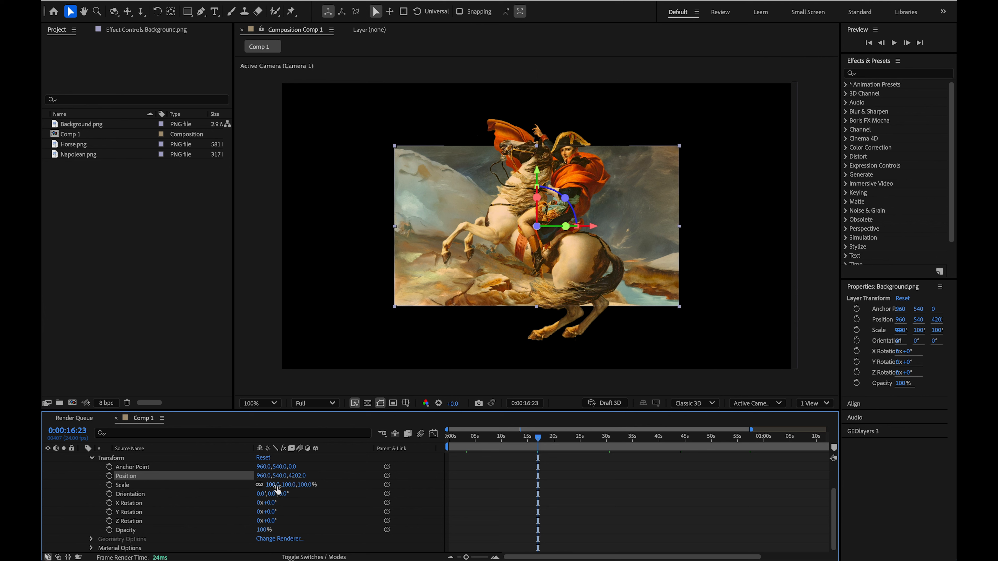
{"action": "left_click_drag", "start_coordinate": [277, 489], "coordinate": [319, 487]}
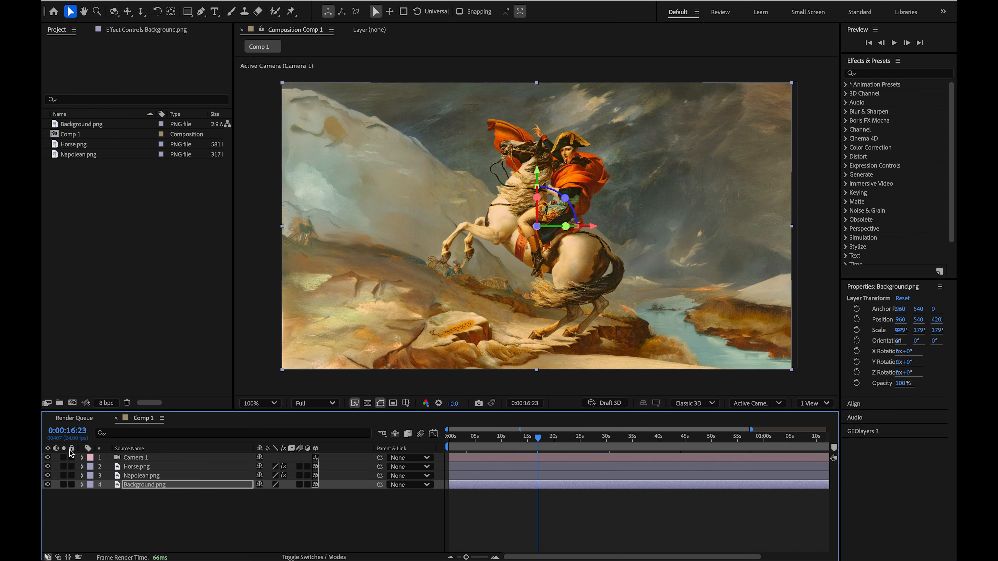